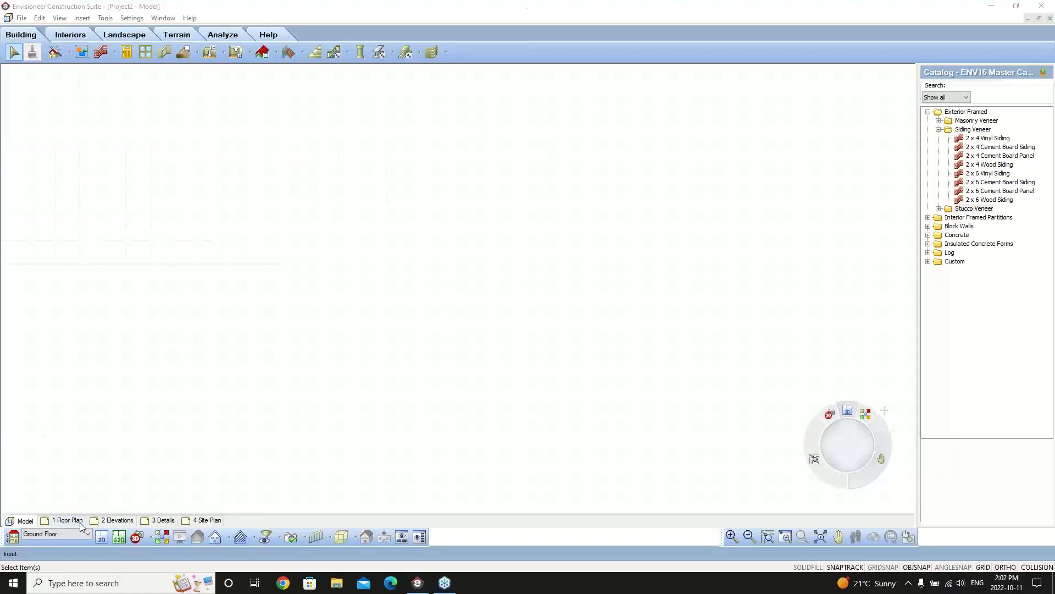
Step: Review the project's available floors and their levels and heights in the Building Locations settings
left_click(88, 535)
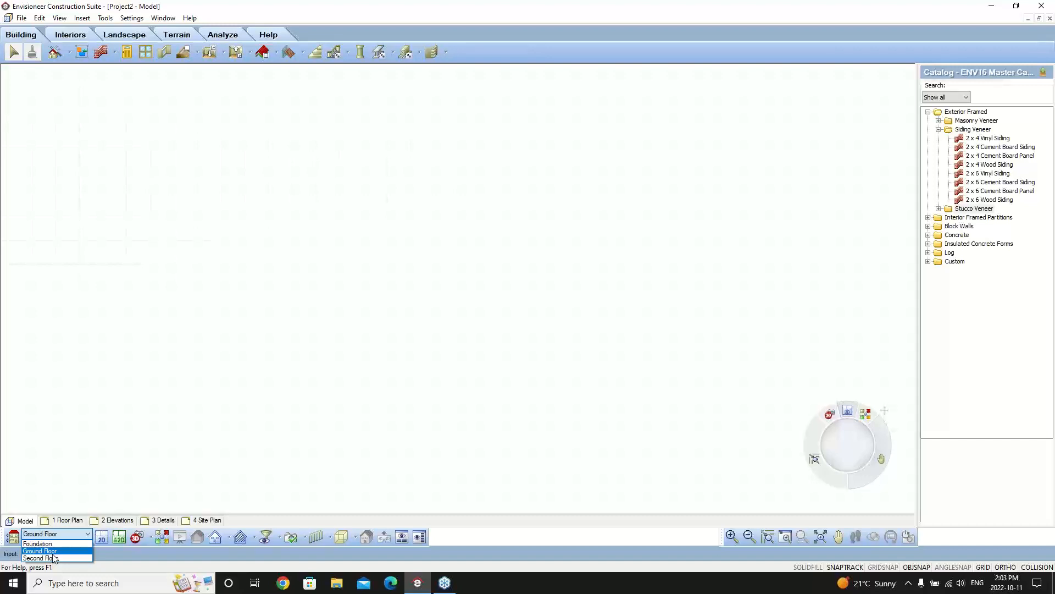
left_click(130, 20)
left_click(130, 19)
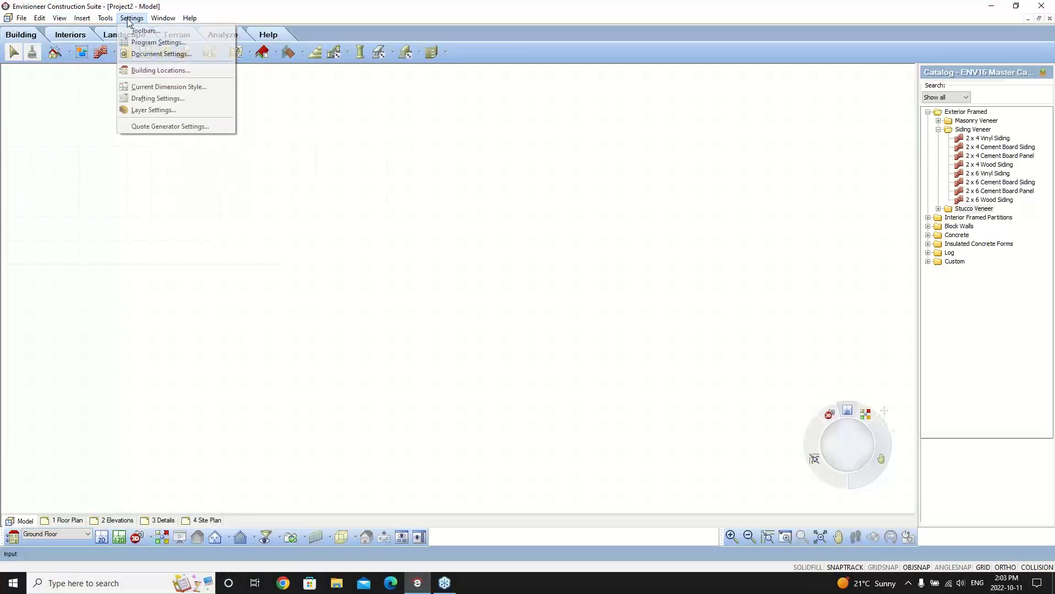
left_click(158, 71)
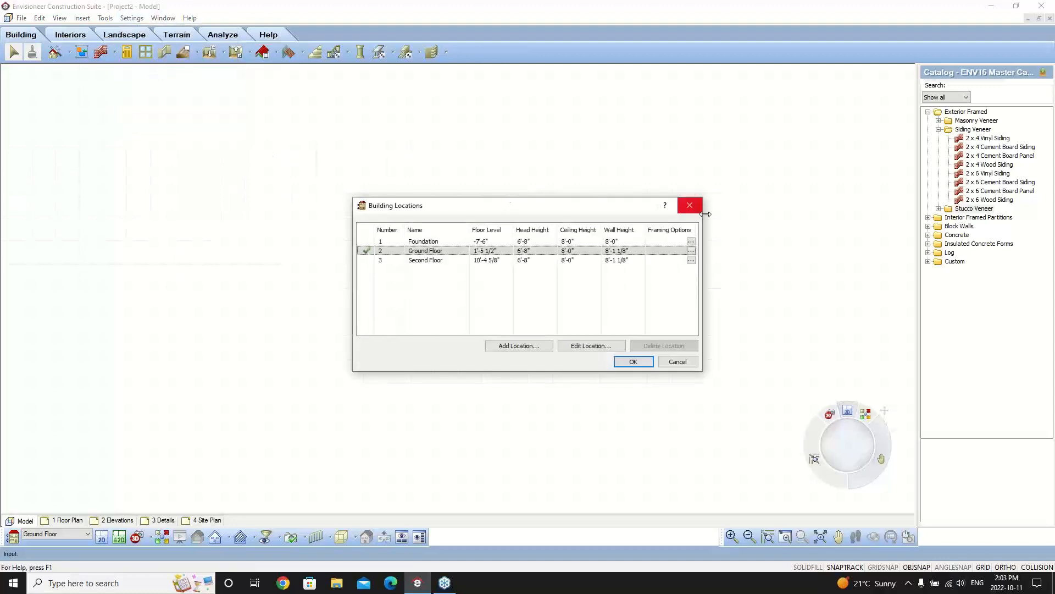
left_click(690, 205)
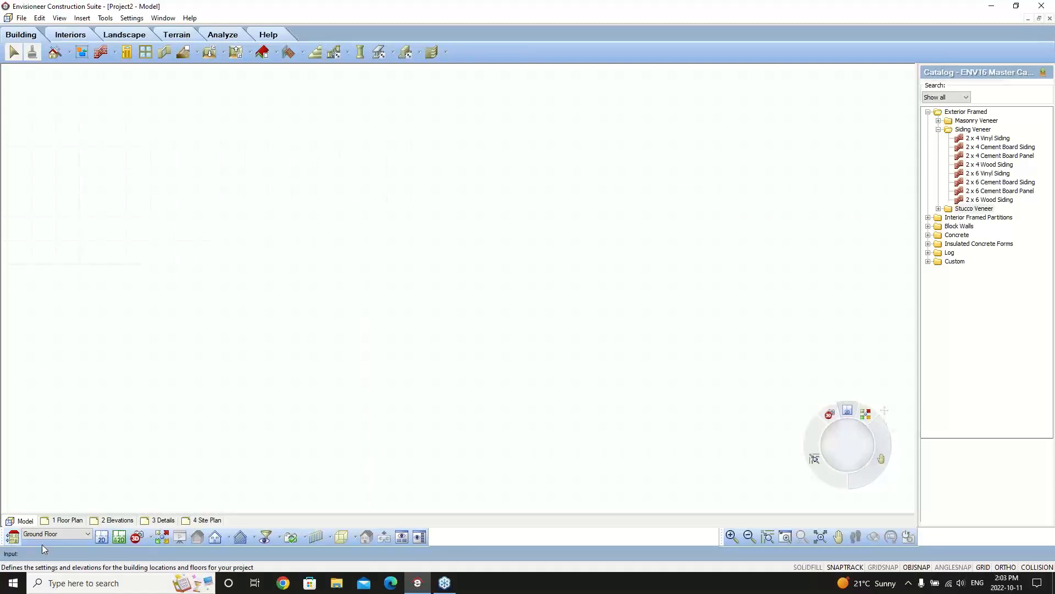
Step: Examine the Ground Floor's floor level, head height and wall height in the Location Calculator without changing them
left_click(12, 539)
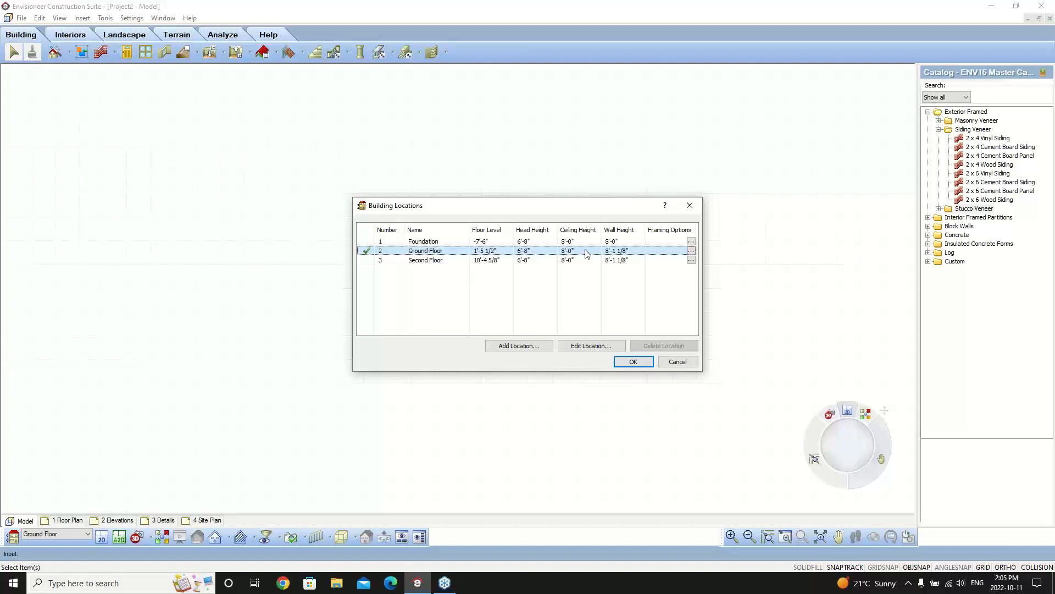
left_click(584, 347)
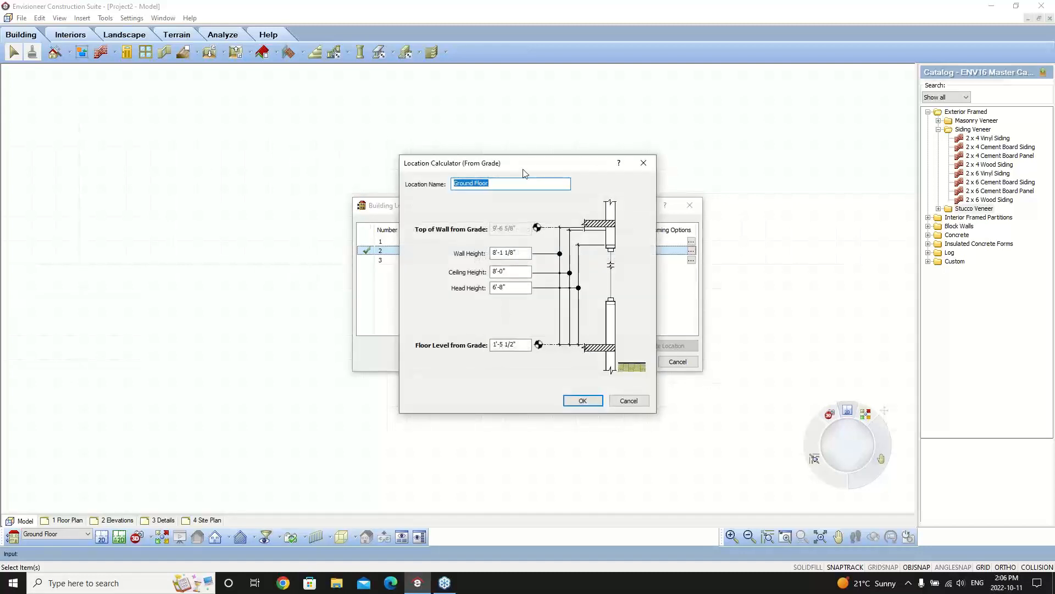
left_click_drag(522, 171, 206, 174)
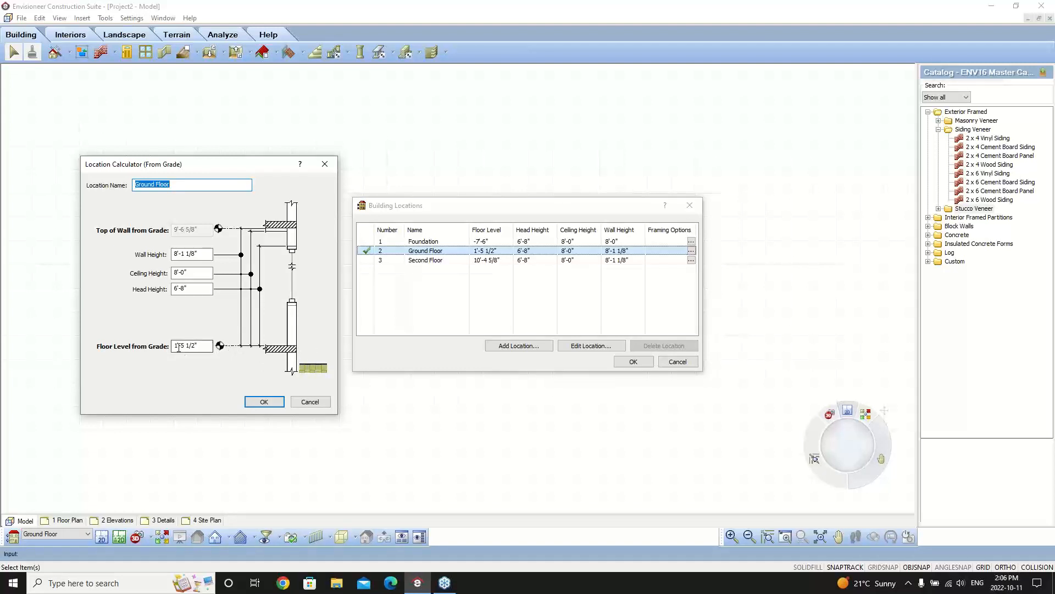
left_click(195, 345)
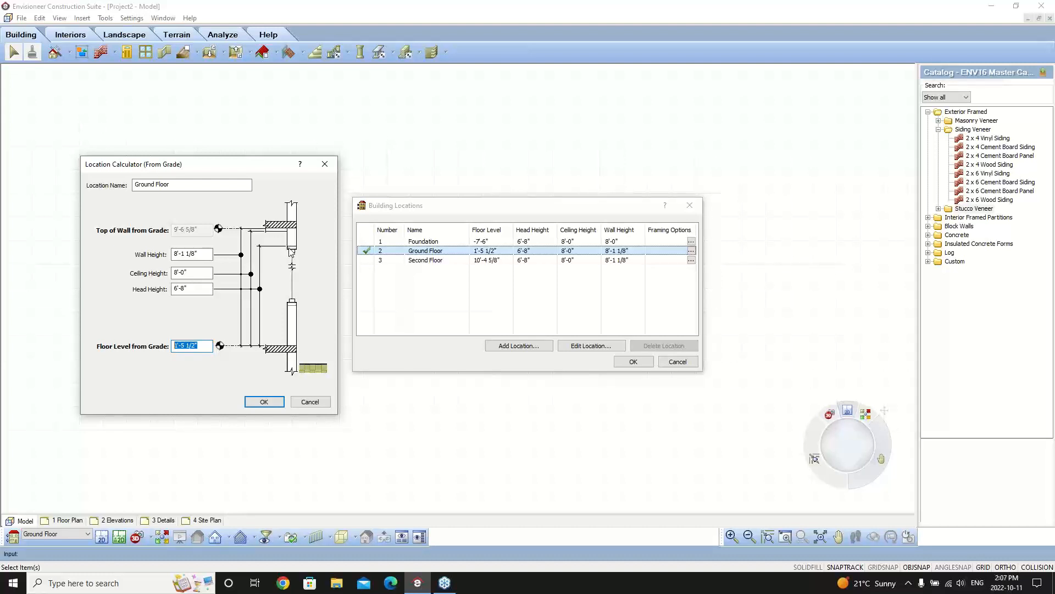
left_click(187, 289)
left_click(204, 255)
left_click(309, 402)
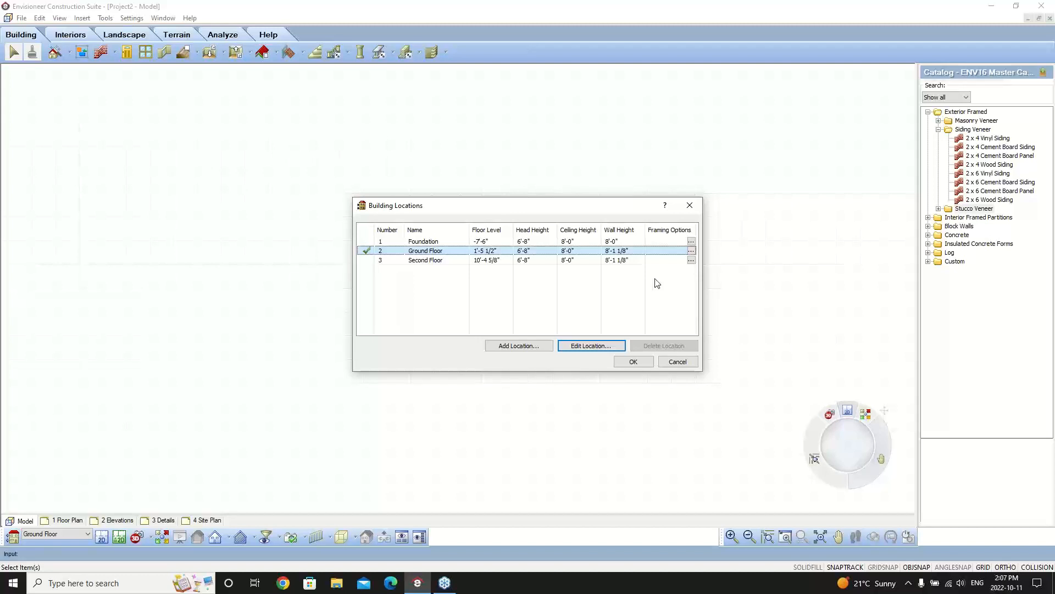
Step: Open the General 3 Ply Span Table from the Ground Floor's load bearing span table framing option
left_click(691, 250)
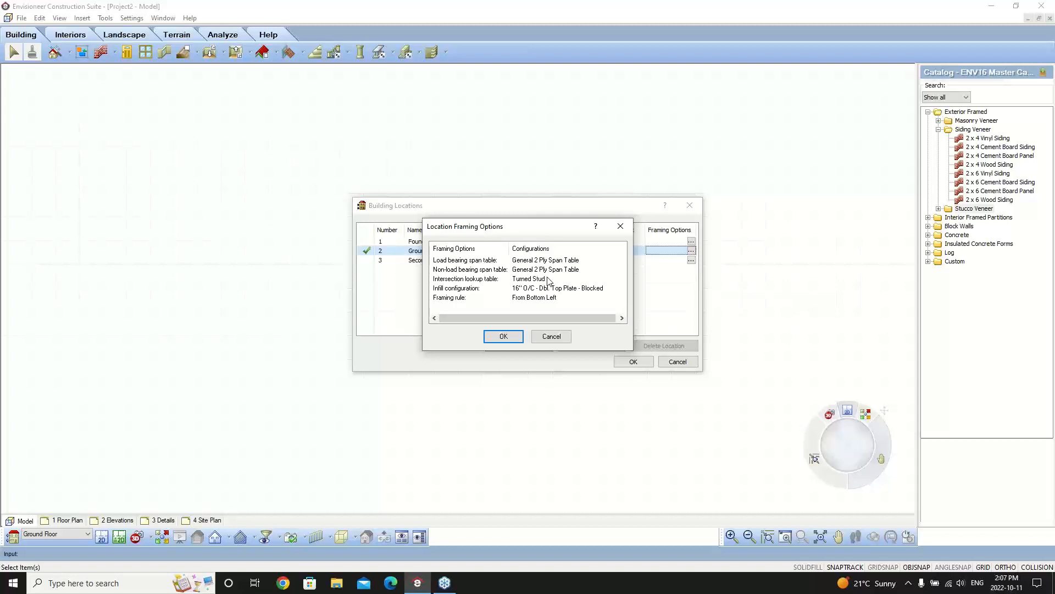
left_click(614, 261)
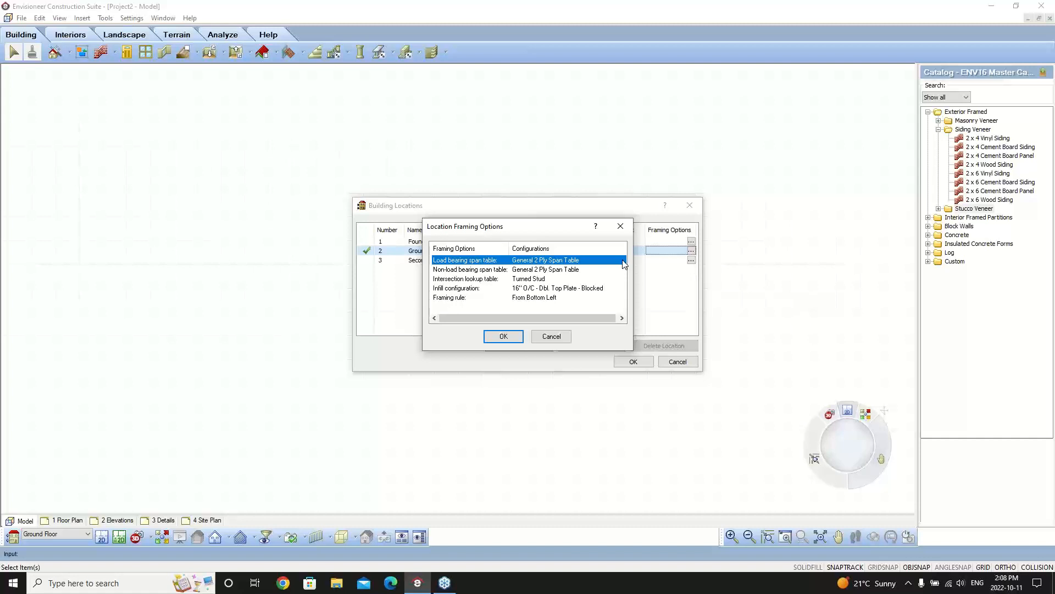
left_click(622, 261)
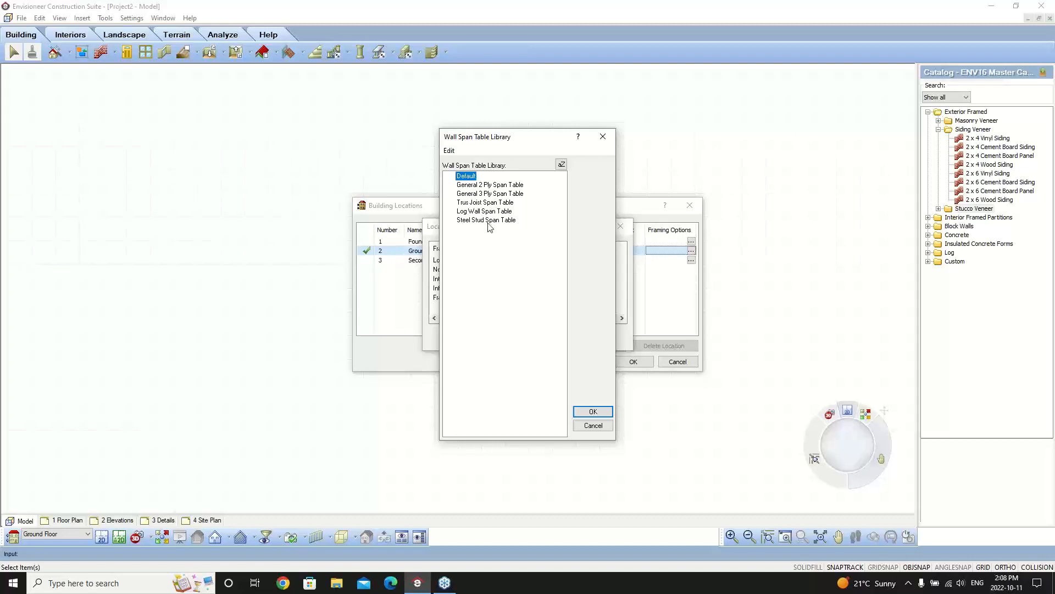
left_click(509, 188)
left_click(510, 194)
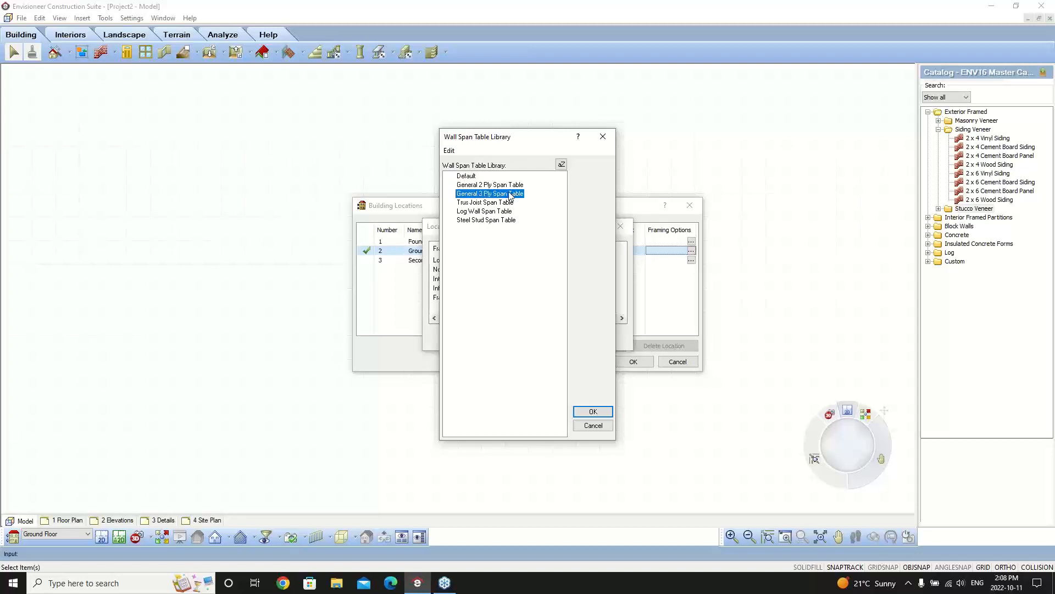
double_click(510, 194)
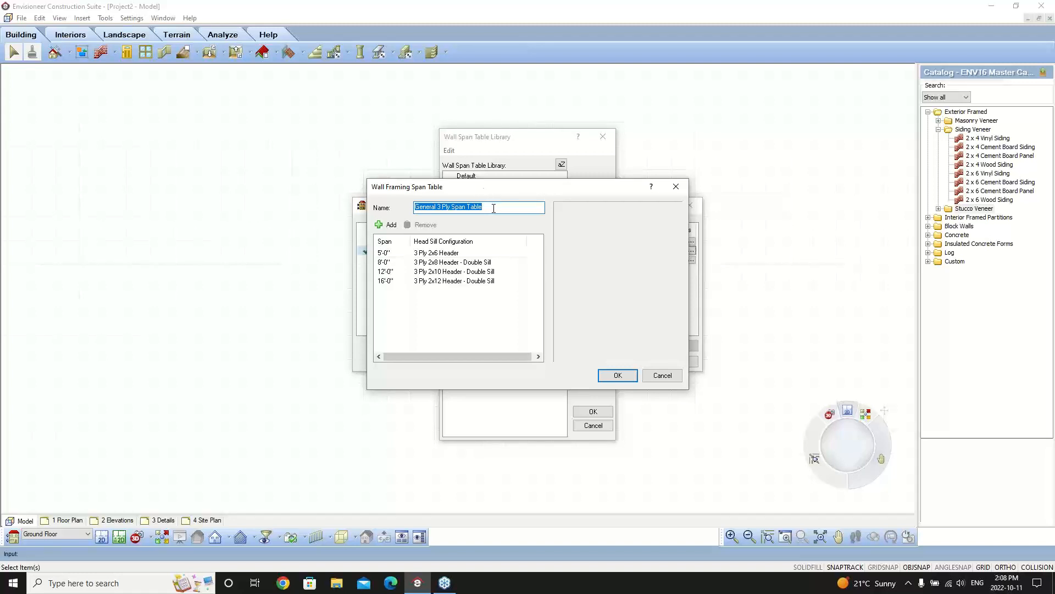
Step: Open the 3 Ply 2x8 Header - Double Sill configuration used for the 8'-0" span
left_click(494, 209)
left_click(538, 264)
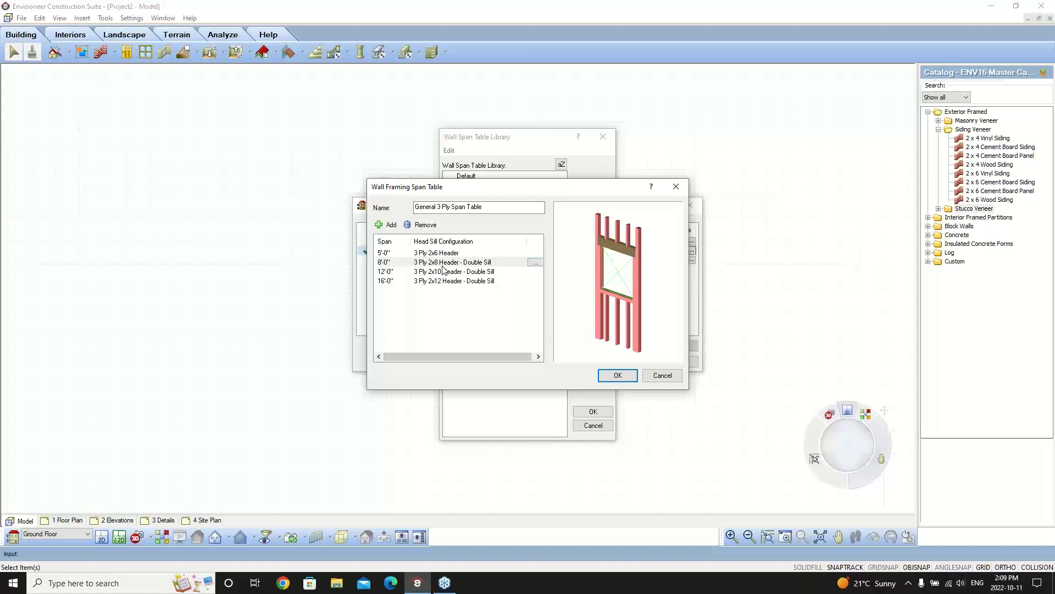
left_click(535, 263)
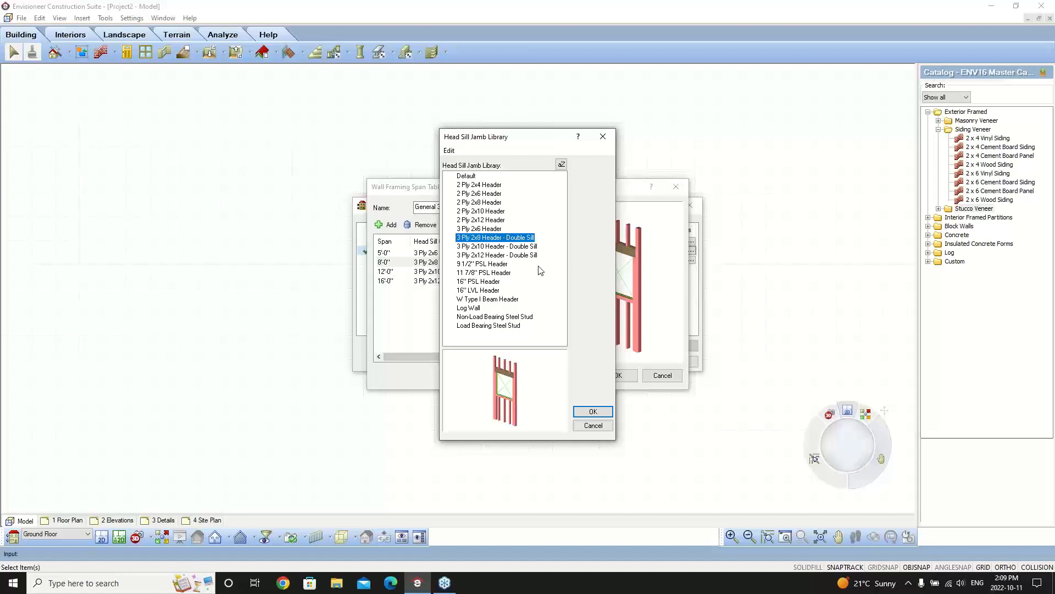
double_click(501, 240)
Step: Show the head sill preview as Rendered Outline and inspect the opening's framing from several angles
right_click(658, 295)
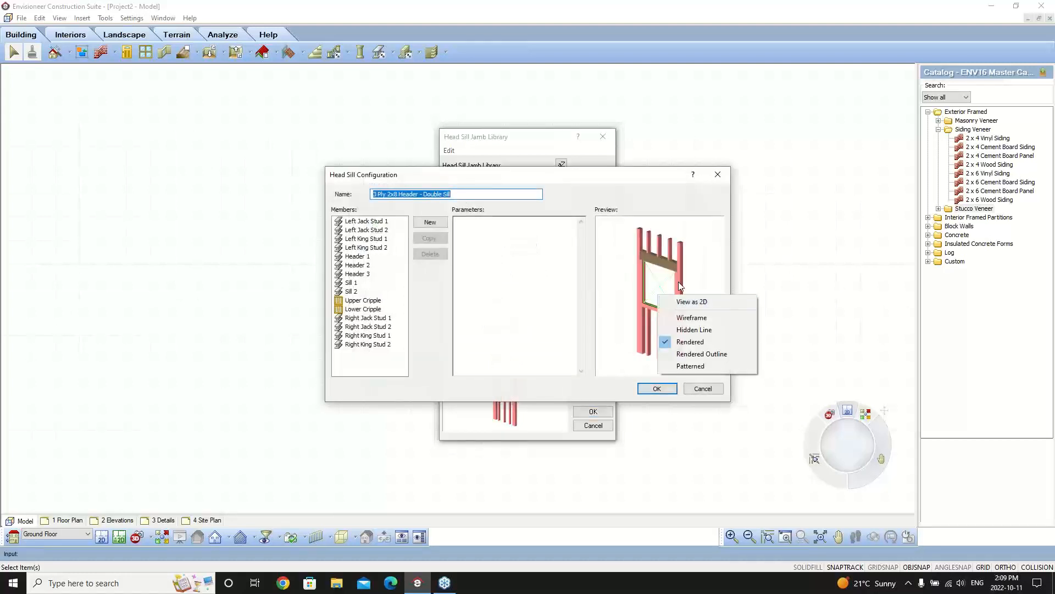
left_click(709, 356)
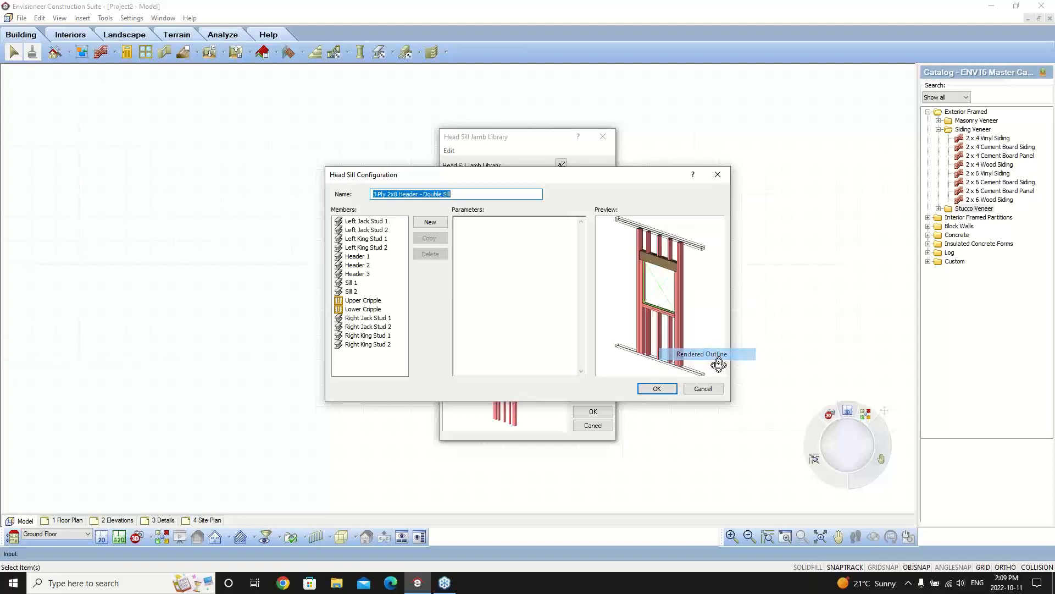
mouse_move(672, 304)
left_mouse_down()
mouse_move(676, 292)
mouse_move(682, 303)
left_mouse_up()
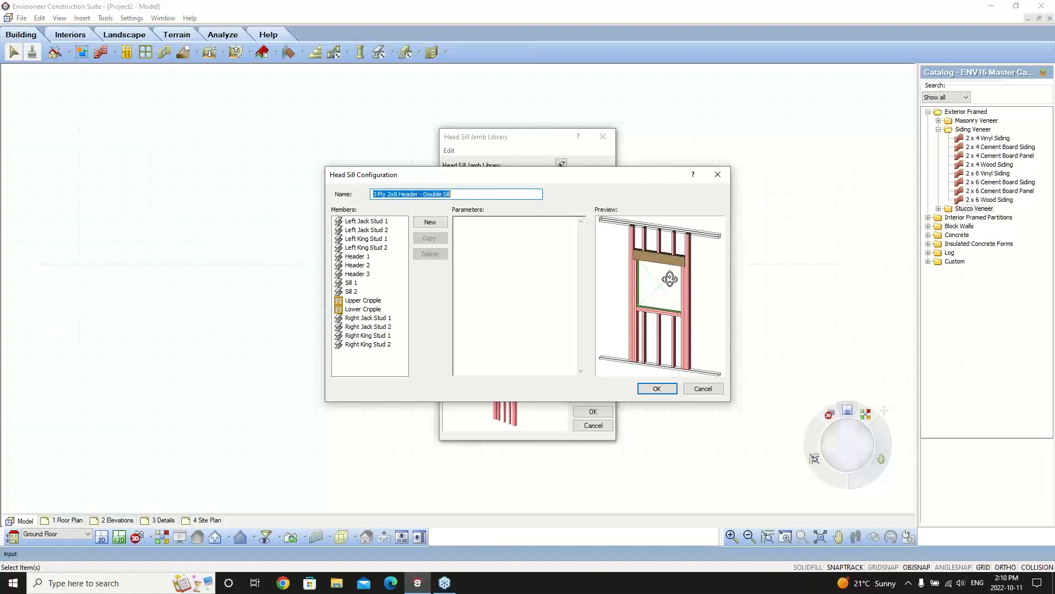
left_click_drag(671, 309, 669, 309)
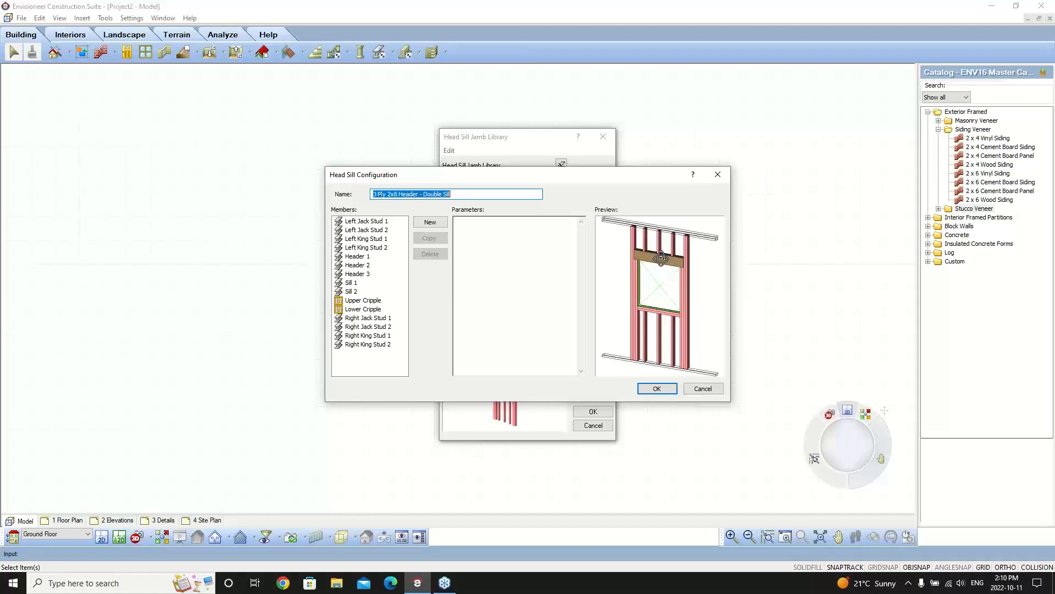
mouse_move(676, 275)
left_mouse_down()
mouse_move(669, 283)
mouse_move(665, 274)
left_mouse_up()
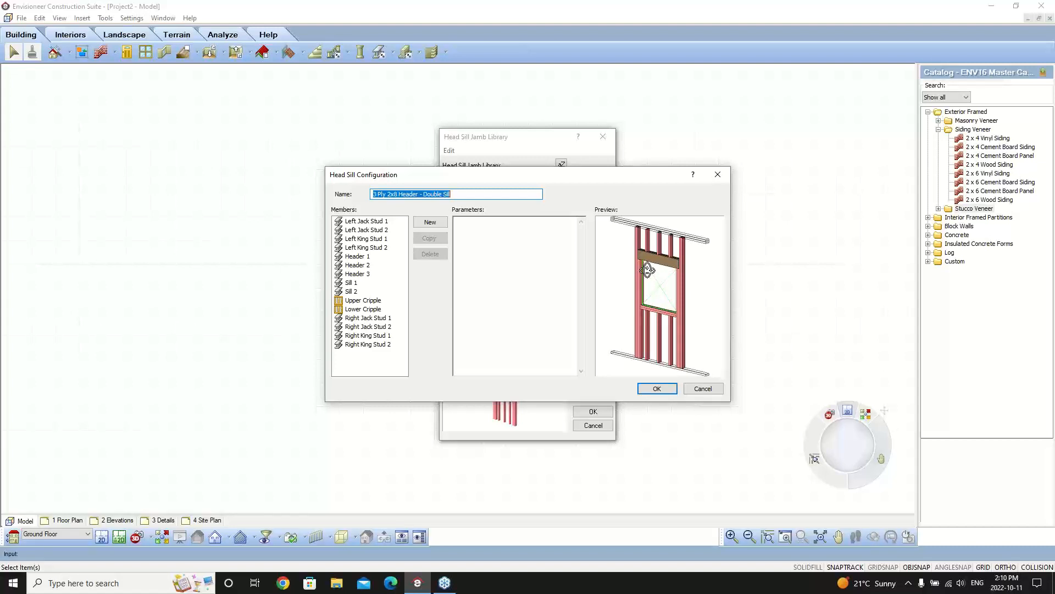
Step: Examine the parameters of Left Jack Stud 1, Left King Stud 1 and Header 1, and return to the Ground Floor's framing options
left_click(366, 221)
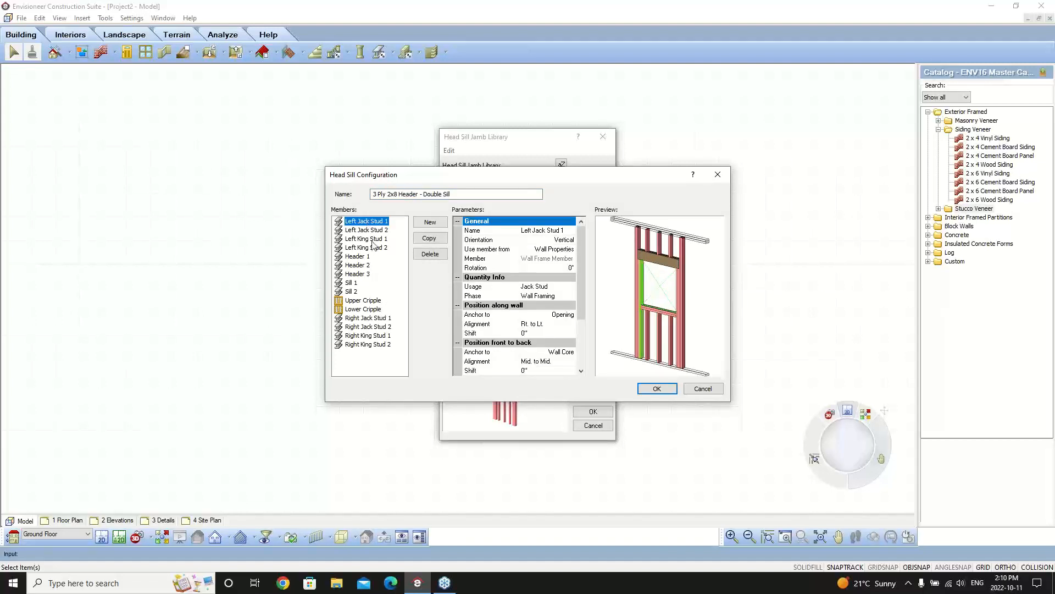
left_click(377, 240)
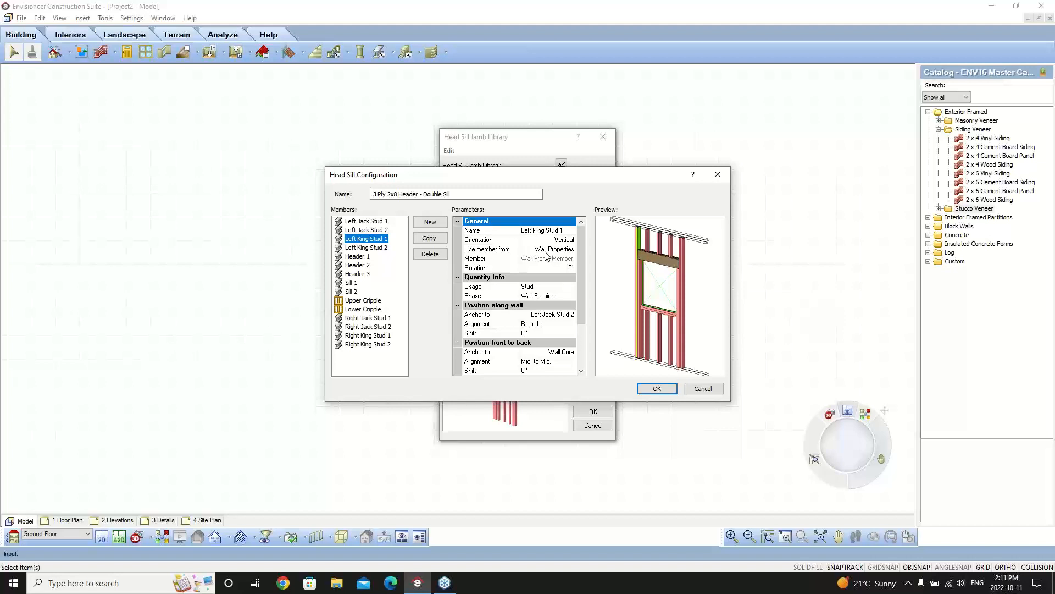
left_click(359, 257)
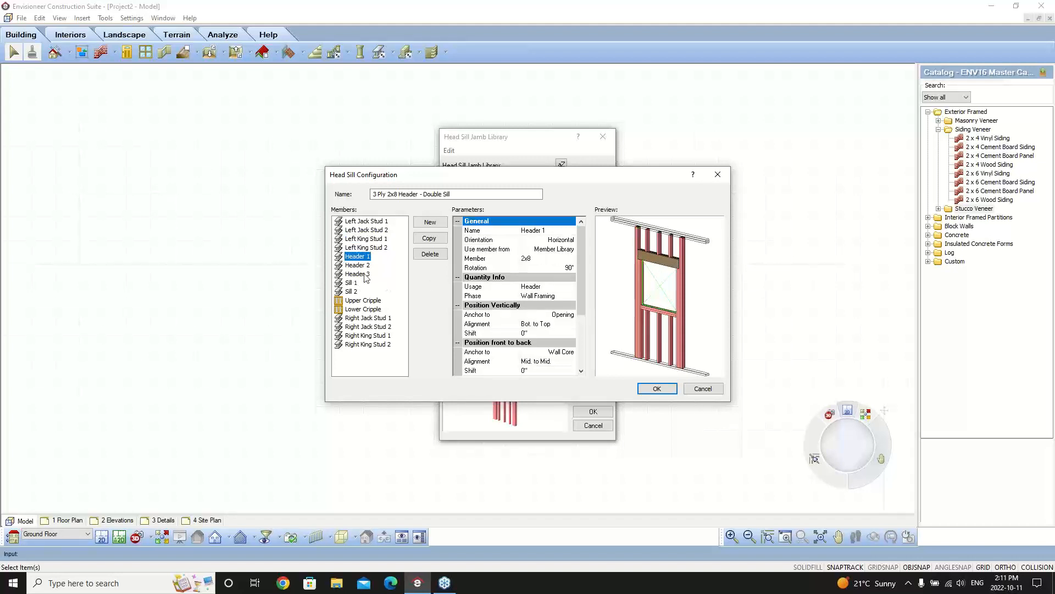
left_click(542, 259)
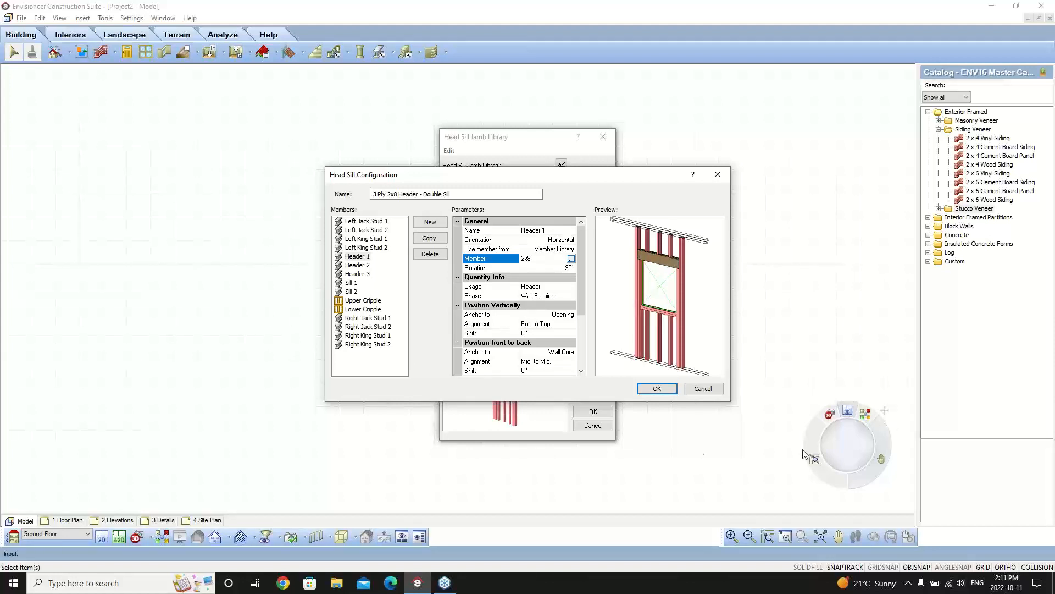
left_click(704, 389)
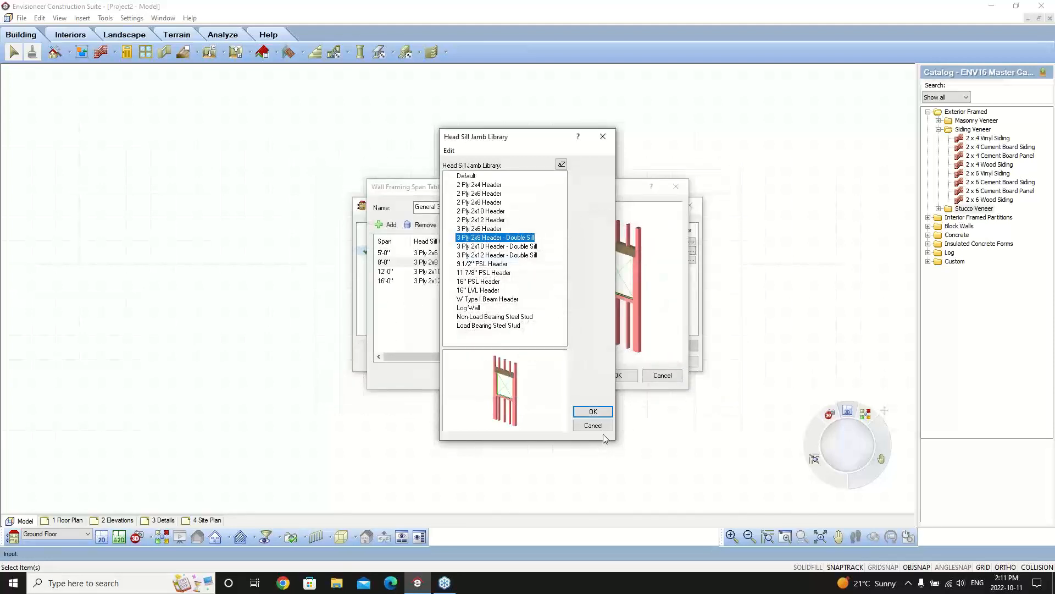
left_click(593, 413)
left_click(663, 376)
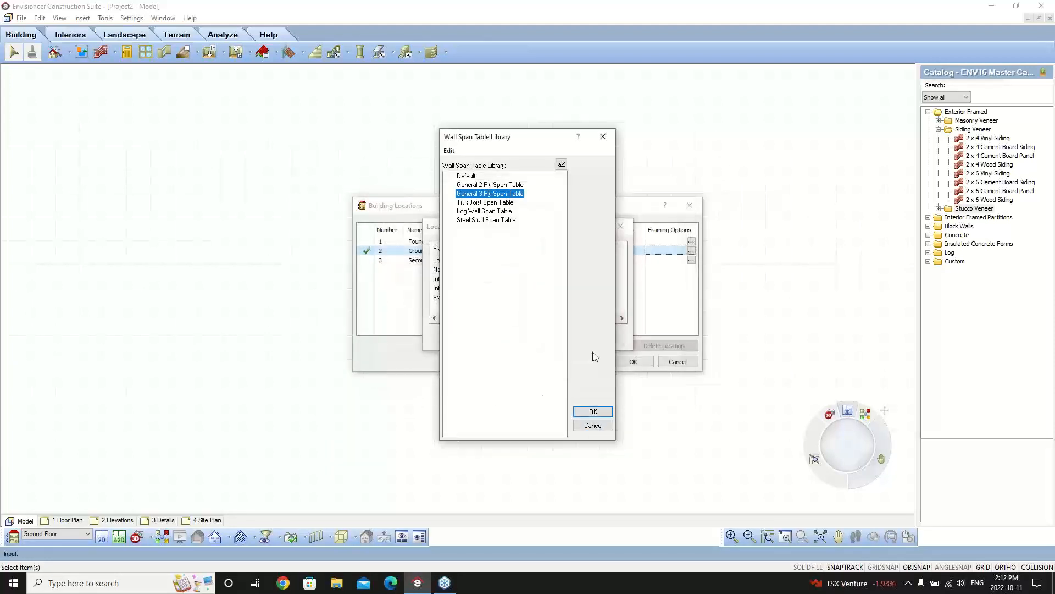
left_click(593, 412)
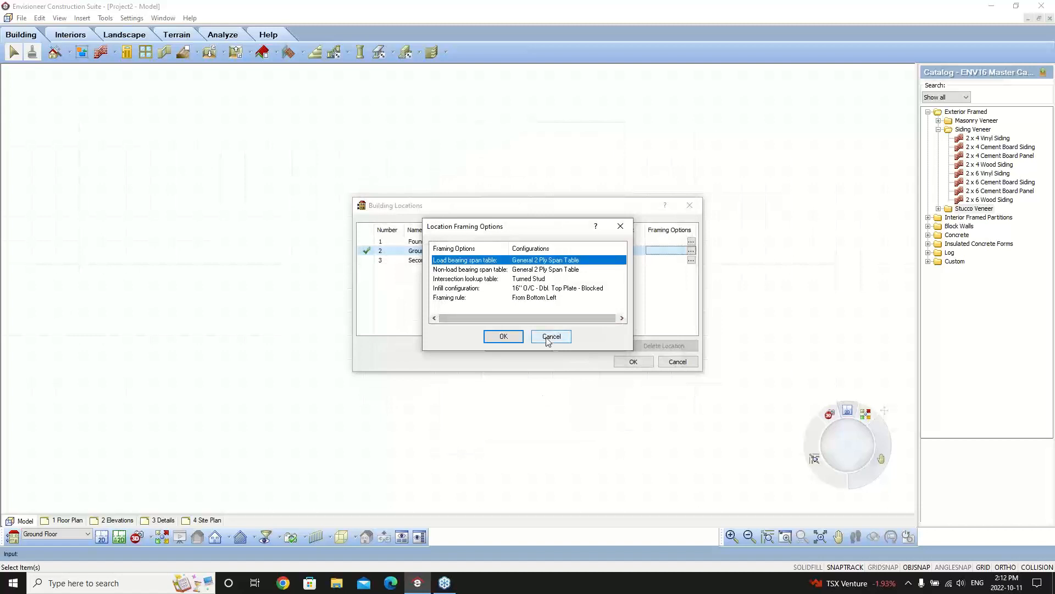
Step: Compare the 16" O/C wall infill types for the Ground Floor and open the 16" O/C - 2x6 PT Bot configuration
left_click(555, 271)
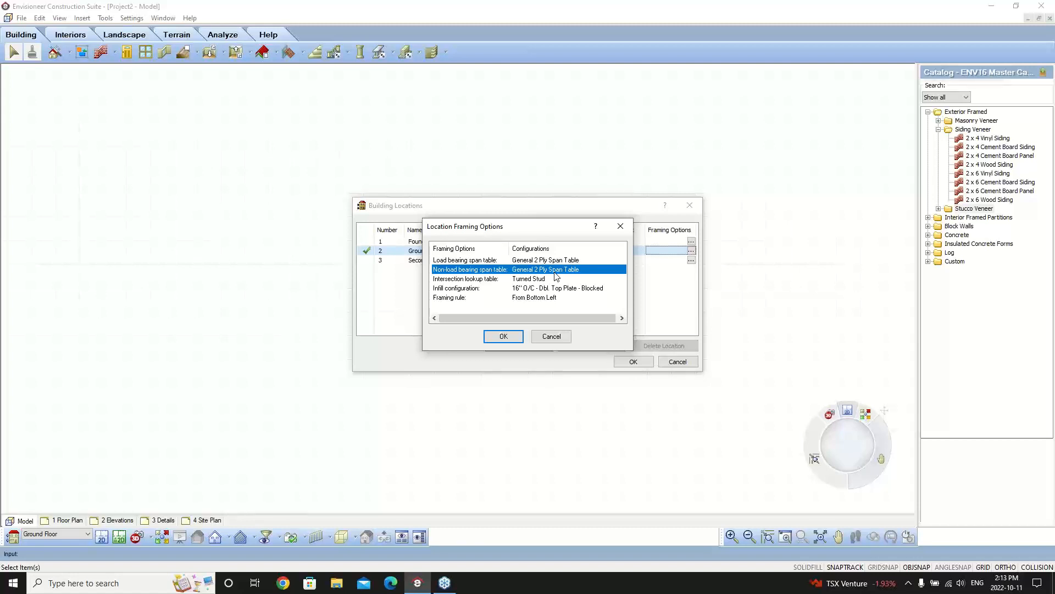
left_click(586, 291)
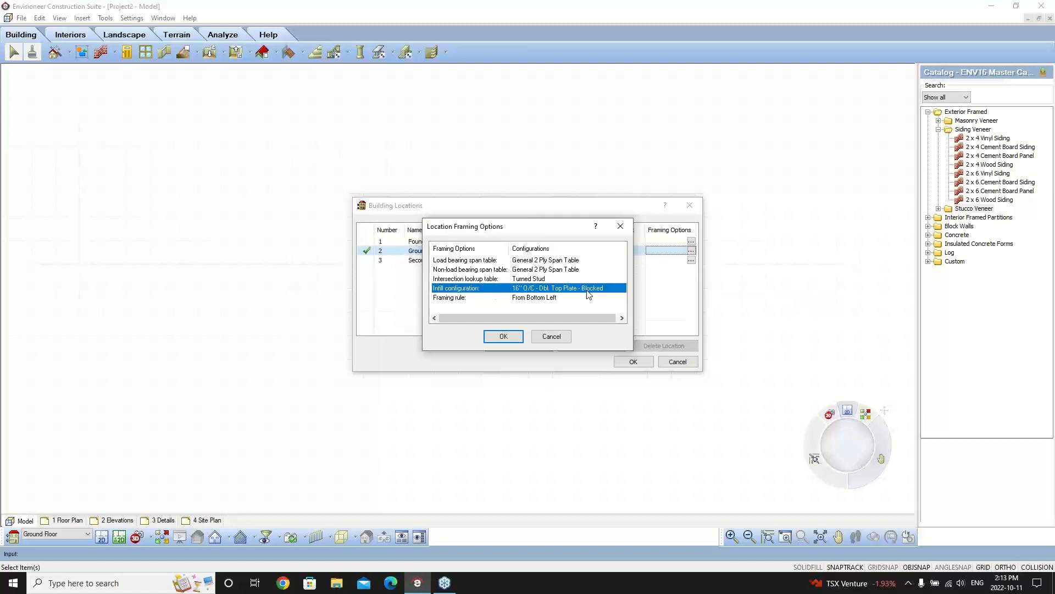
left_click(622, 290)
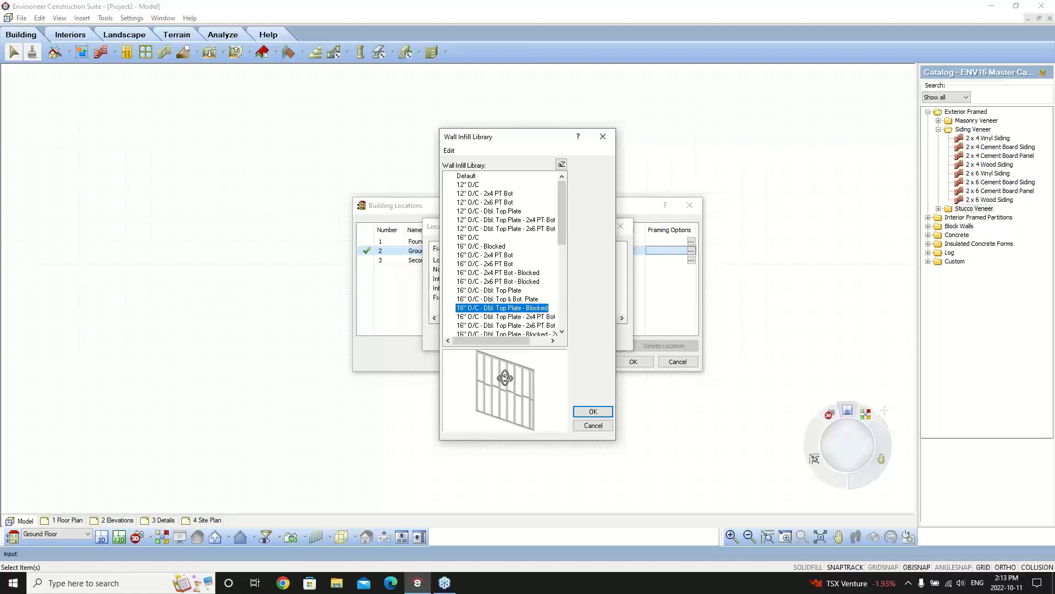
left_click(499, 290)
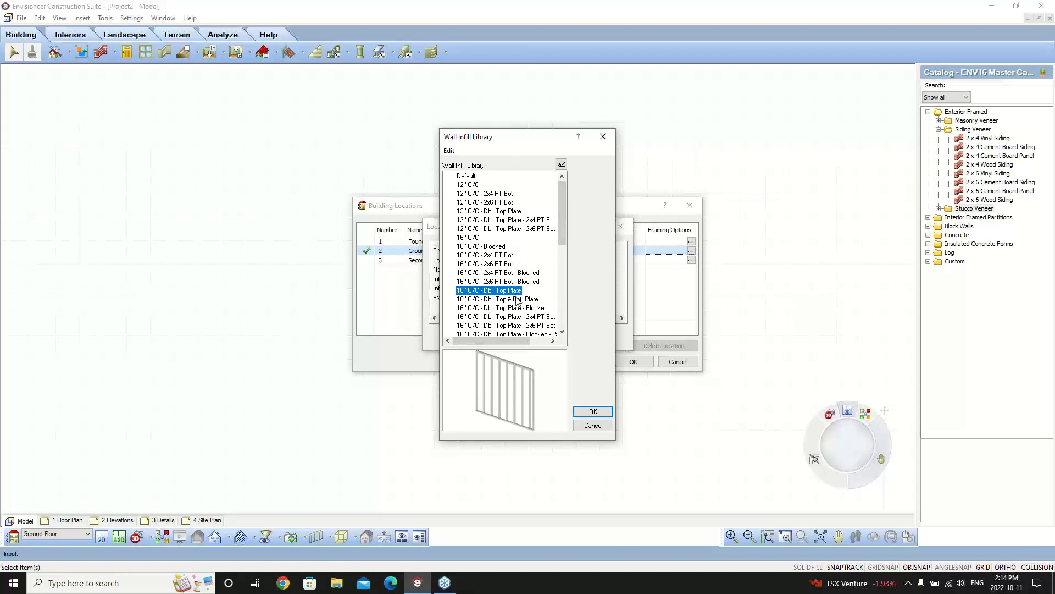
left_click(488, 282)
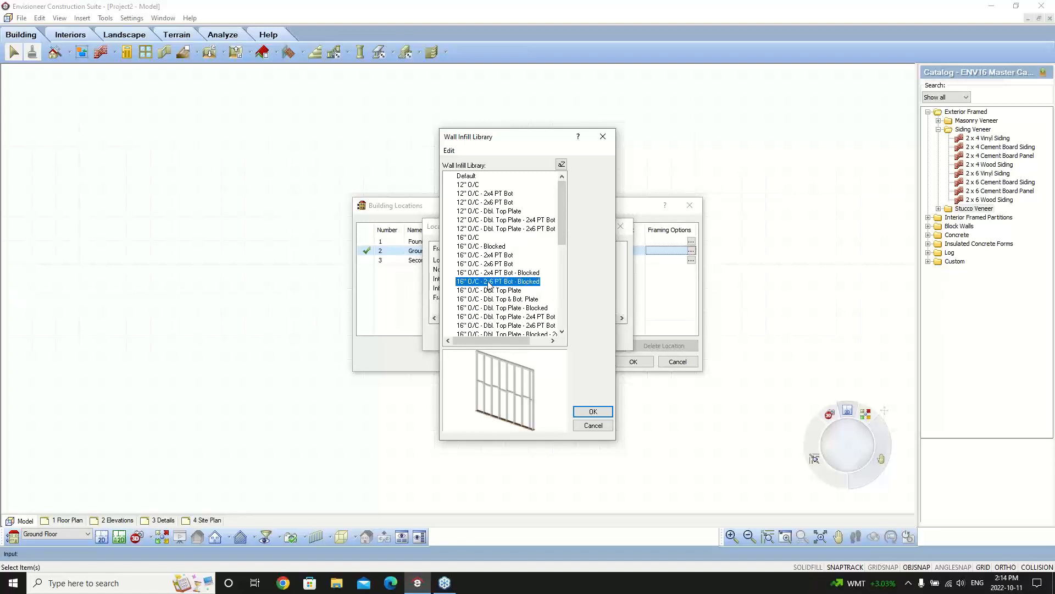
left_click(489, 273)
left_click(494, 265)
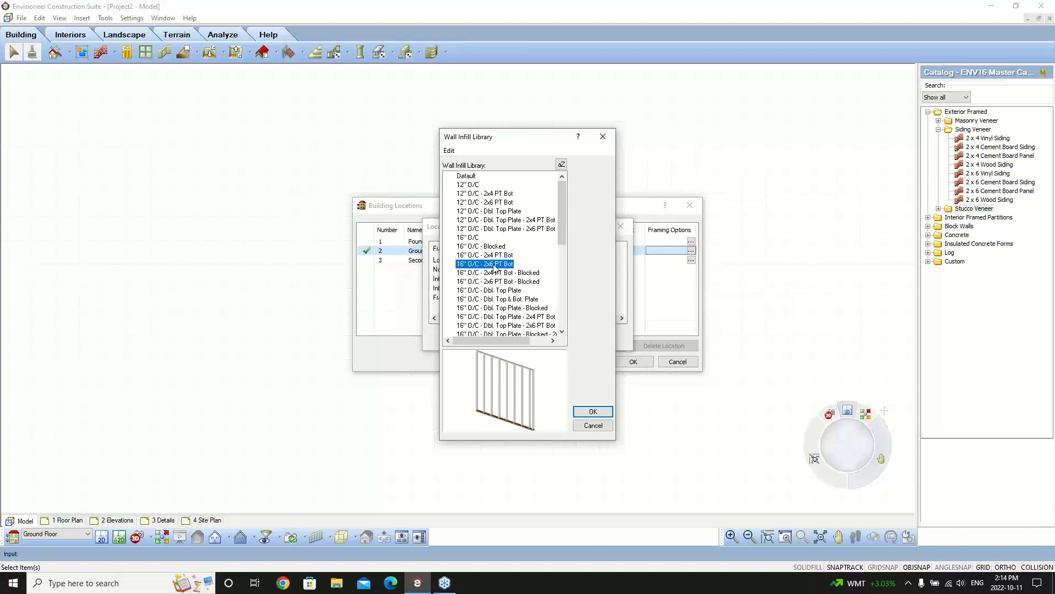
double_click(495, 264)
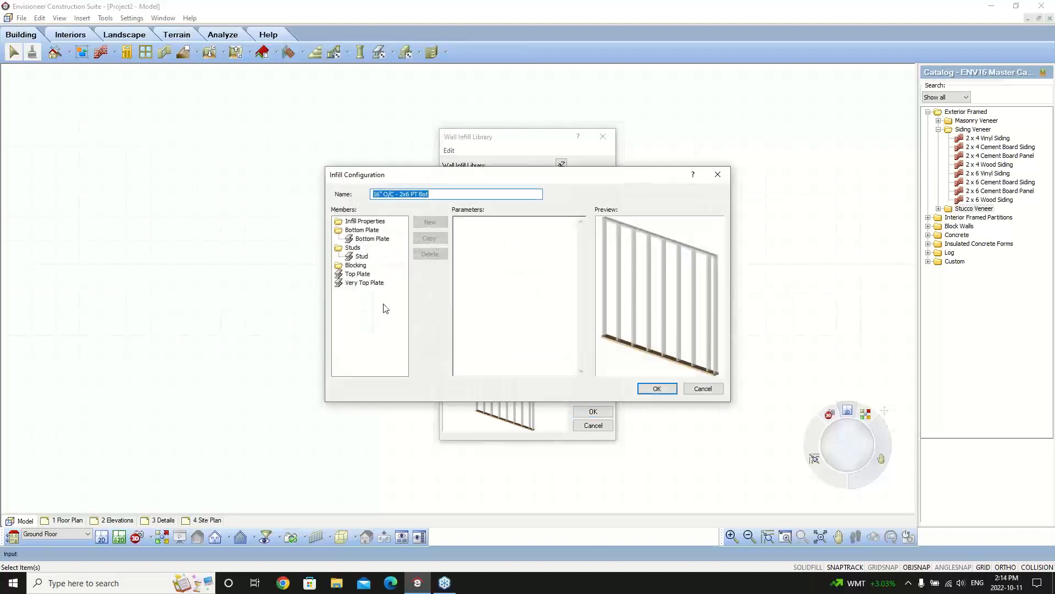
Step: Examine the Bottom Plate and Stud parameters of the 16" O/C - 2x6 PT Bot infill, and return to the Ground Floor's framing options
left_click(365, 239)
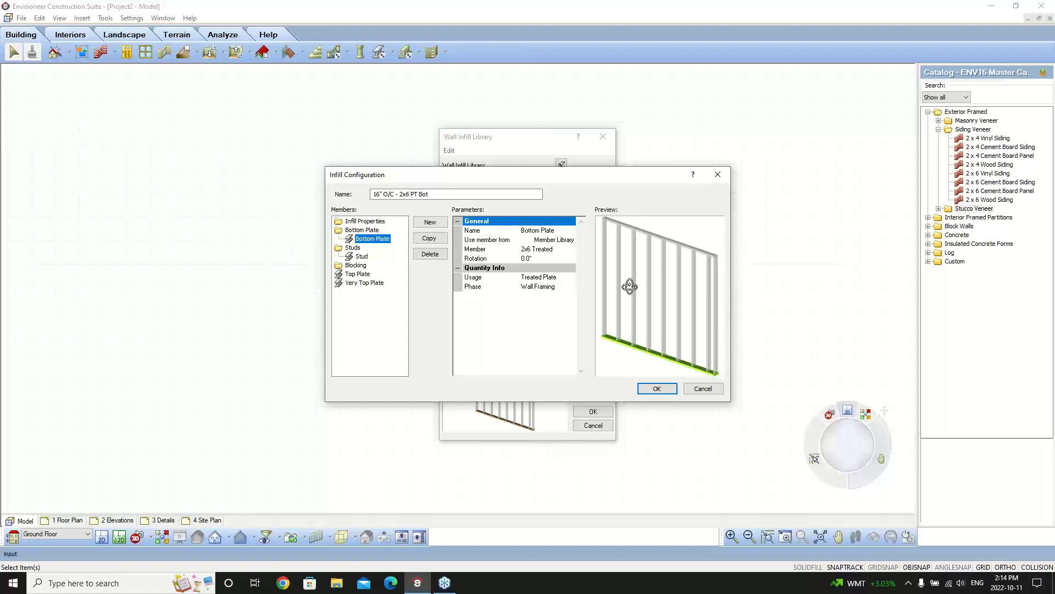
left_click(362, 257)
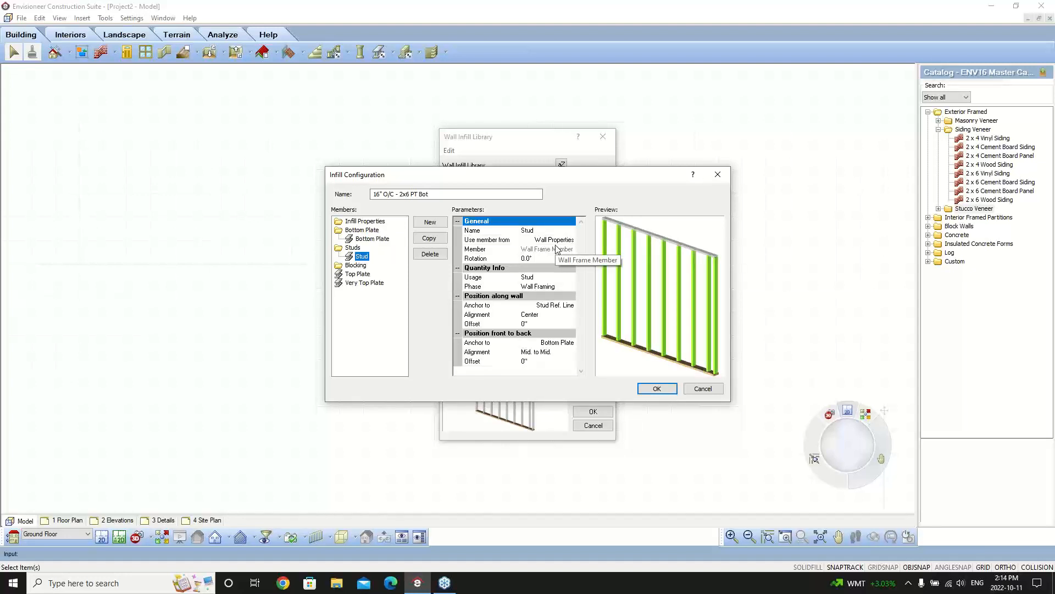
left_click(702, 388)
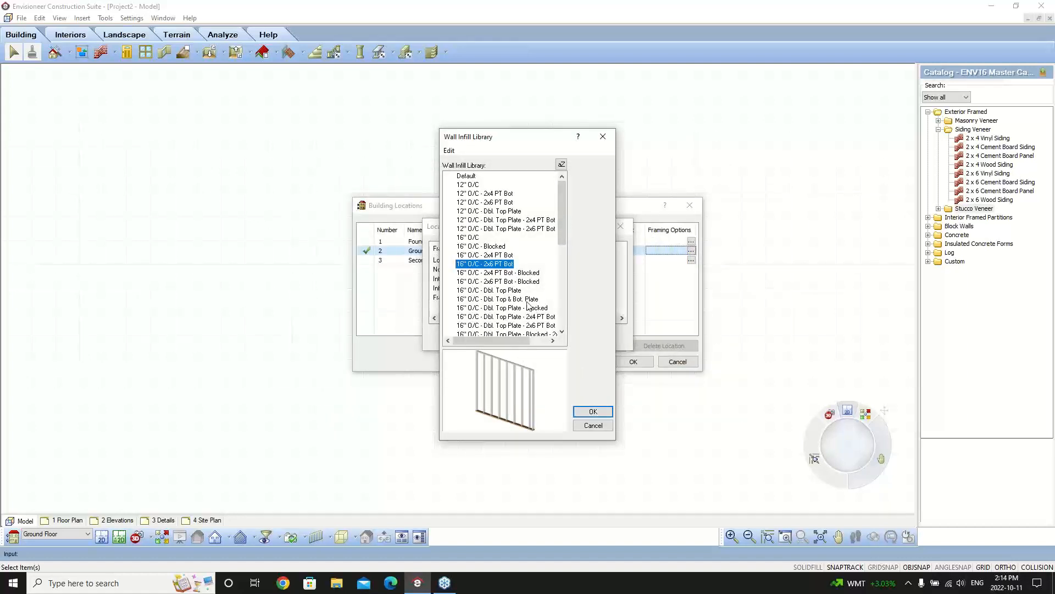
left_click(594, 427)
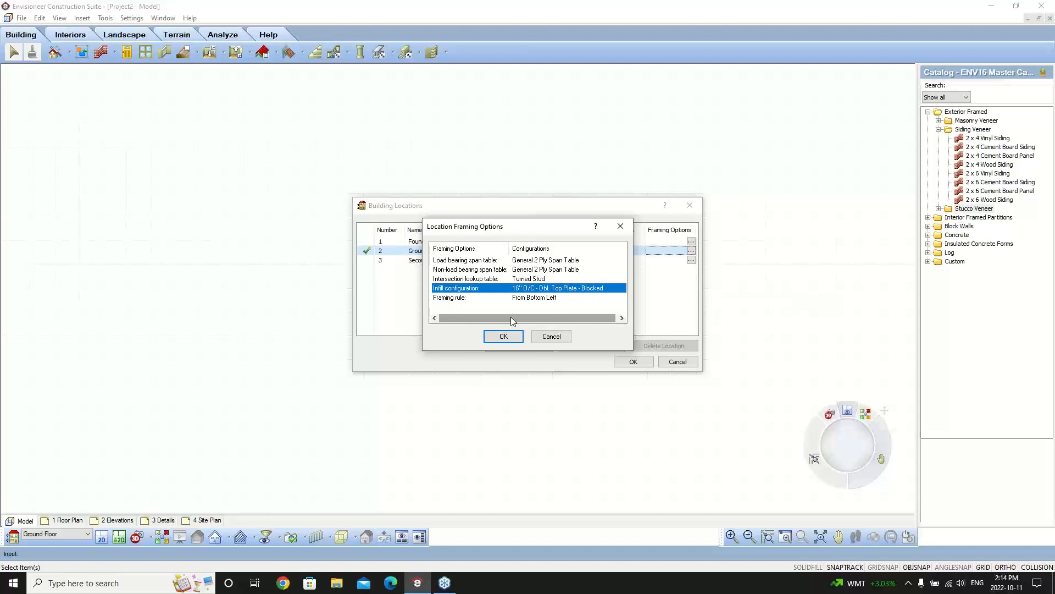
Step: Set the Ground Floor's infill configuration to 16" O/C - Dbl. Top Plate
double_click(620, 288)
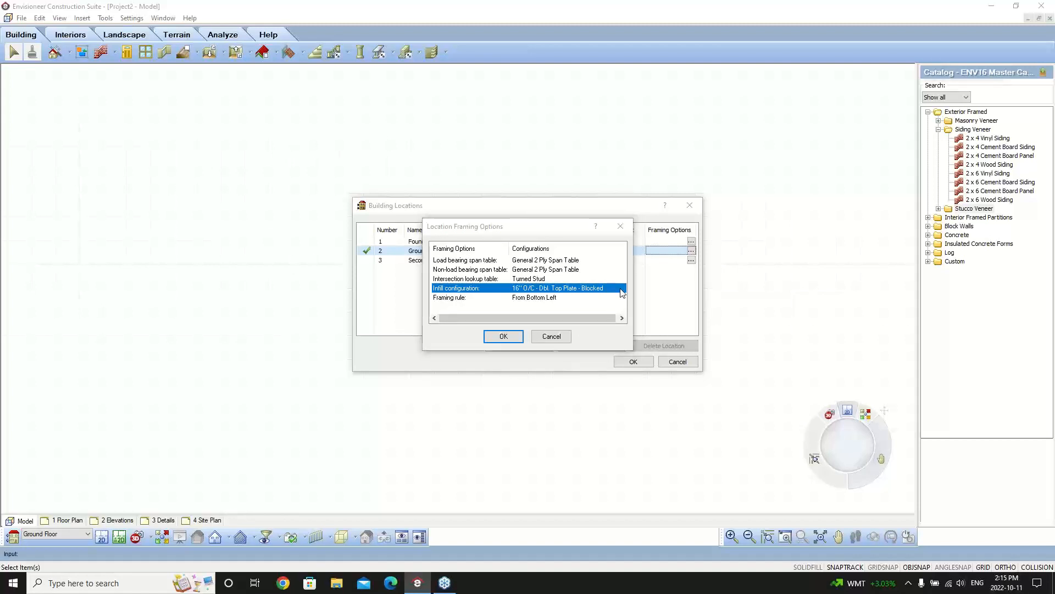
left_click(506, 282)
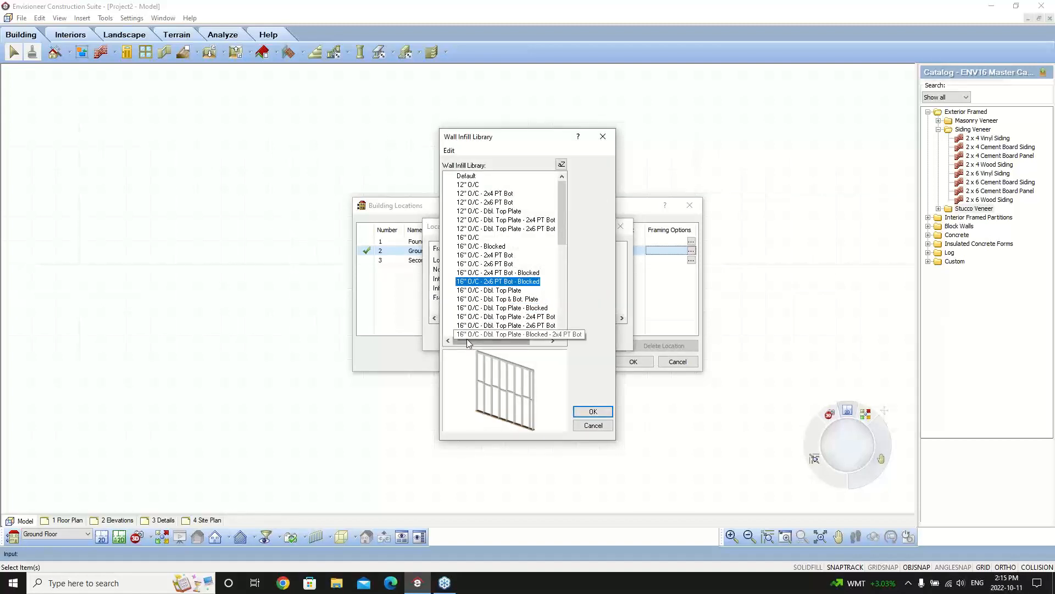
left_click(503, 264)
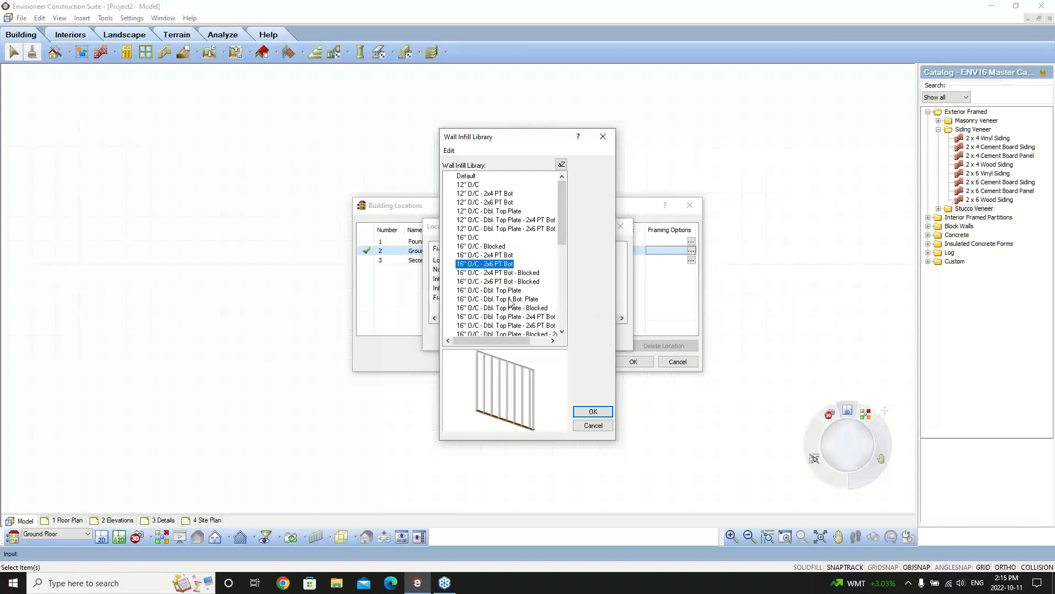
left_click(510, 290)
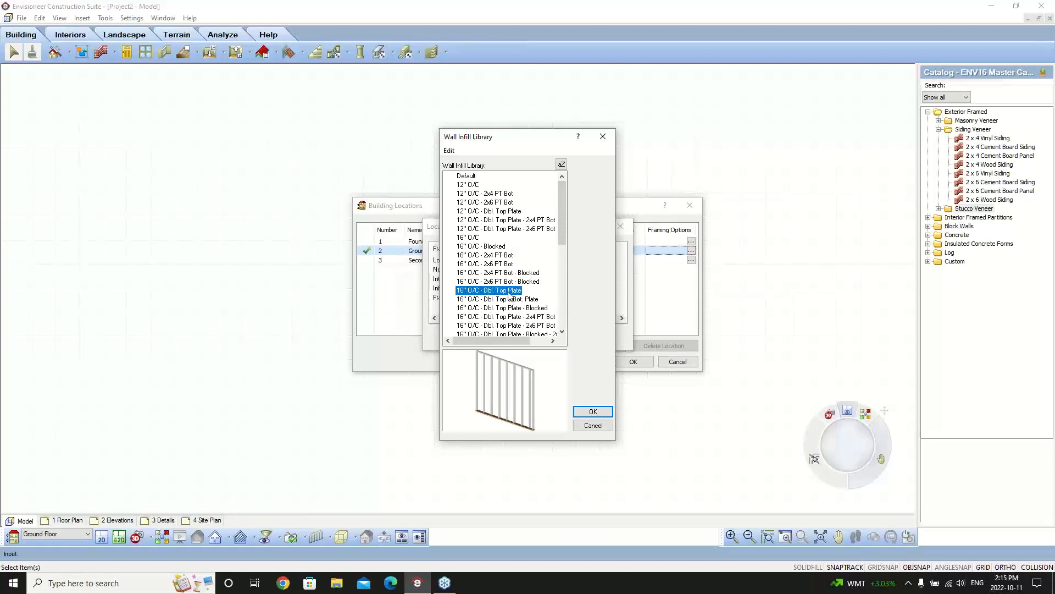
left_click(593, 411)
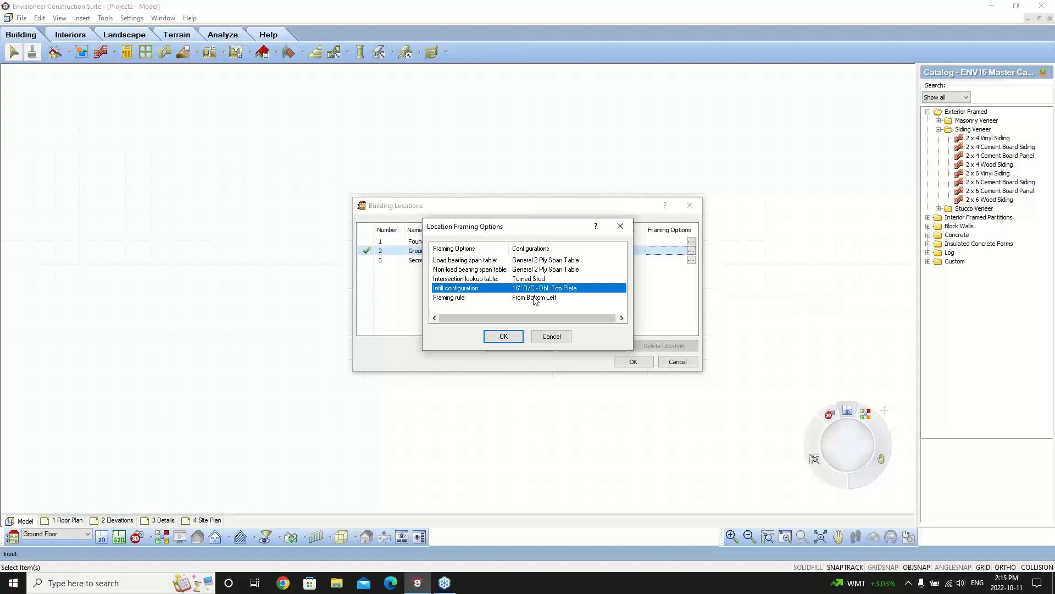
Step: Review the available framing rules for the Ground Floor, keep From Bottom Left, and accept the framing options
left_click(568, 297)
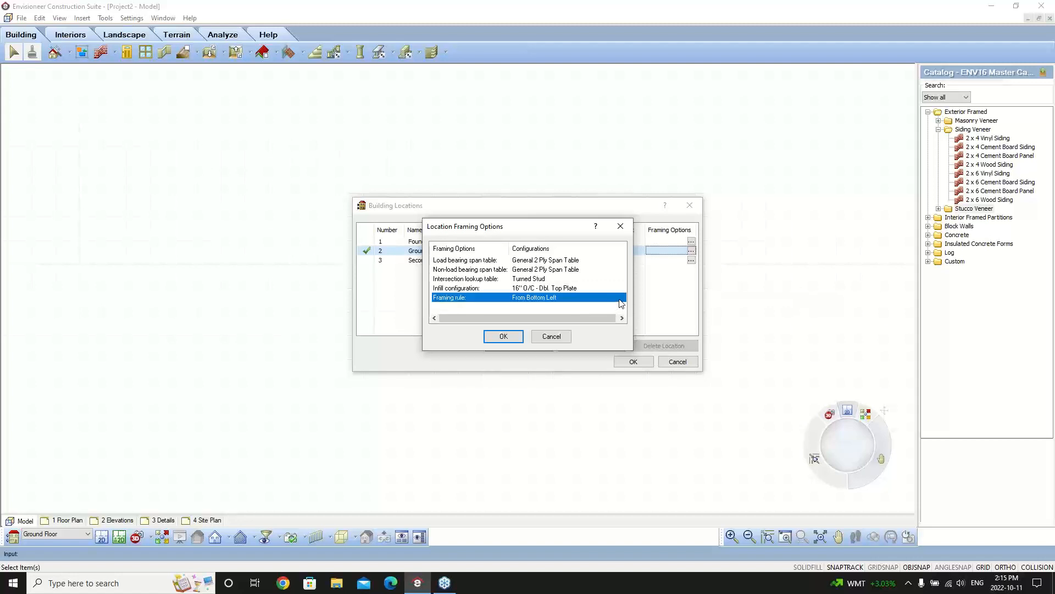
left_click(621, 303)
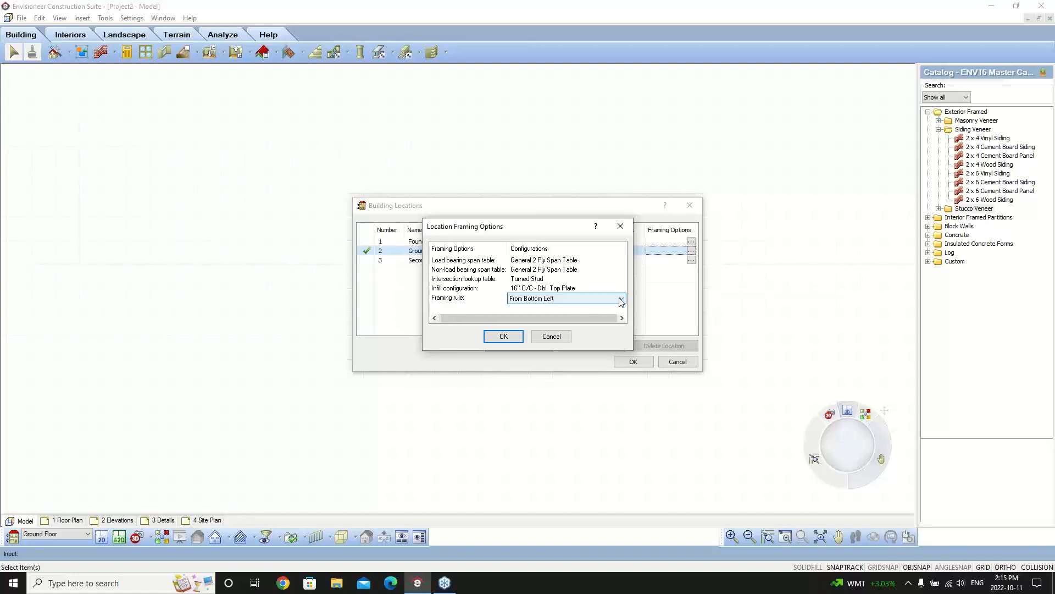
left_click(621, 300)
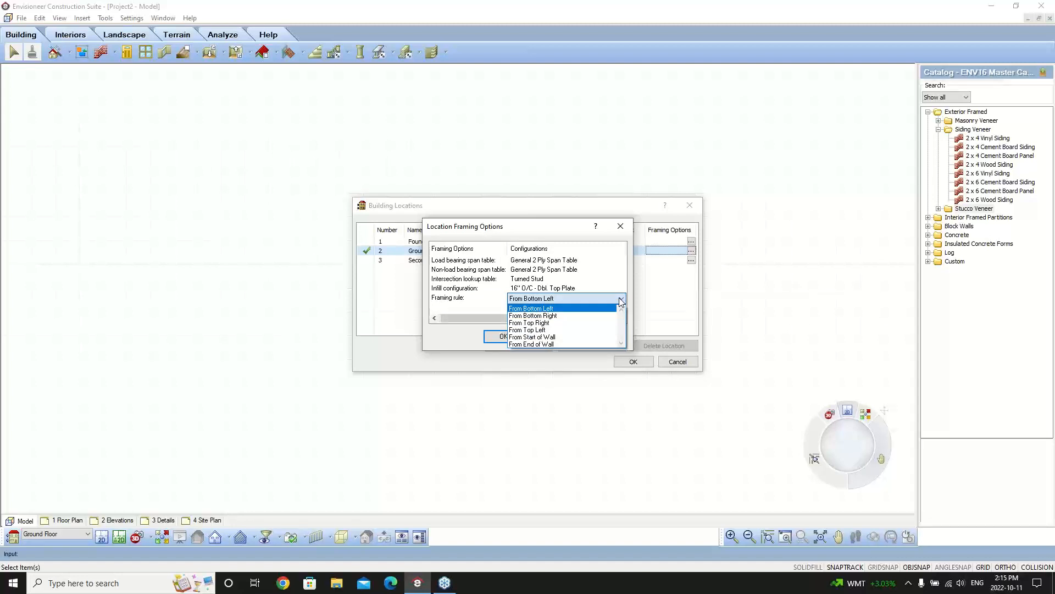
left_click(573, 230)
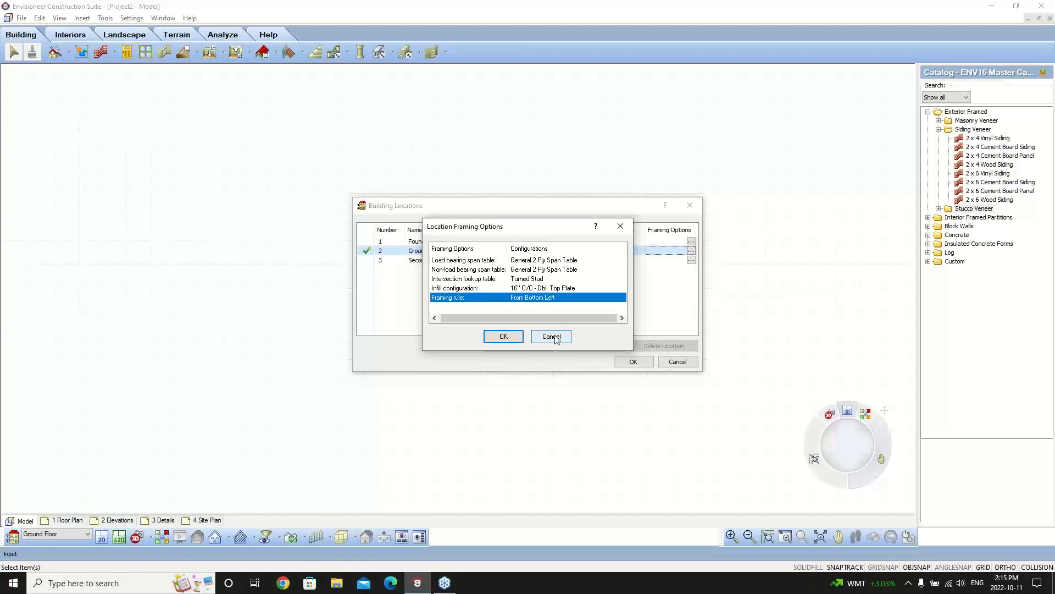
left_click(503, 337)
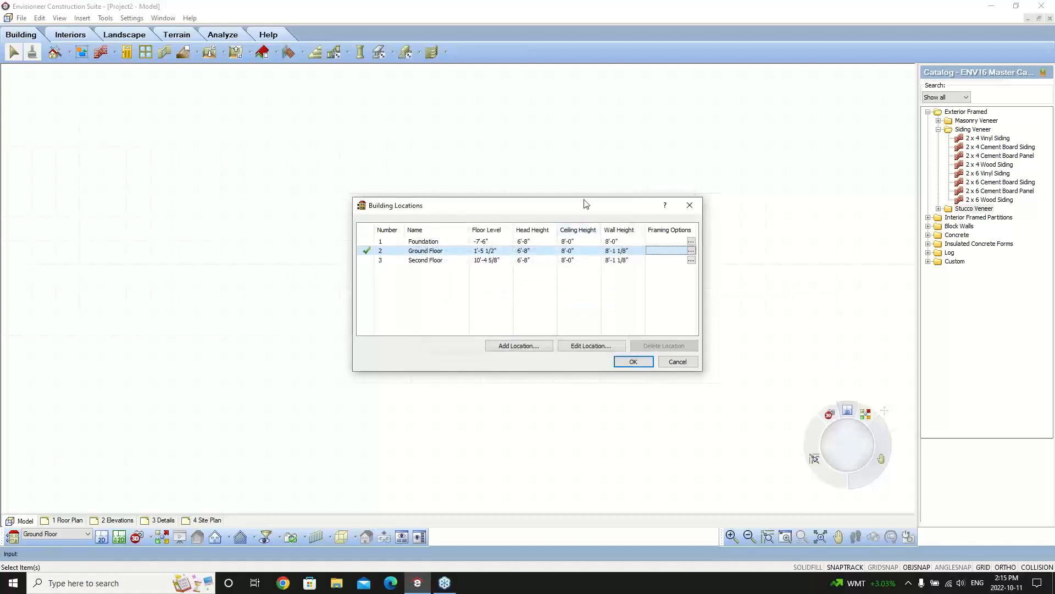
left_click_drag(581, 207, 545, 206)
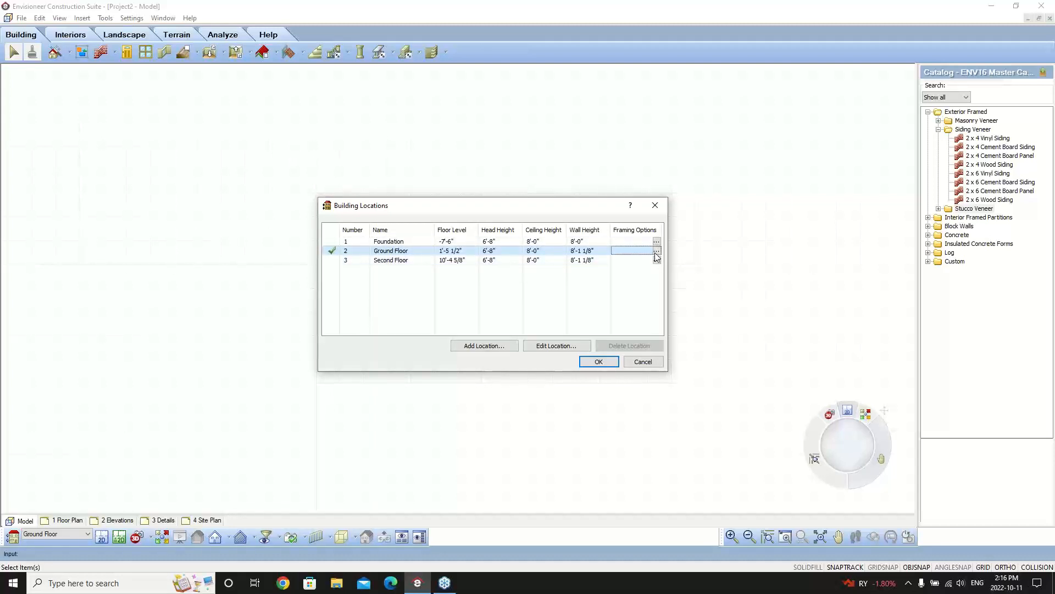
Step: Compare the framing options of the Ground Floor and the Second Floor without changing them
left_click(657, 251)
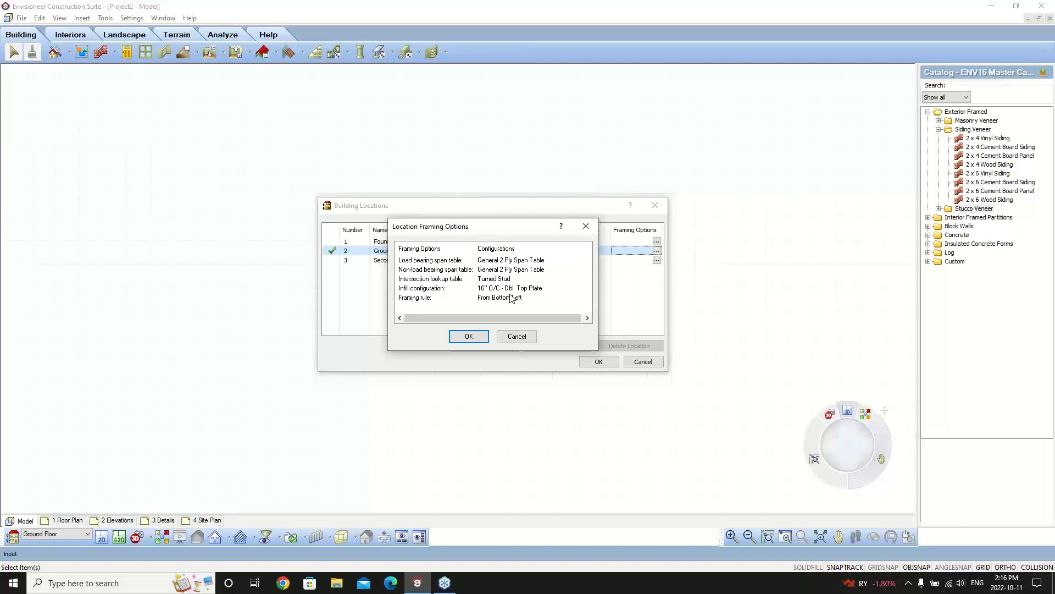
left_click(533, 290)
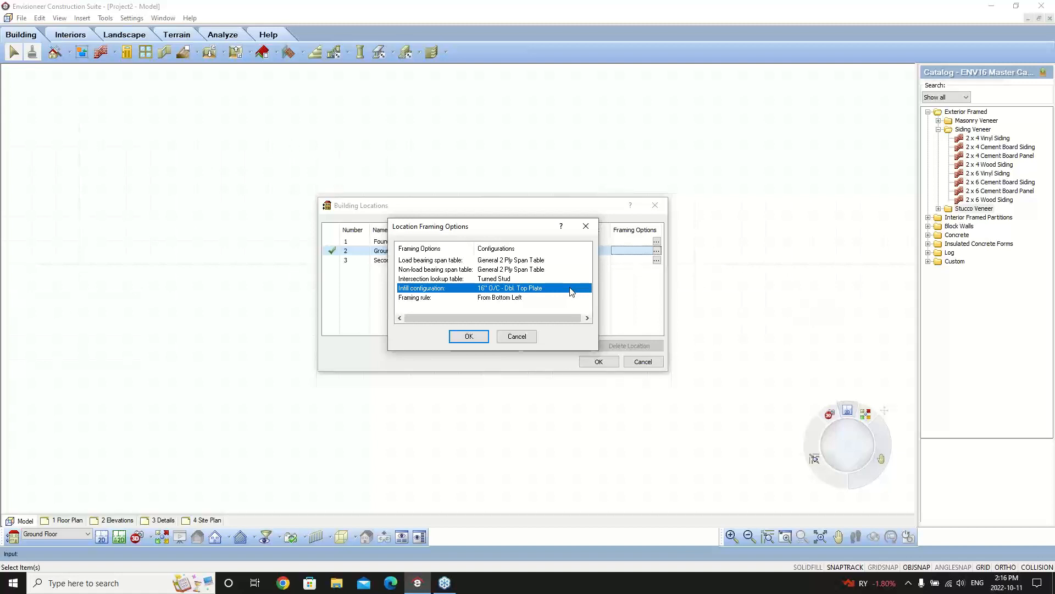
left_click(517, 336)
left_click(657, 261)
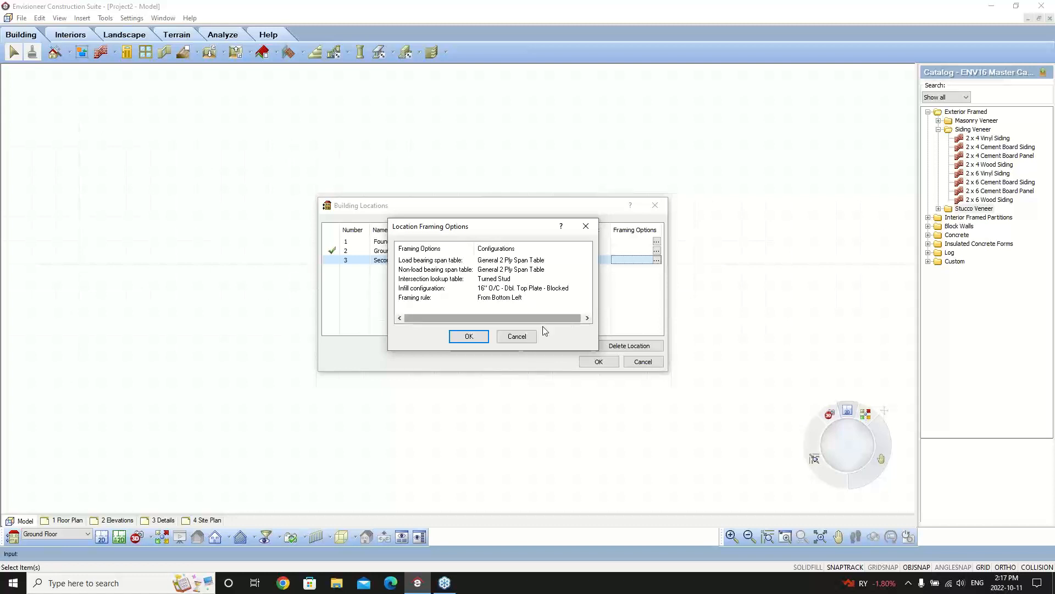
left_click(514, 337)
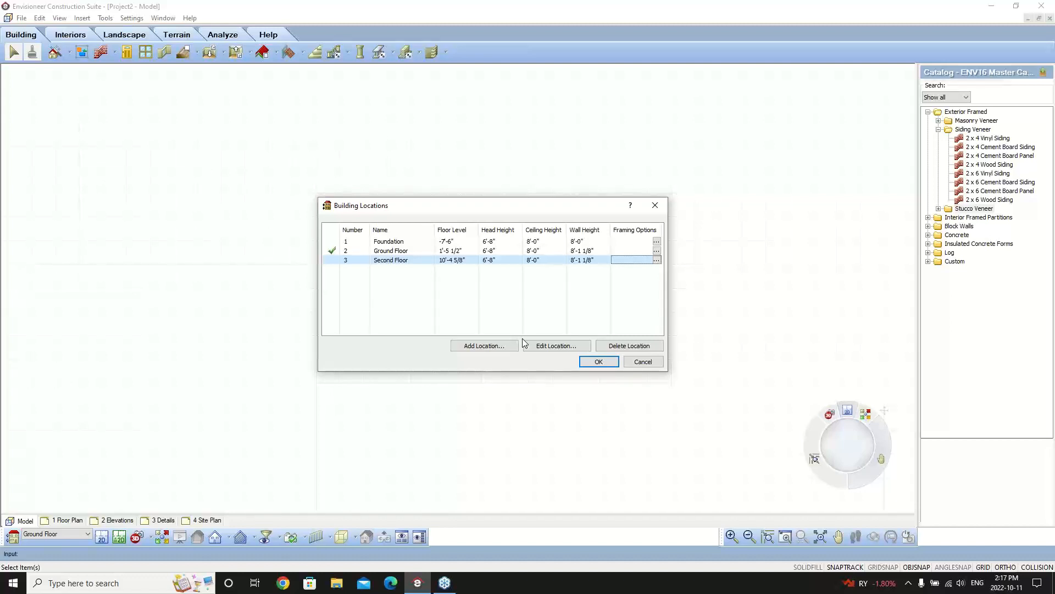
Step: Try a Ground Floor level of 1'-0" with the affected floor levels updated too, and discard the building location changes
left_click(470, 250)
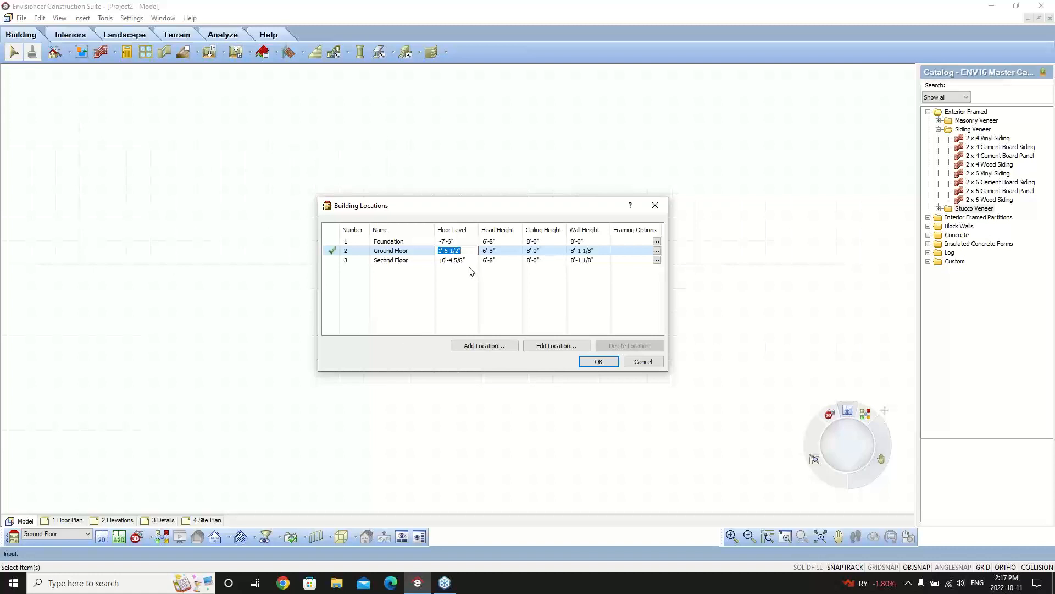
type("1")
key("Return")
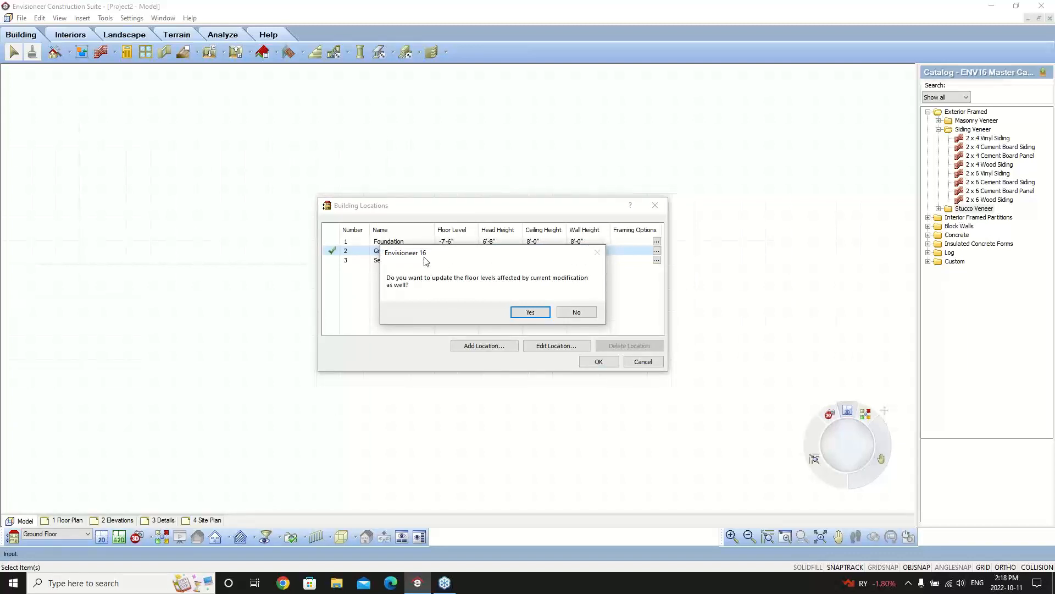
left_click_drag(426, 261, 388, 297)
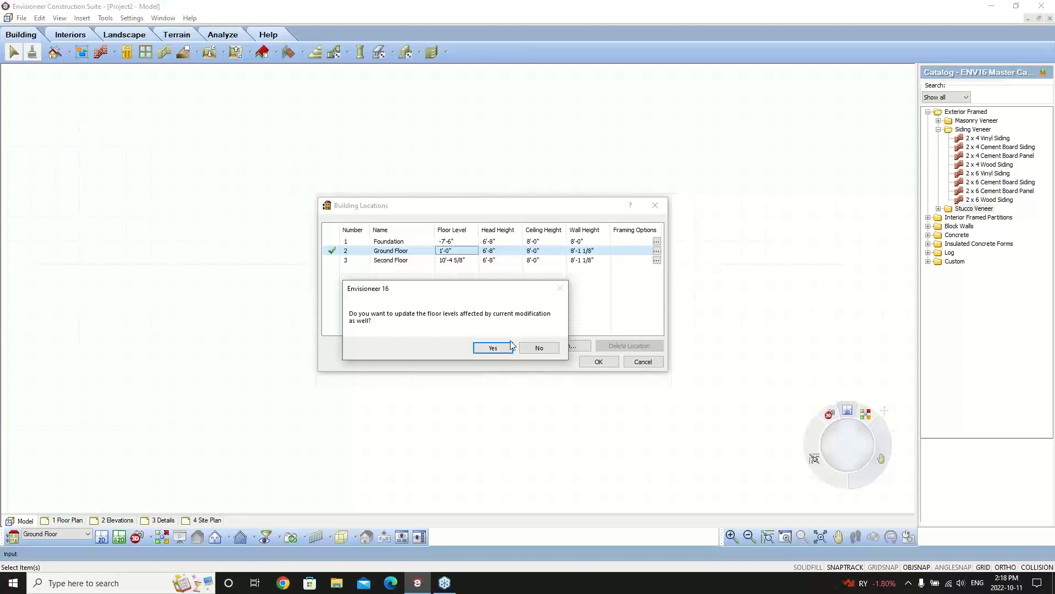
left_click(493, 348)
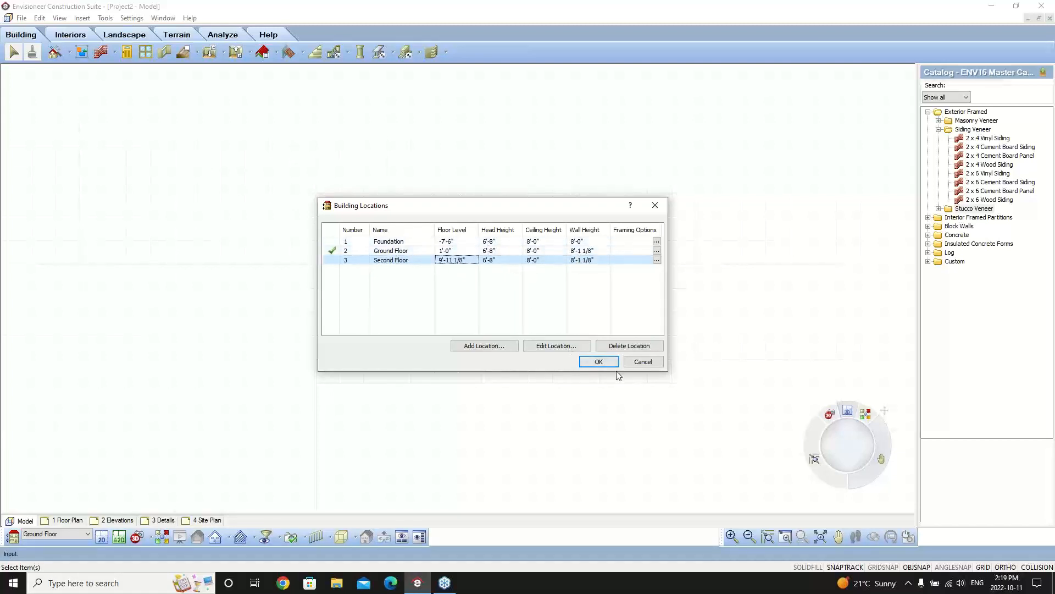
left_click(639, 363)
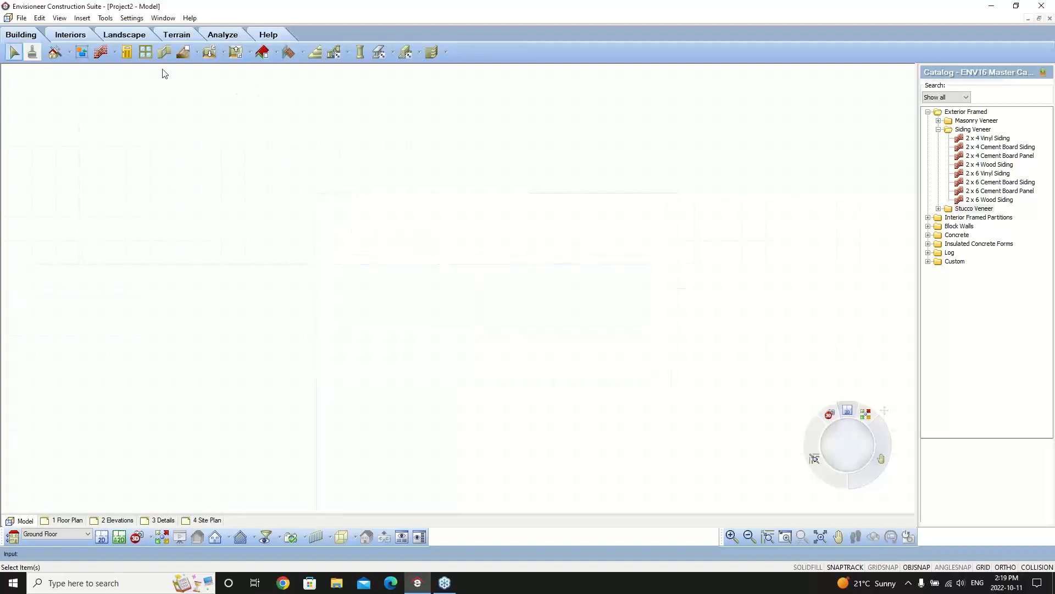
Step: Draw a closed outline of 2 x 6 Cement Board Siding walls about 25' deep, with a bump-out about 19' wide along the upper side
left_click(101, 52)
left_click(376, 214)
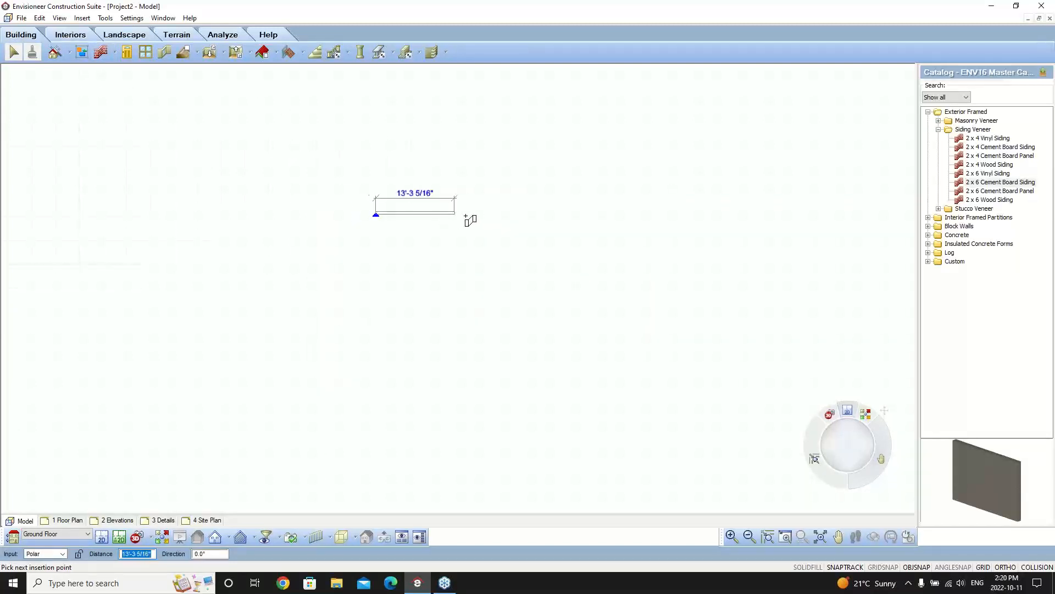
left_click(468, 213)
left_click(467, 175)
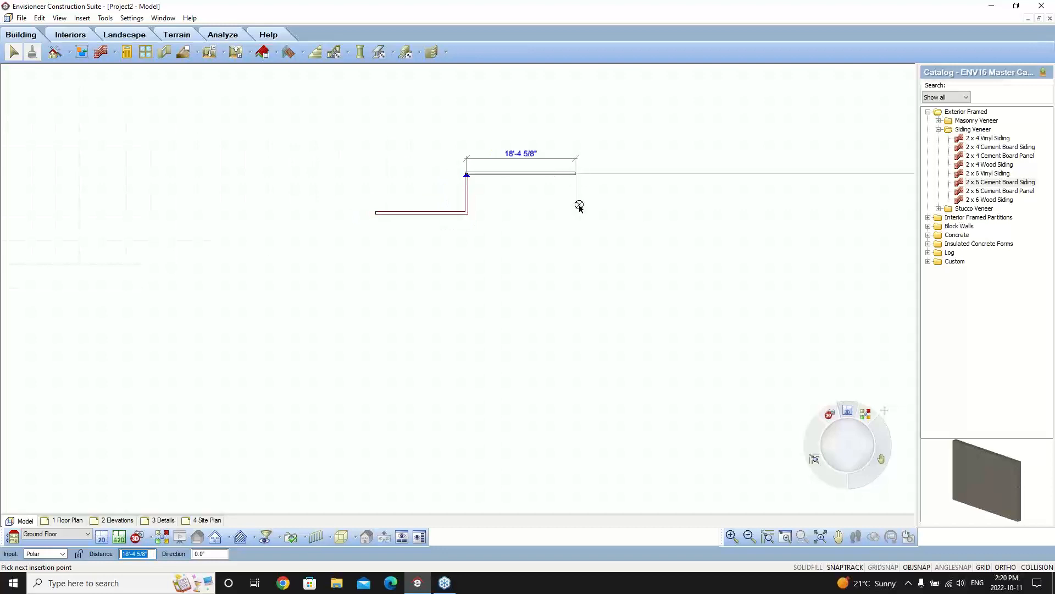
left_click(576, 175)
left_click(576, 215)
left_click(639, 214)
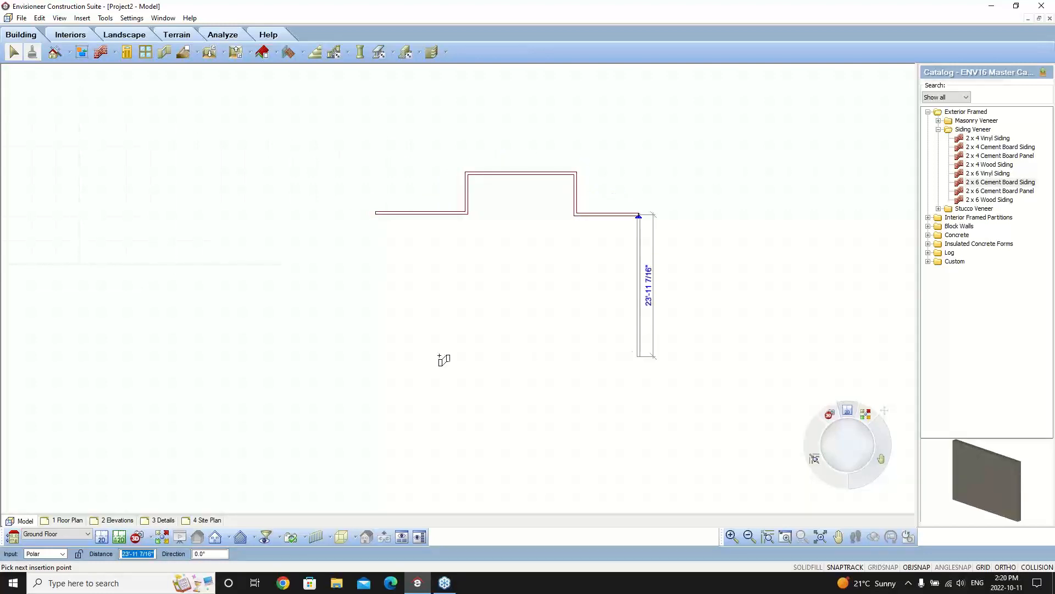
left_click(440, 356)
left_click(377, 357)
left_click(376, 215)
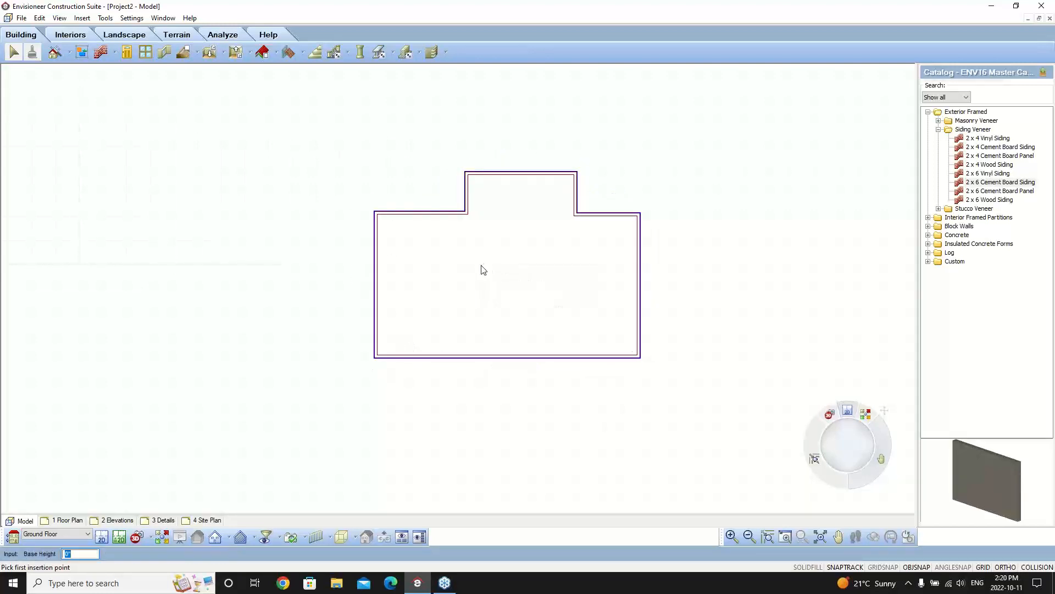
right_click(481, 266)
left_click(524, 268)
Step: Select all the connected exterior walls of the outline and open their properties
double_click(452, 214)
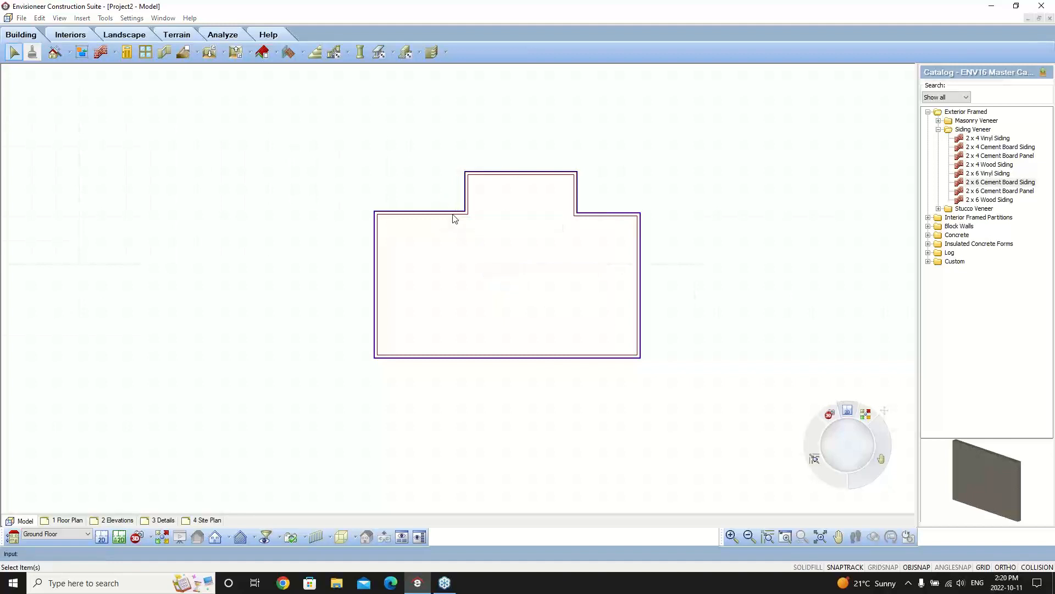
right_click(454, 216)
left_click(475, 229)
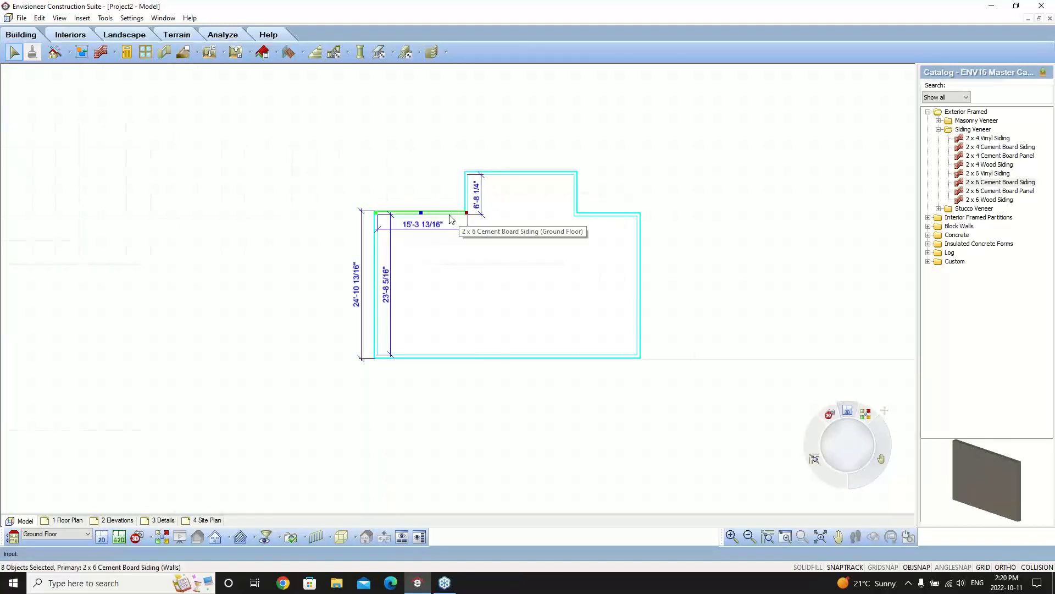
right_click(451, 219)
left_click(478, 235)
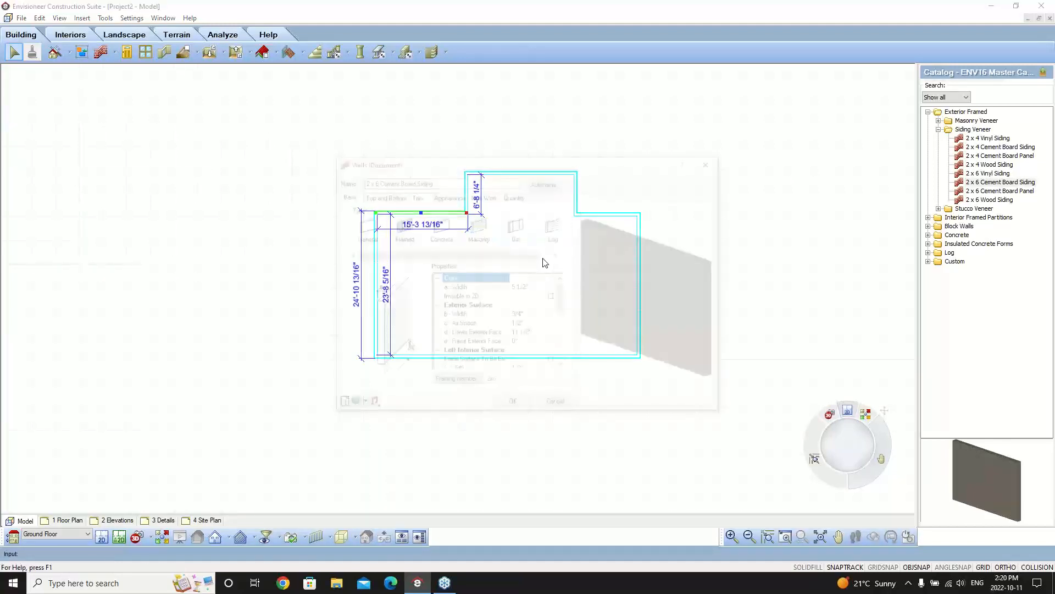
Step: Try a Level wall top to check the walls' height setting, discard the property changes and clear the selection
left_click(381, 195)
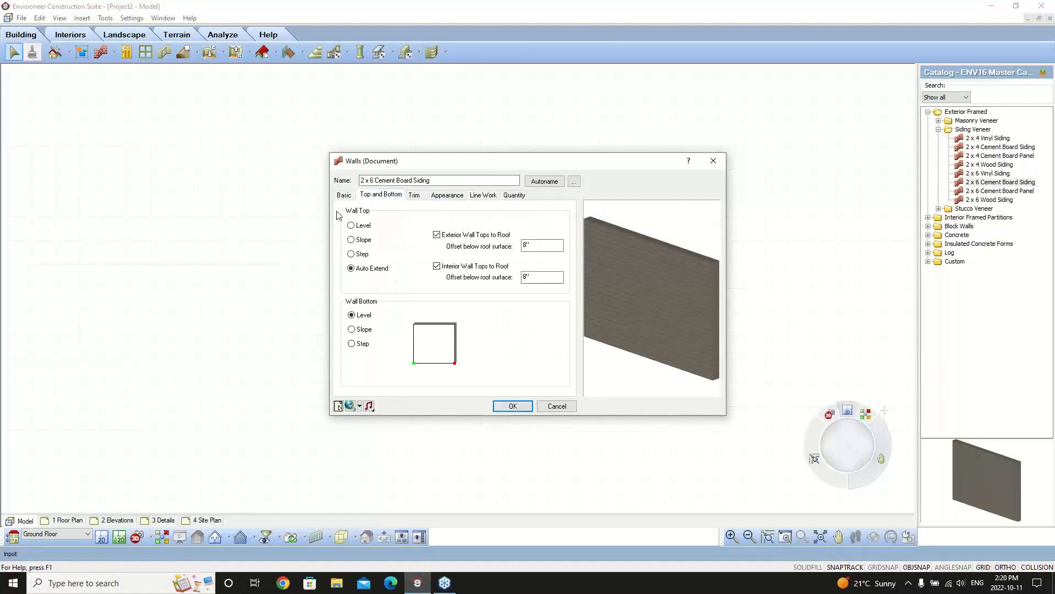
left_click(352, 226)
left_click_drag(556, 245, 496, 315)
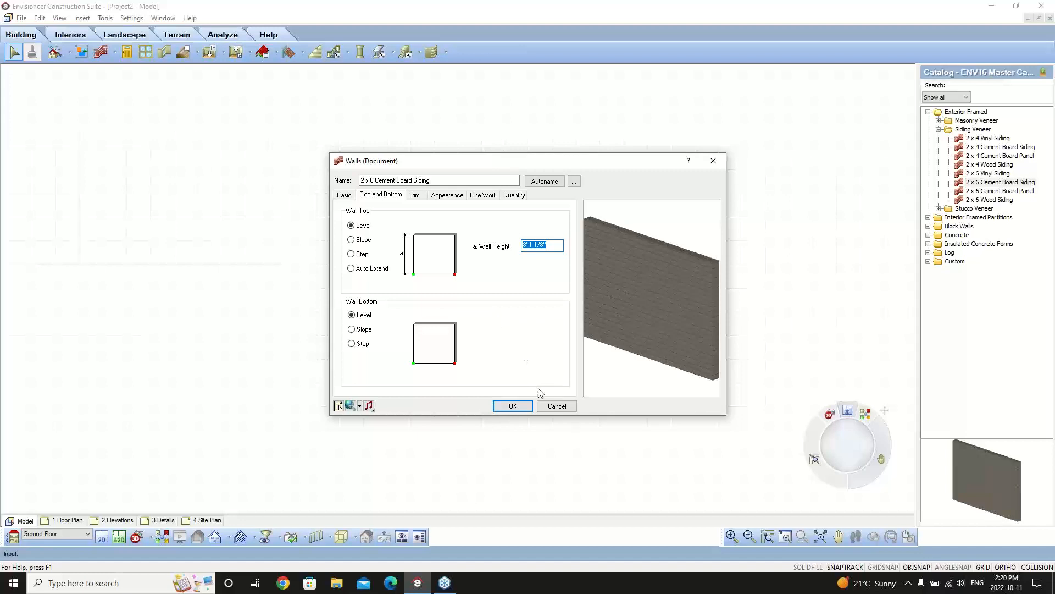
left_click(556, 405)
left_click(511, 290)
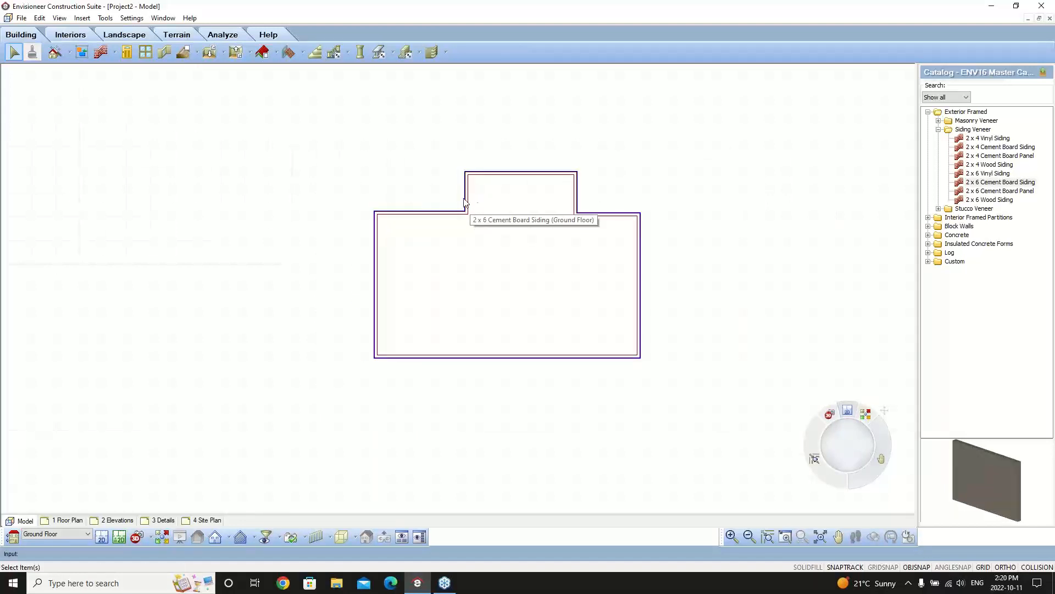
Step: Give the three bump-out walls a Level wall top with a wall height of 10'-0"
left_click(472, 195)
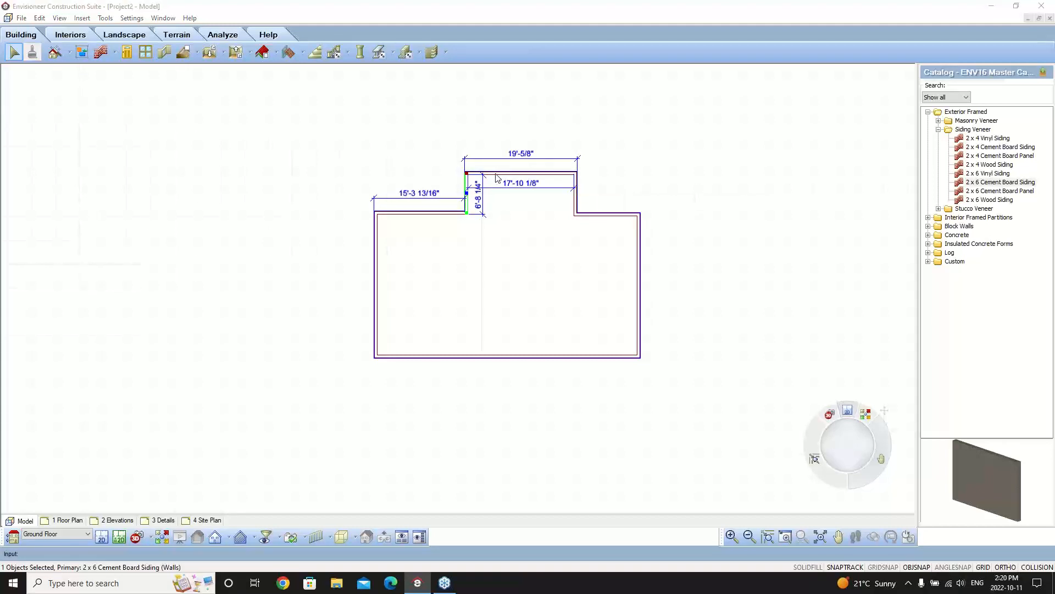
left_click(577, 195, "ctrl")
left_click(578, 199, "ctrl")
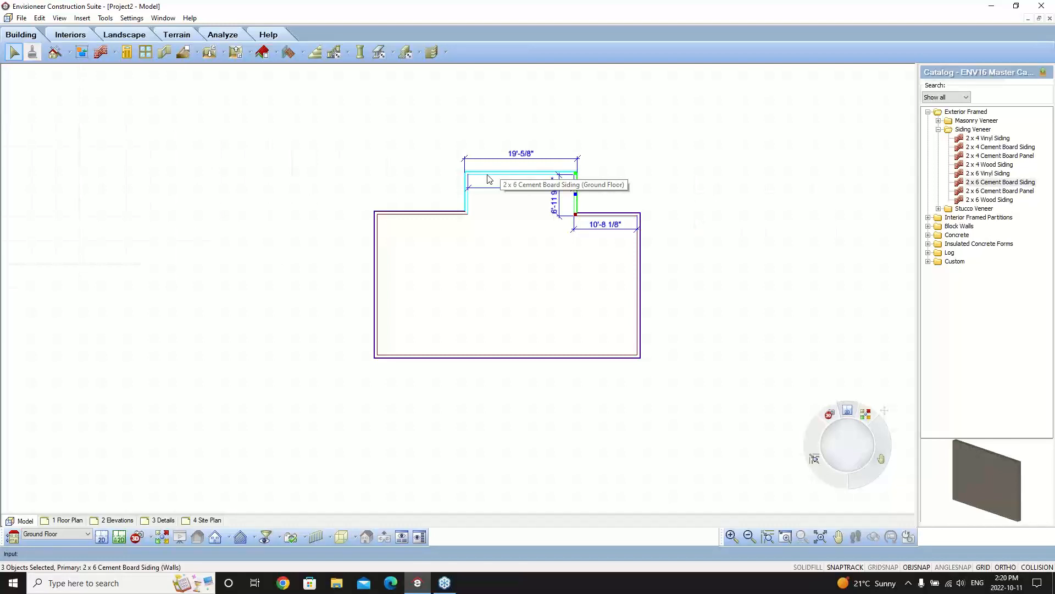
right_click(489, 179)
left_click(512, 197)
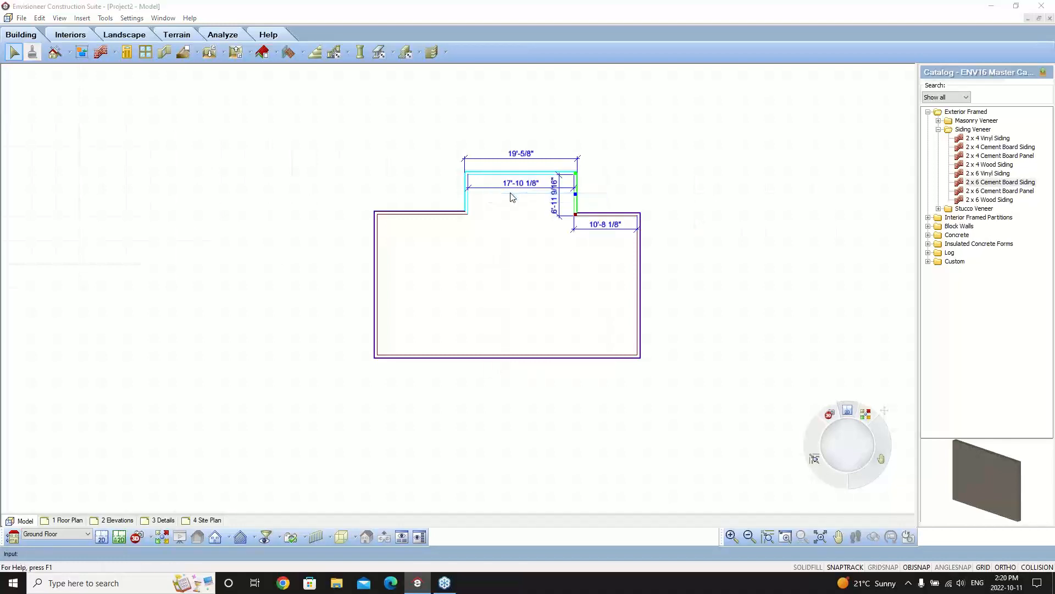
left_click(380, 195)
left_click(351, 225)
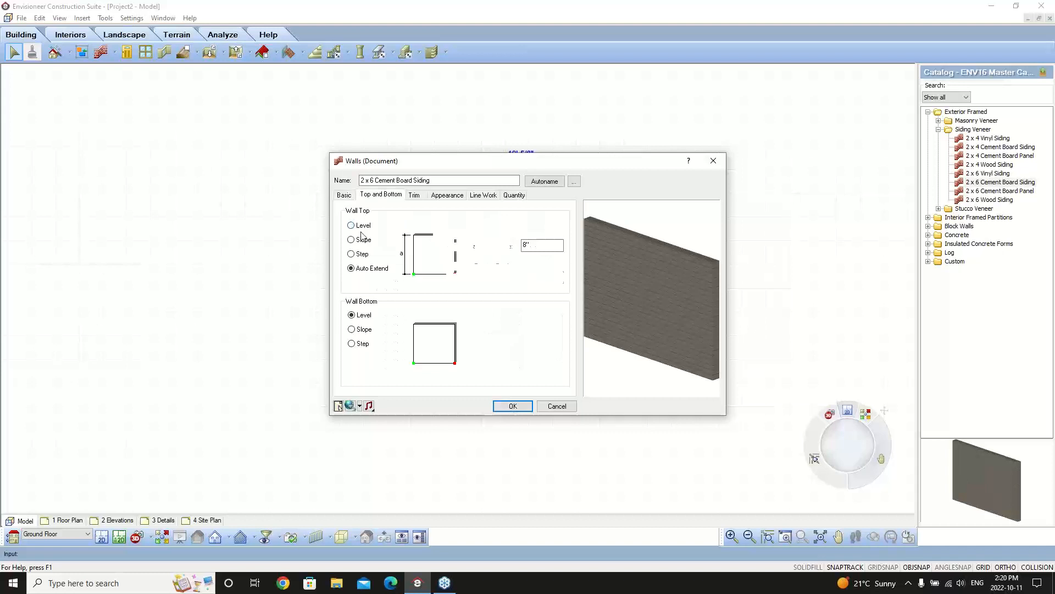
type("10")
left_click(512, 407)
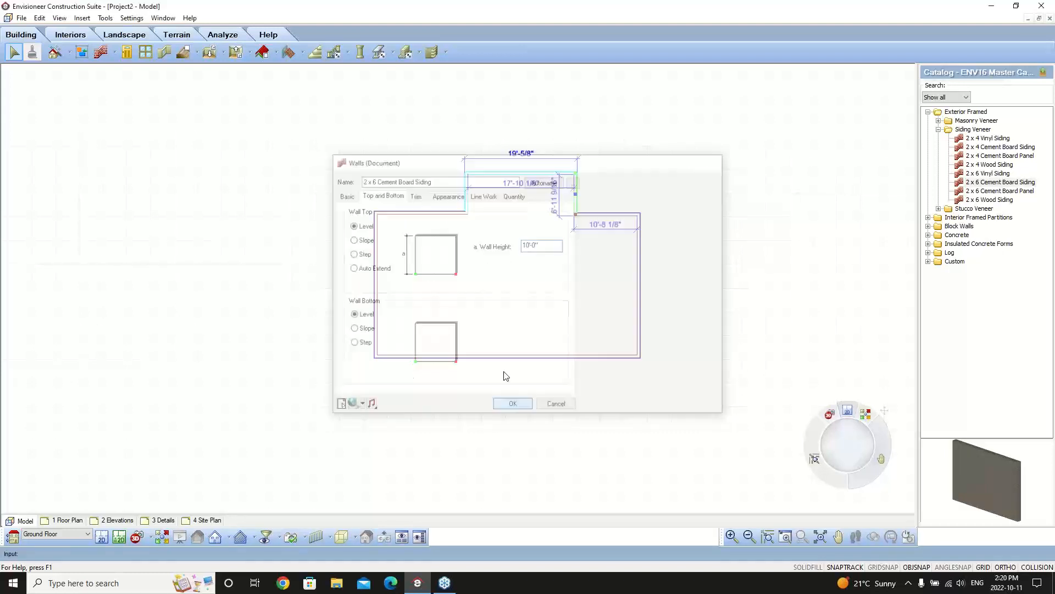
left_click(484, 297)
Step: Place a new camera inside the Ground Floor outline, aimed toward the bump-out
left_click(137, 537)
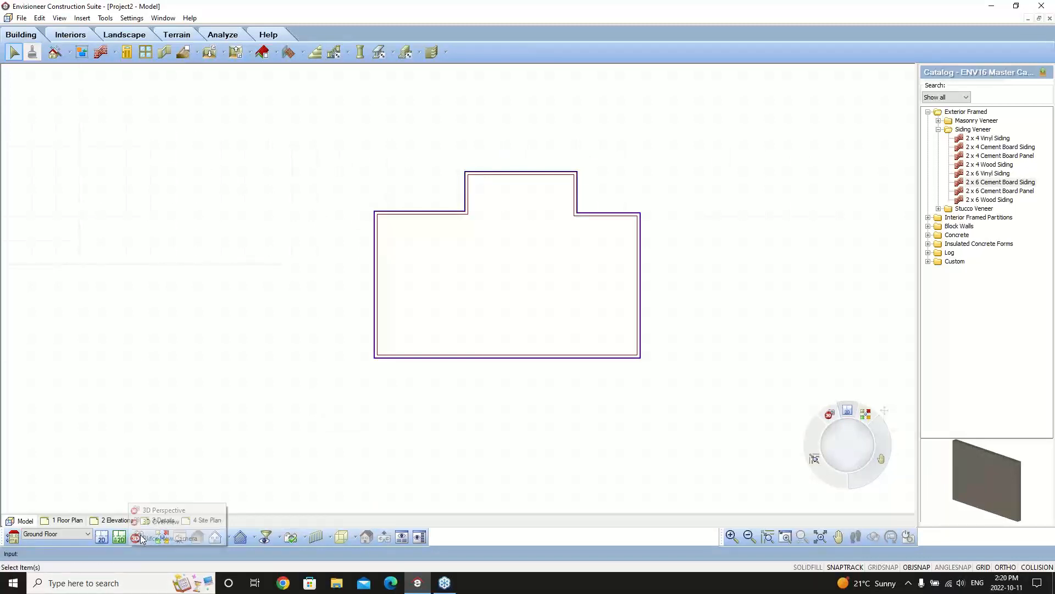
left_click(159, 537)
left_click(423, 314)
left_click(501, 214)
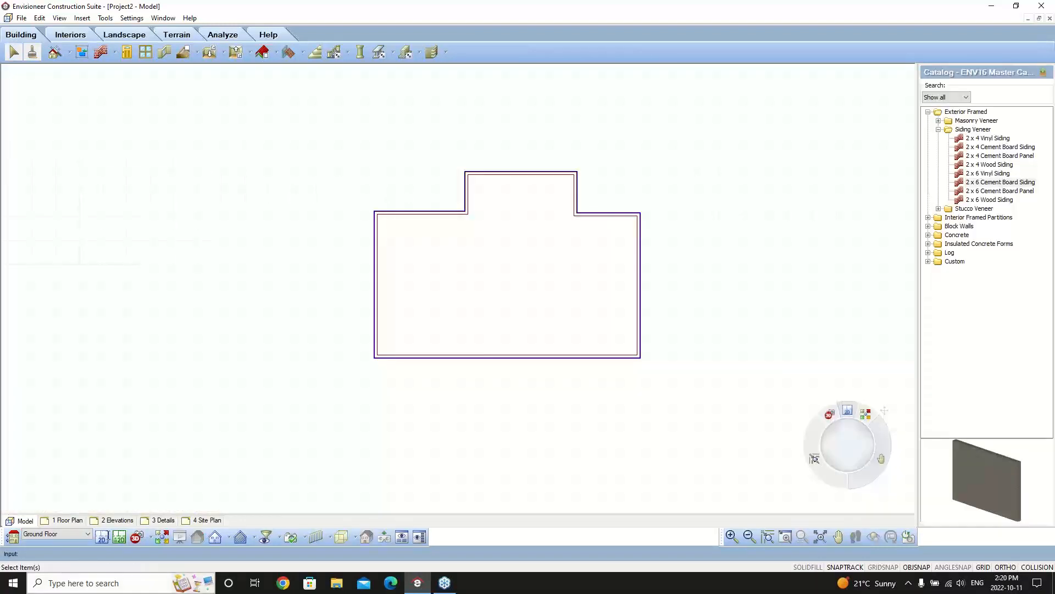
Step: In plan view, insert a 5'-0" X 3'-6" Double Casement Window in each of the three upper walls and view them from Camera1
left_click(102, 537)
left_click(145, 52)
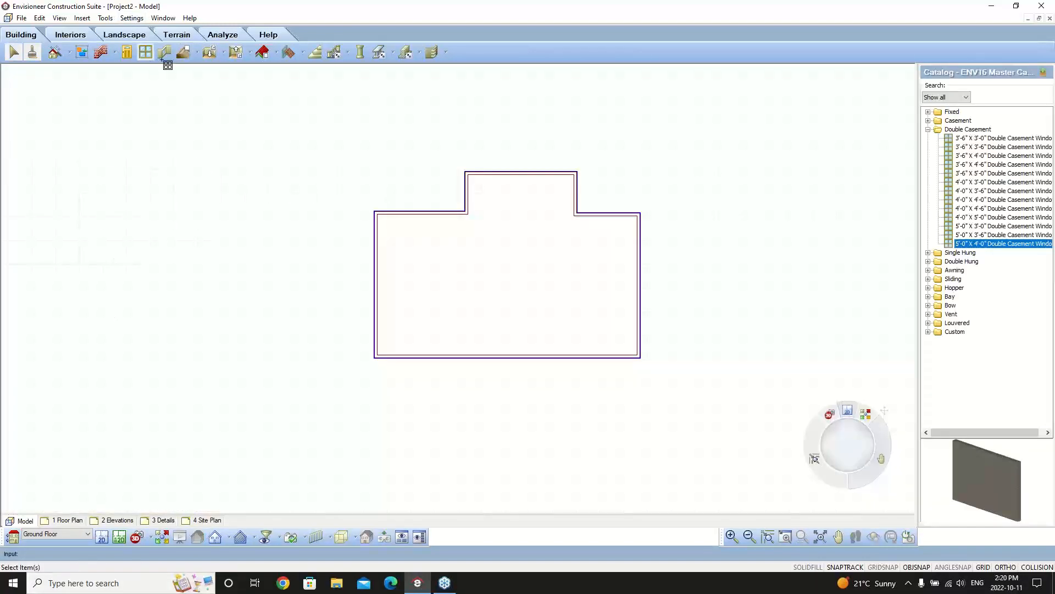
left_click(984, 244)
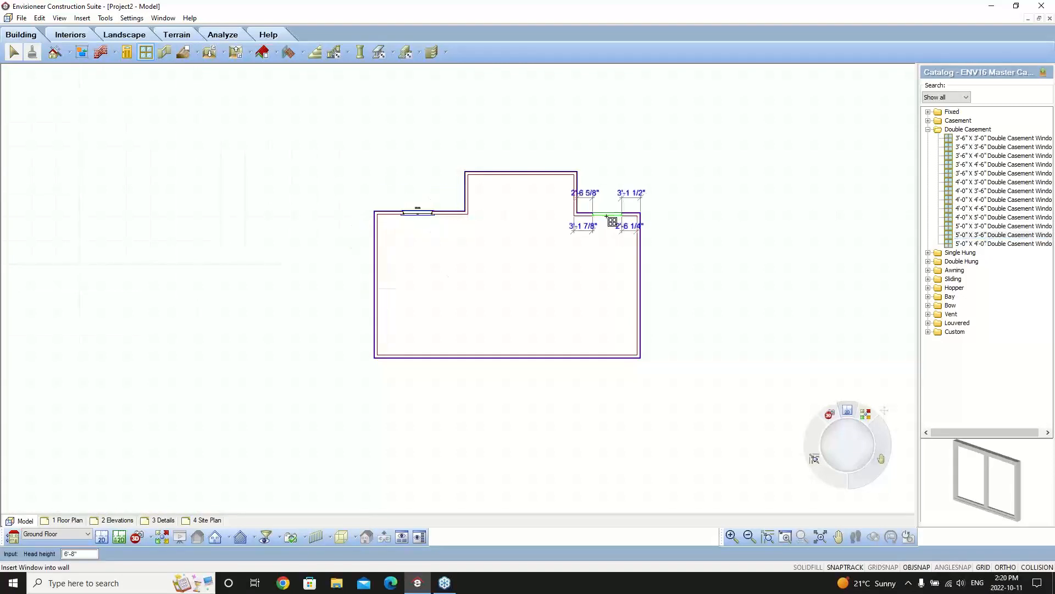
left_click(605, 215)
left_click(520, 174)
right_click(533, 214)
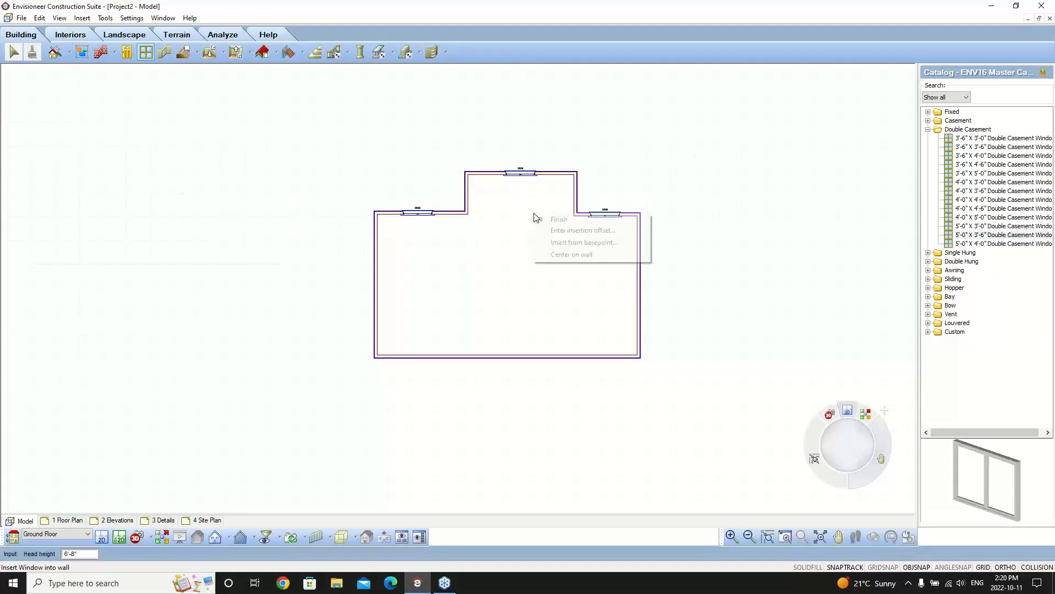
left_click(541, 219)
left_click(157, 536)
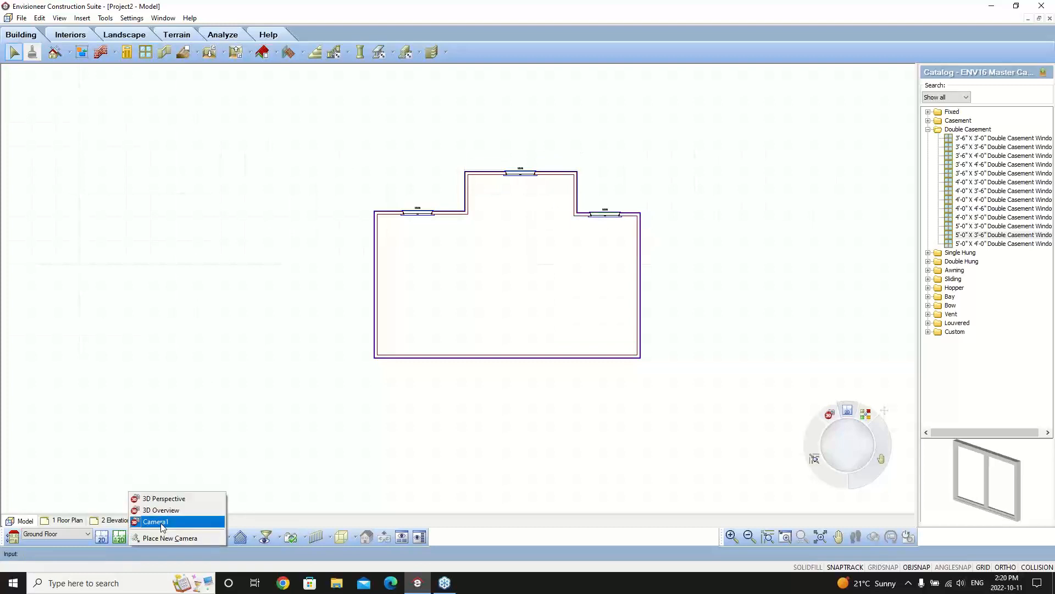
left_click(163, 523)
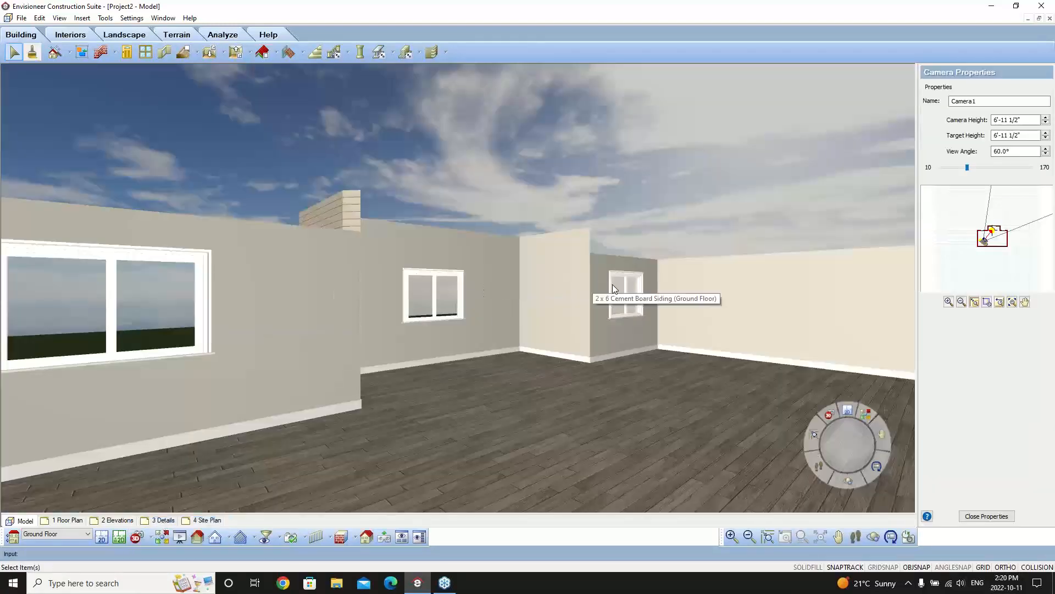
Step: Try elevating the bump-out wall's window to 9'-0" and cancel the elevation change
left_click(418, 298)
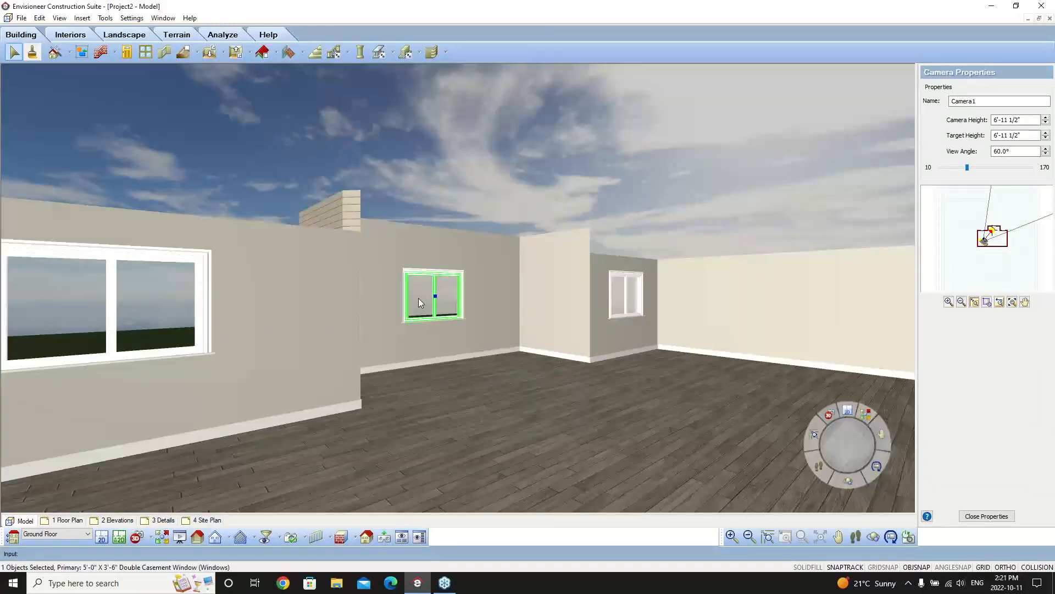
right_click(418, 298)
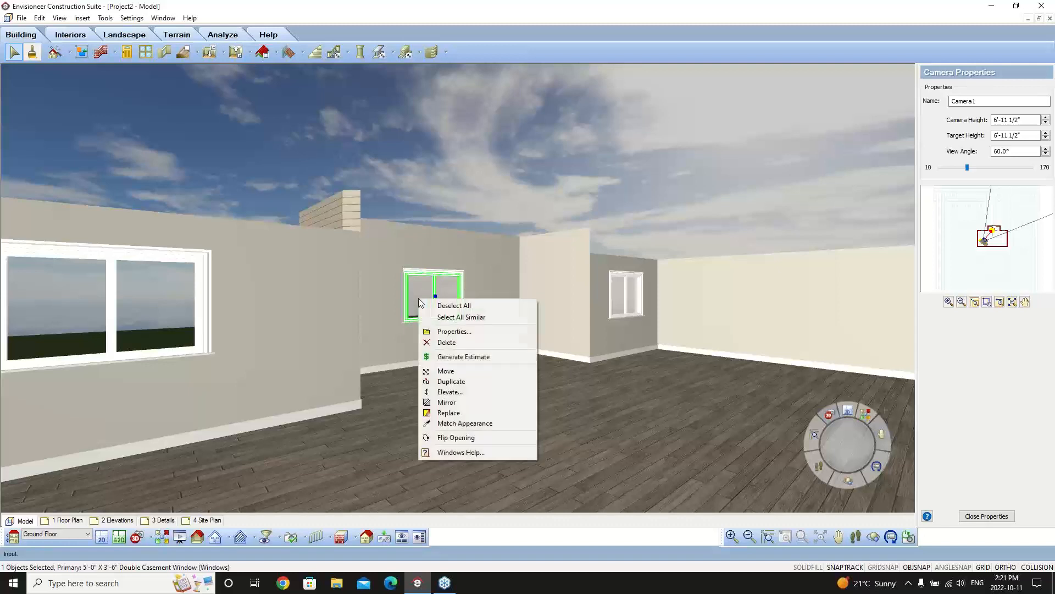
left_click(447, 391)
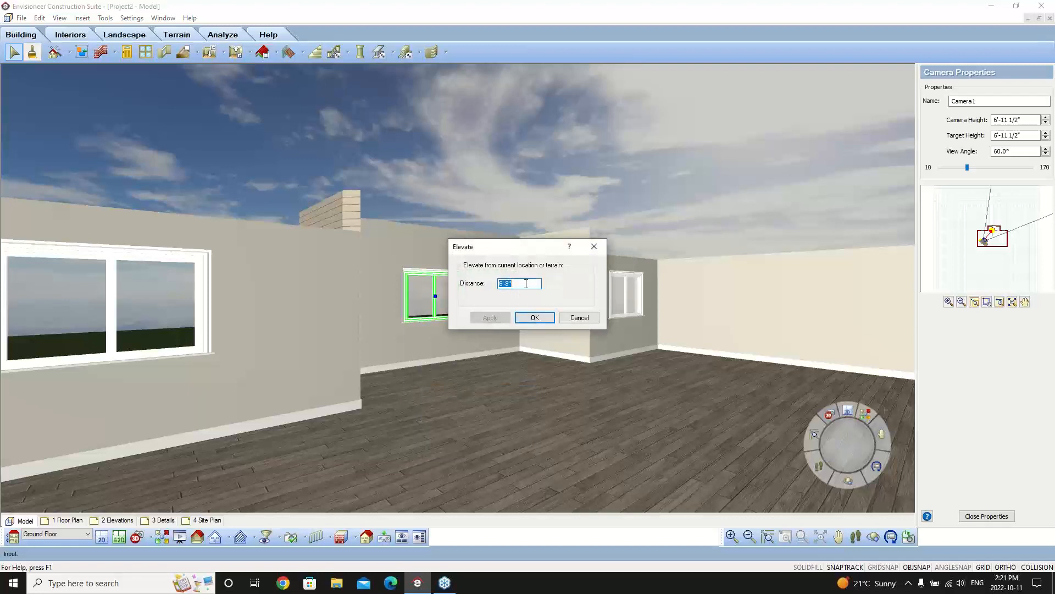
type("9'")
left_click(486, 318)
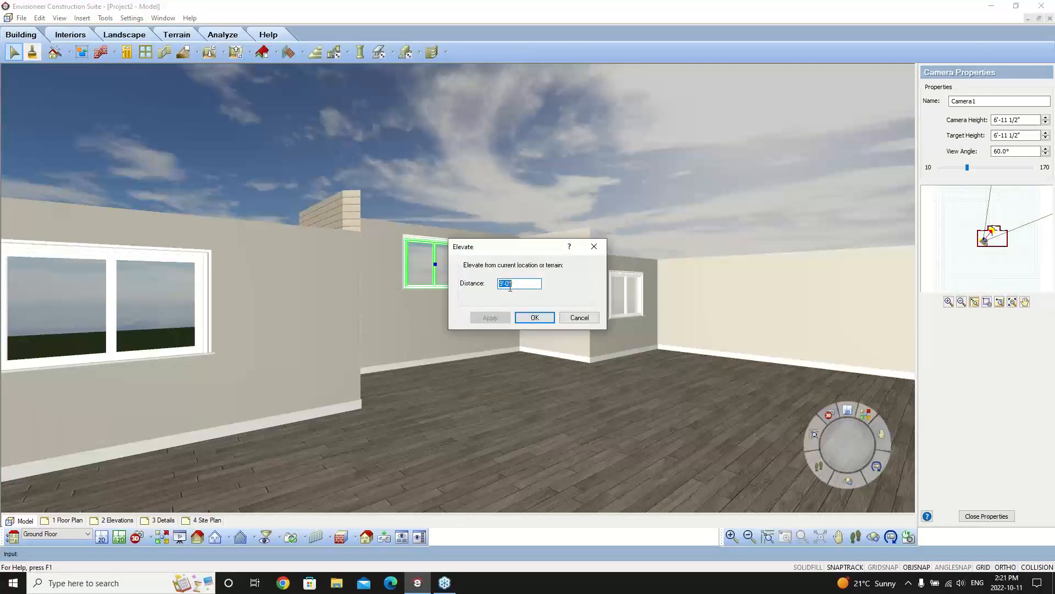
left_click(574, 319)
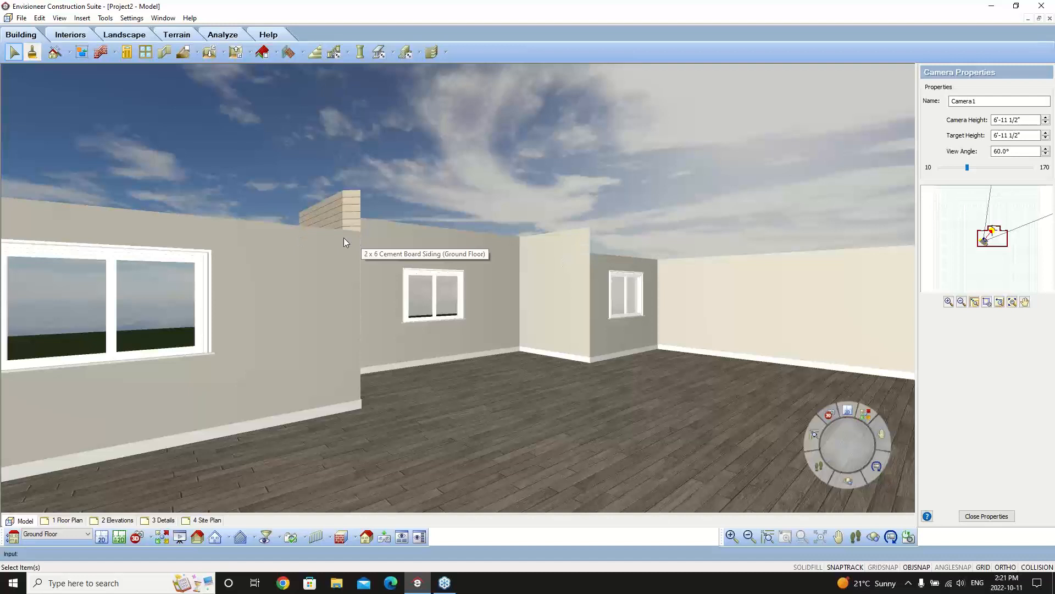
Step: Start a building location calculated from the existing Ground Floor, with 3/4" sheathing and a 9 1/4" structural depth
left_click(12, 536)
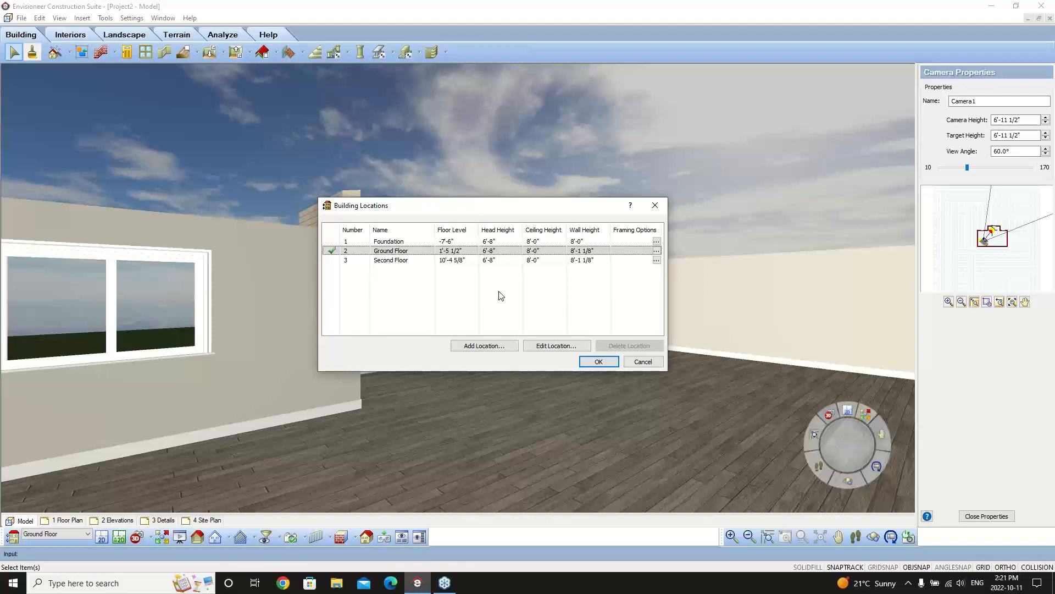
left_click(343, 252)
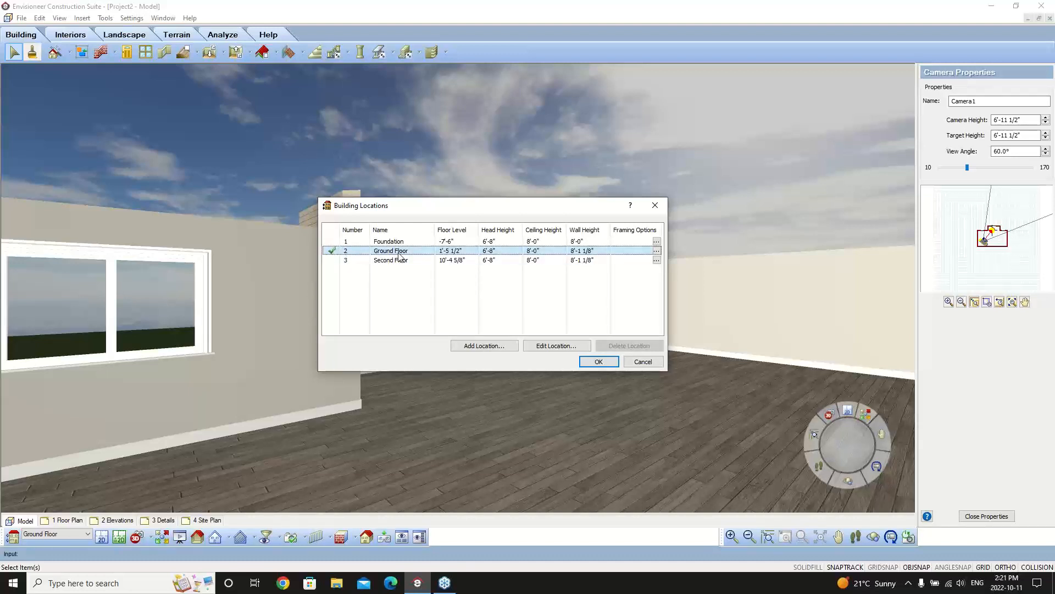
left_click(485, 353)
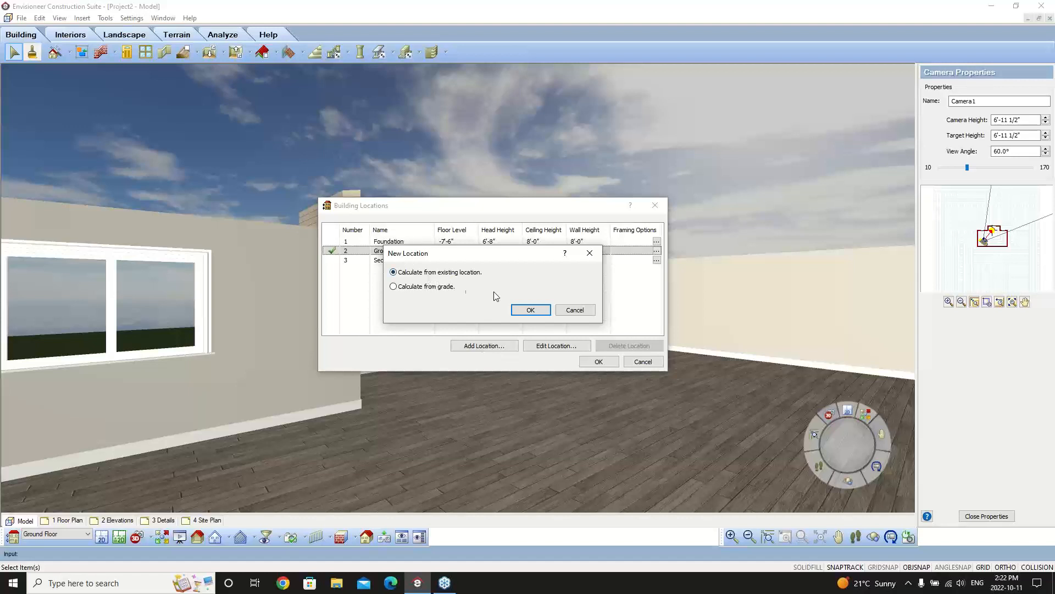
left_click(531, 310)
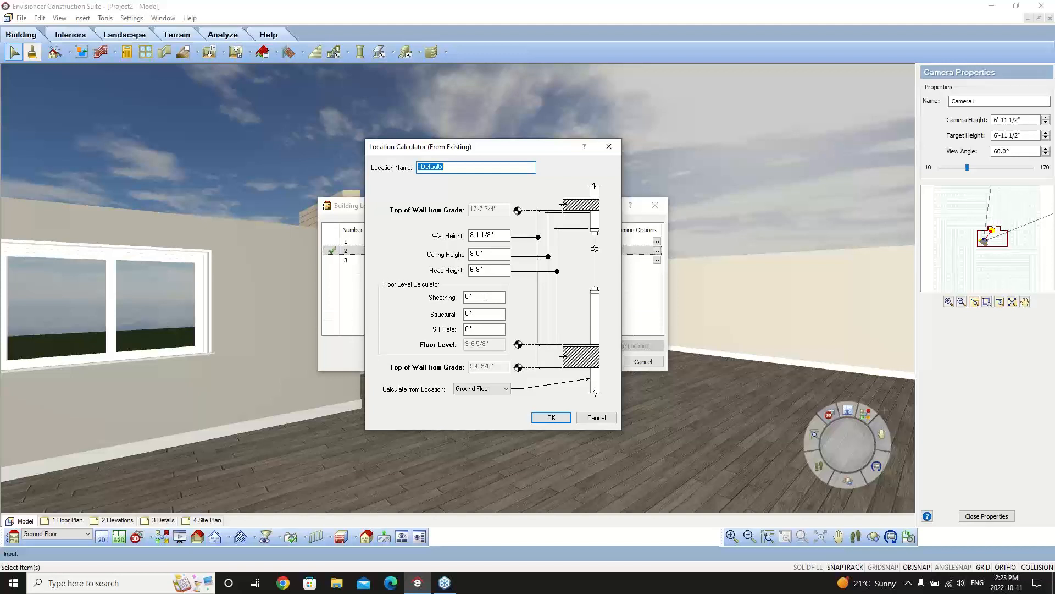
left_click(485, 297)
type("3/4")
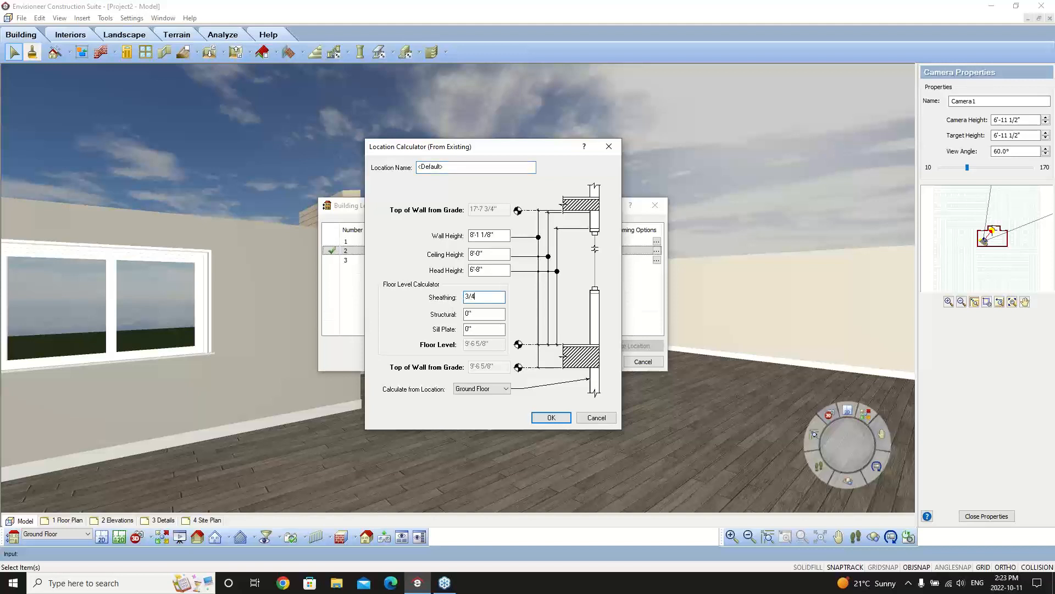
left_click(484, 314)
left_click_drag(484, 316, 430, 317)
type("9.25")
left_click(483, 329)
Step: Name the new location Second Floor 2 and add it to the building locations
left_click_drag(451, 167, 378, 188)
type("Secomd")
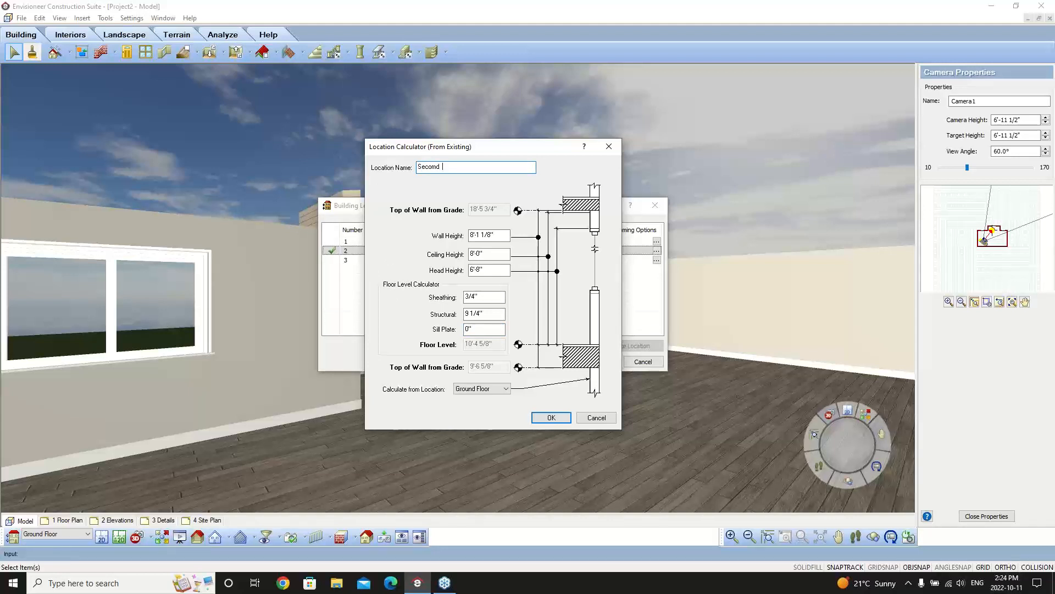
key("BackSpace")
key("BackSpace")
key("BackSpace")
type("nd Floor 2")
left_click(552, 417)
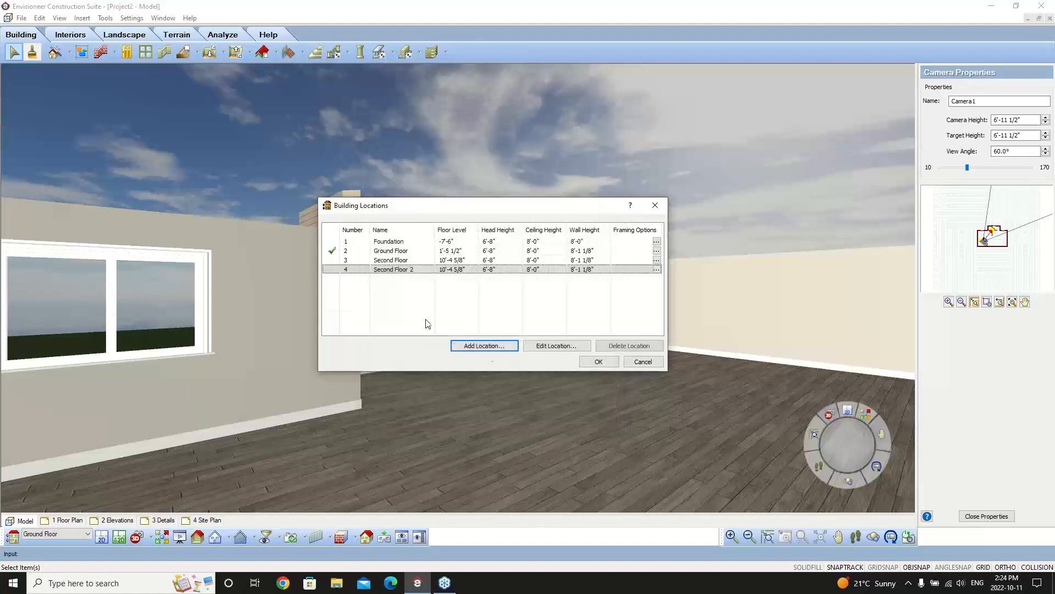
left_click(451, 271)
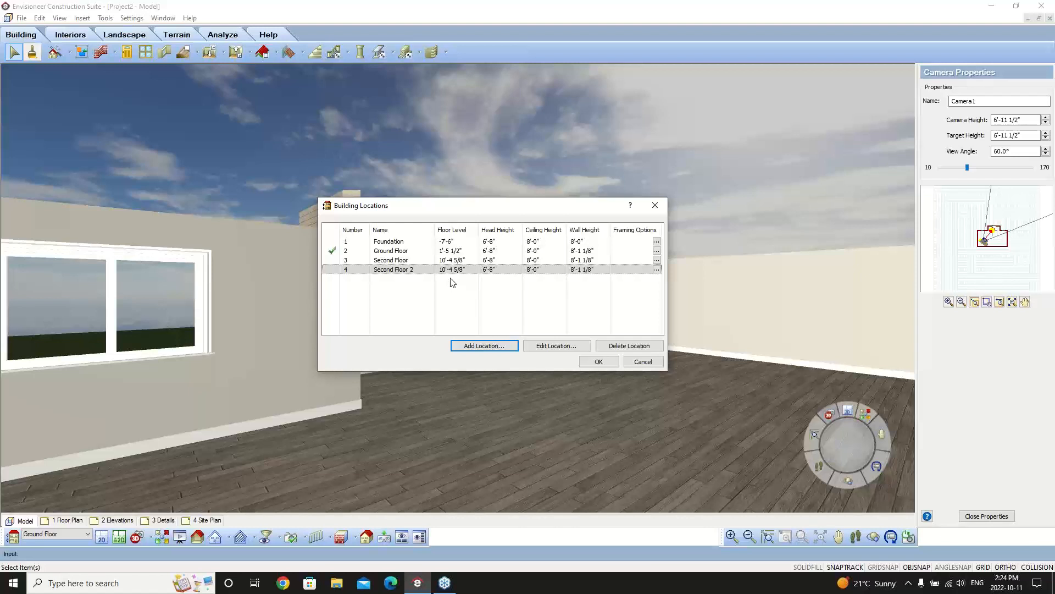
Step: Add a Garage building location calculated from grade, with a floor level of 4"
left_click(486, 346)
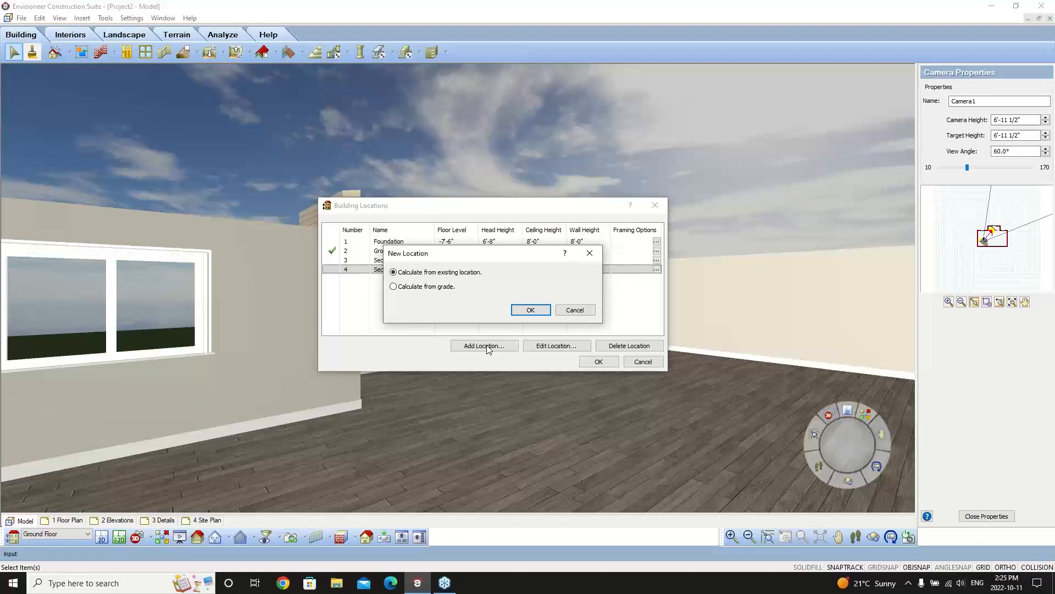
left_click(394, 286)
left_click(527, 311)
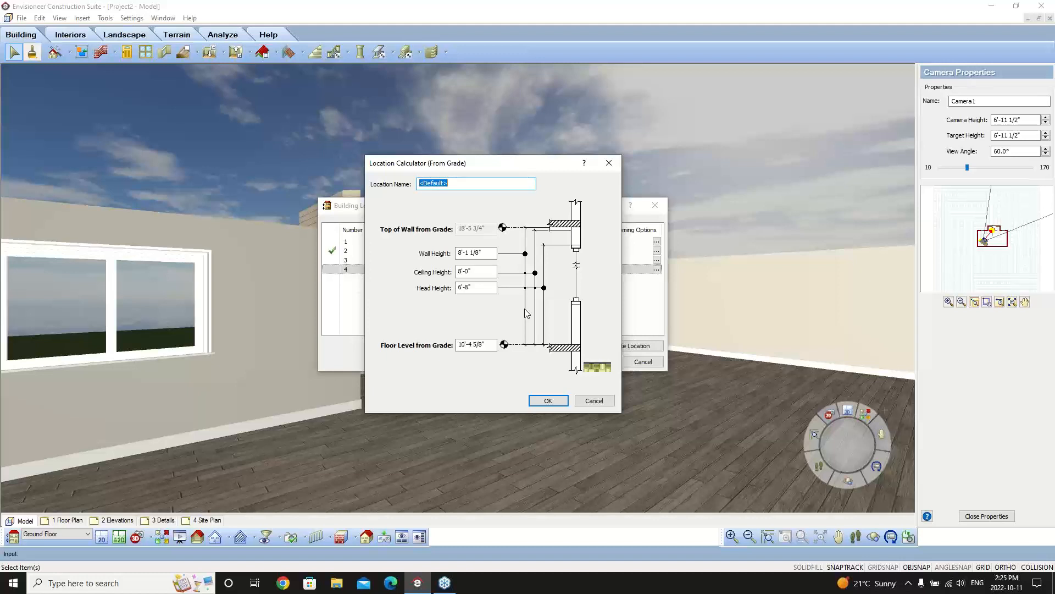
type("Garage")
left_click_drag(486, 344, 421, 355)
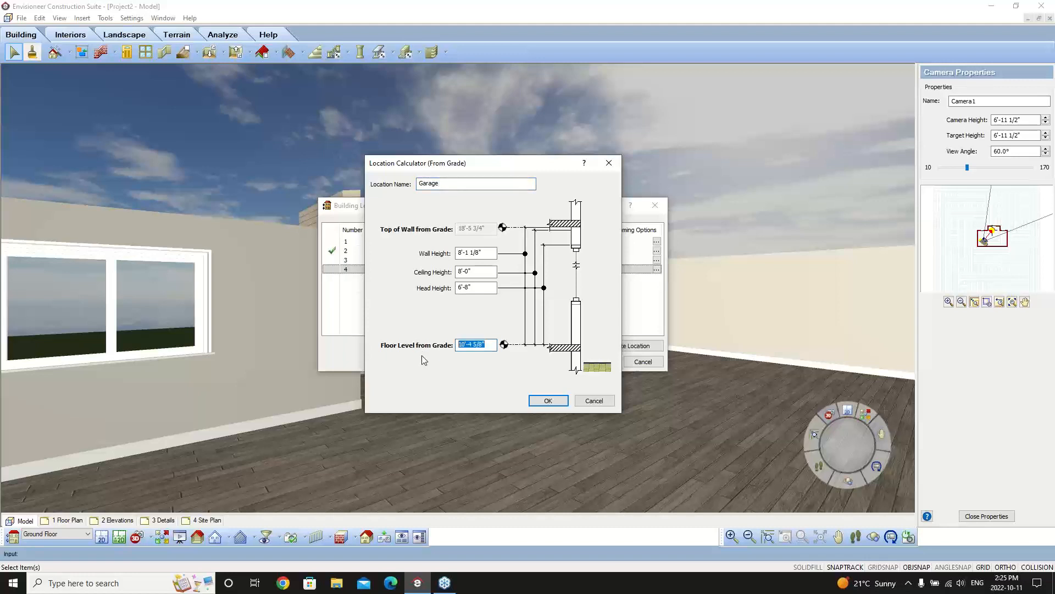
type("4")
left_click(549, 401)
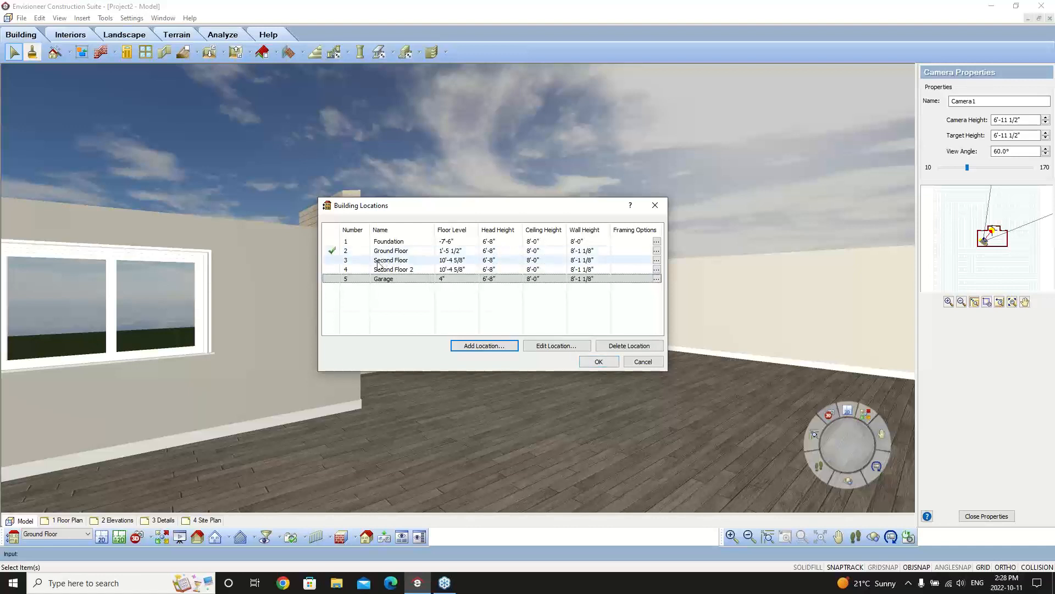
Step: Review the Ground Floor's framing options and accept the building locations
left_click(632, 250)
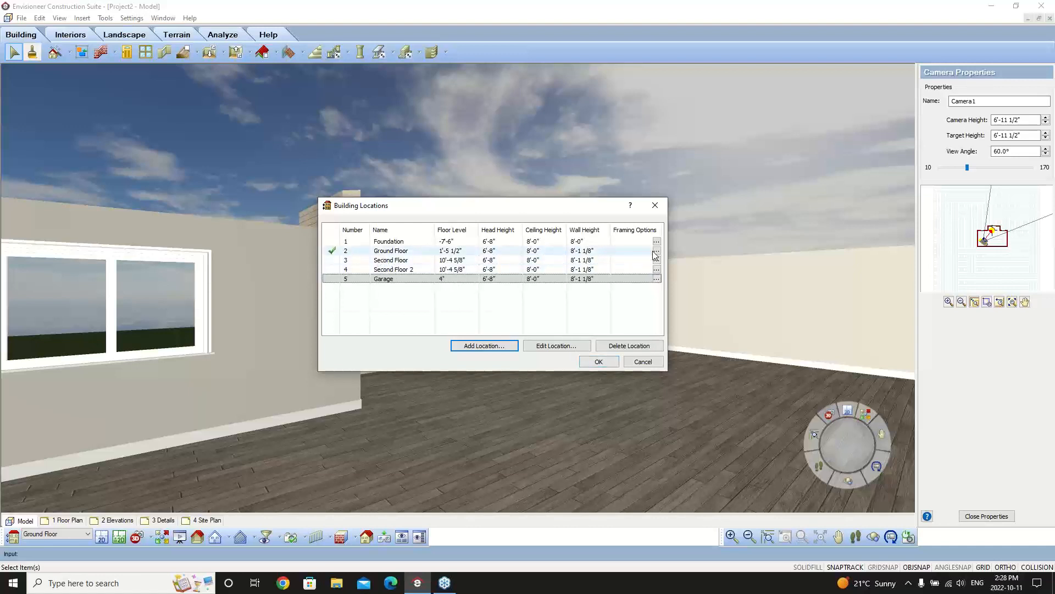
left_click(657, 250)
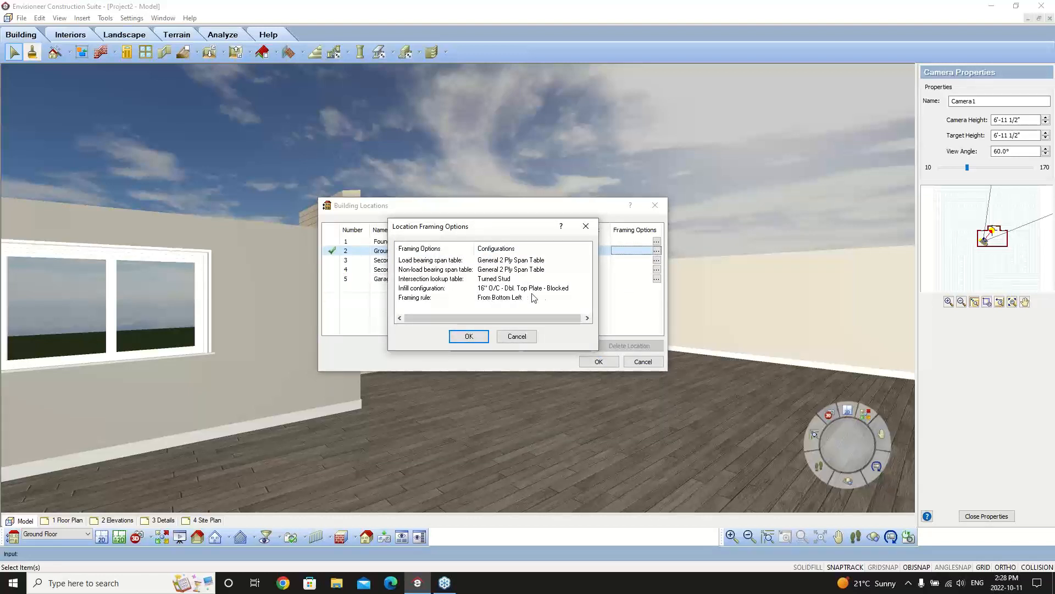
left_click(467, 336)
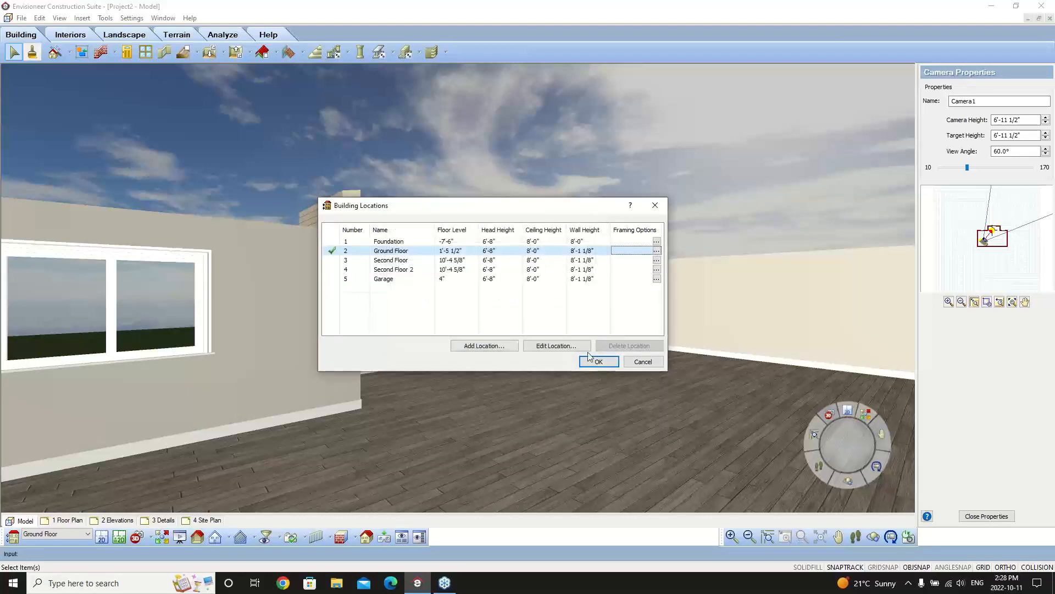
left_click(595, 360)
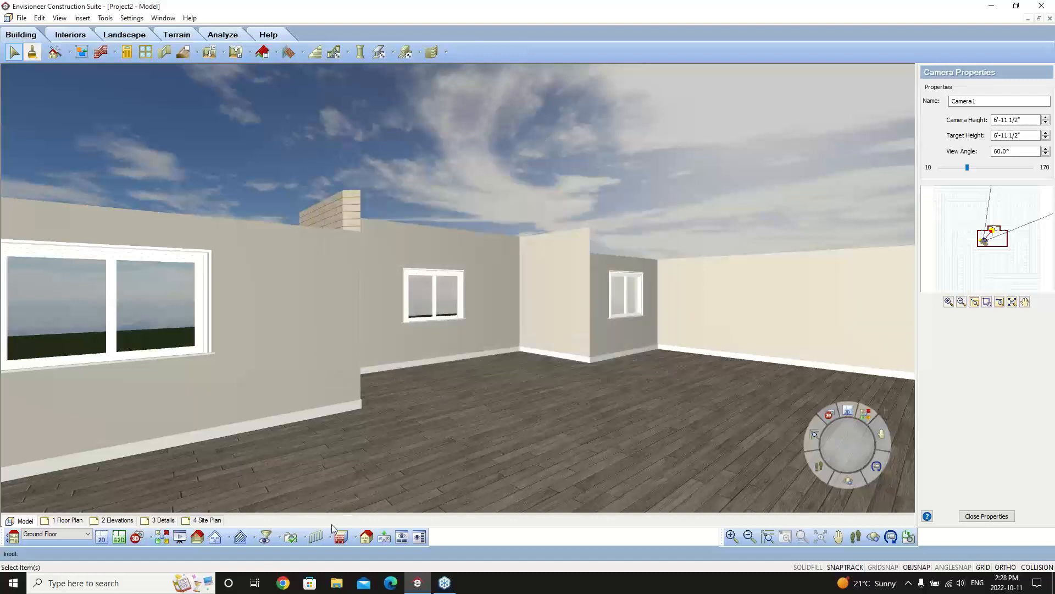
Step: Display the framing and set the Ground Floor location's infill configuration to 16" O/C - Dbl. Top Plate
left_click(317, 537)
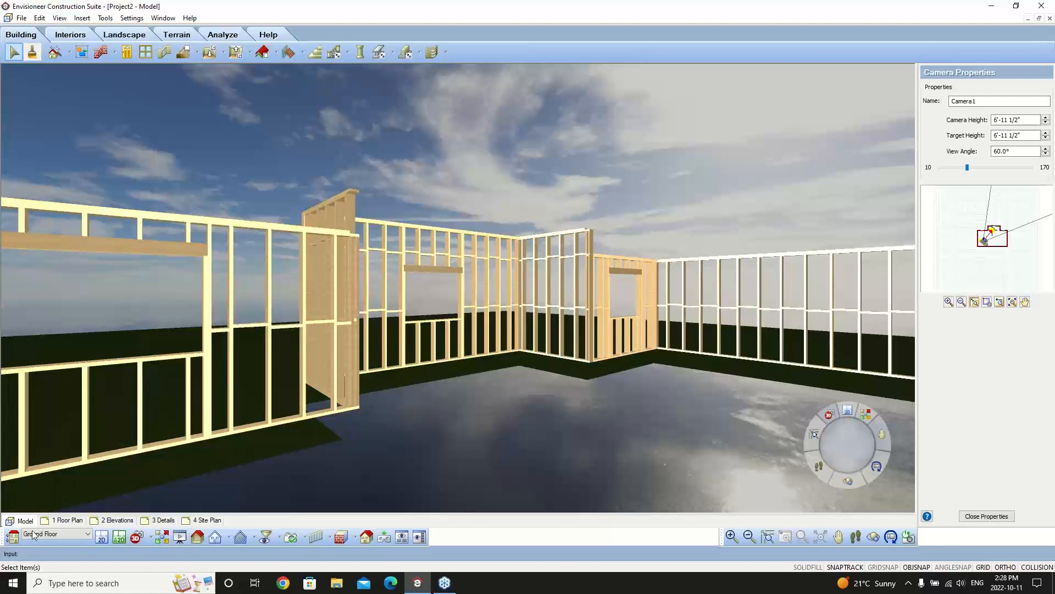
left_click(16, 538)
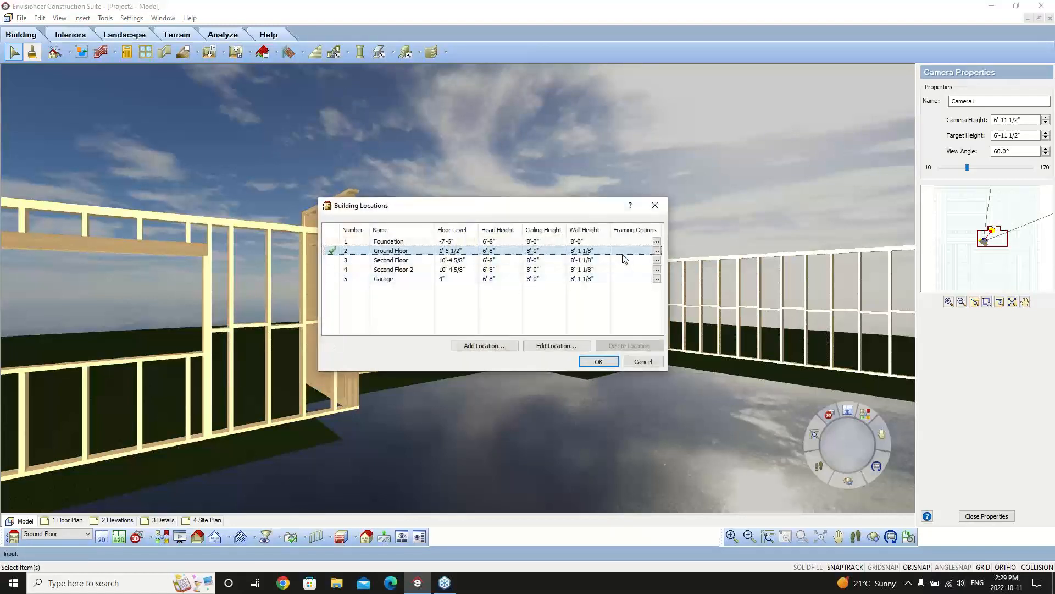
left_click(657, 251)
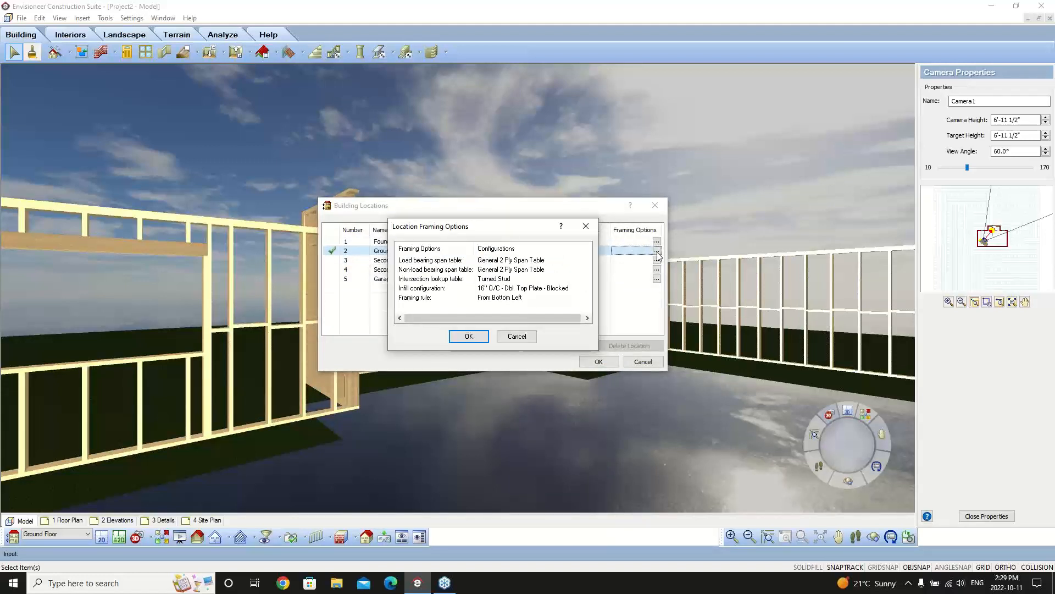
left_click(498, 289)
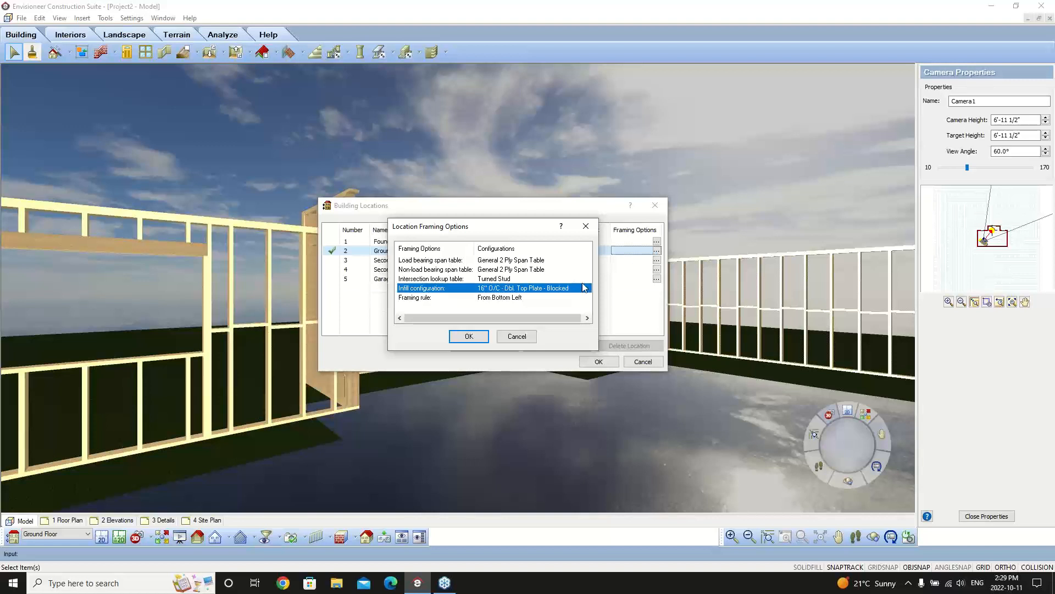
left_click(498, 289)
left_click(484, 290)
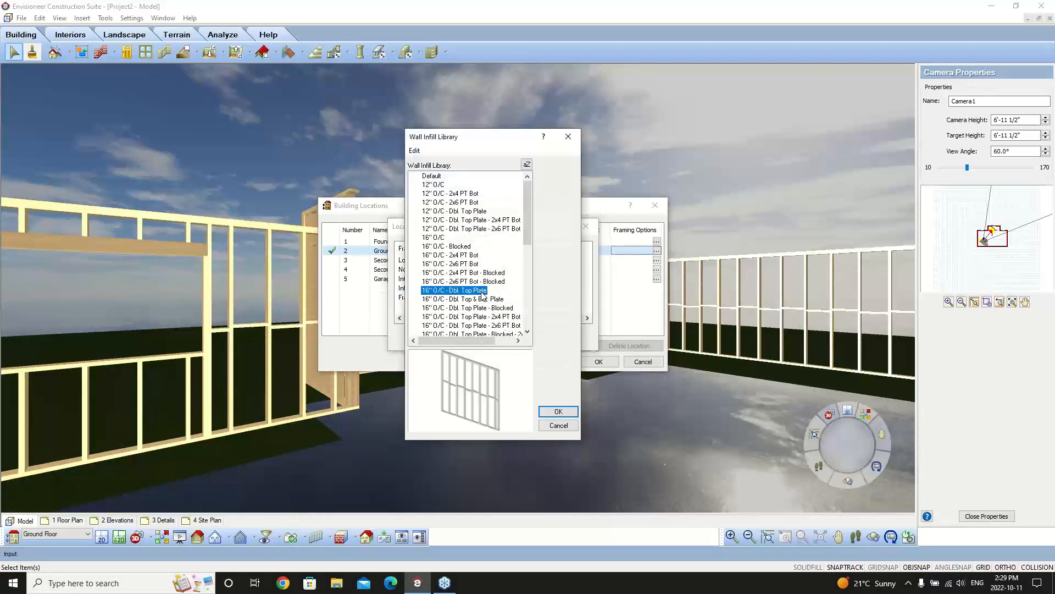
left_click(556, 412)
left_click(468, 337)
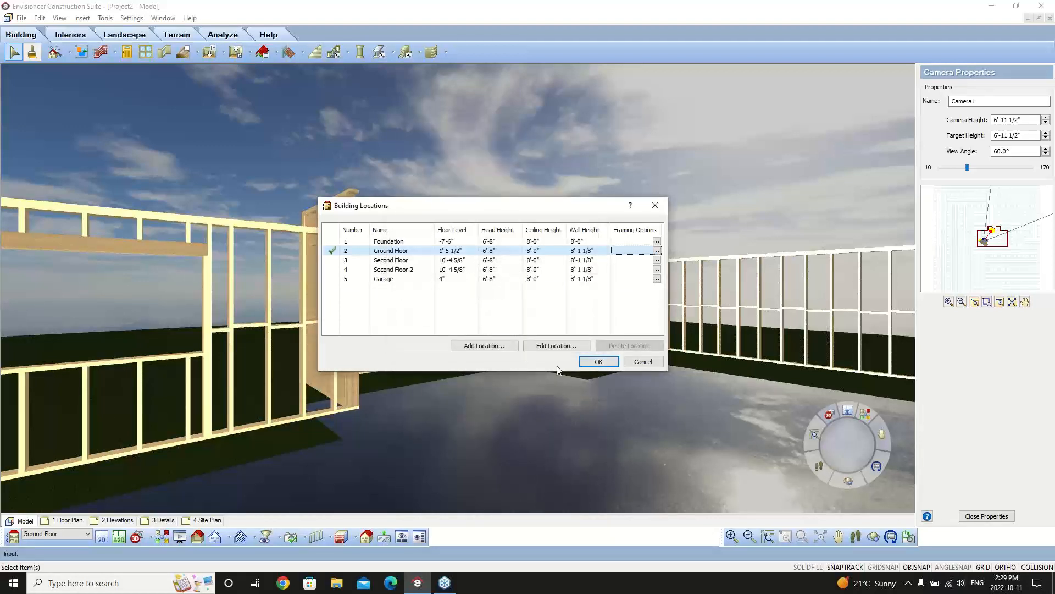
left_click(599, 361)
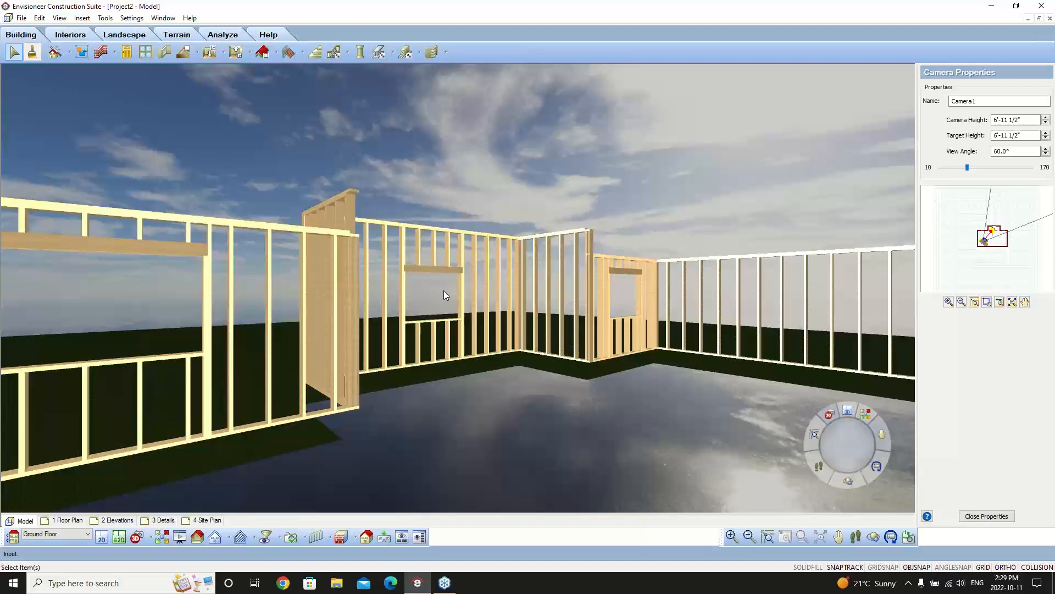
left_click(1048, 36)
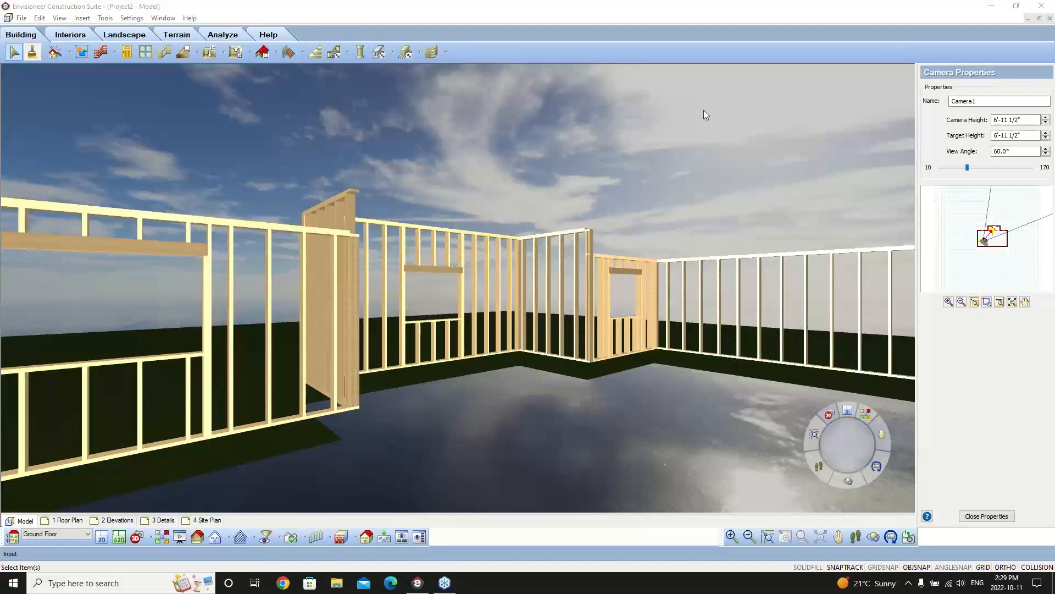
left_click(689, 145)
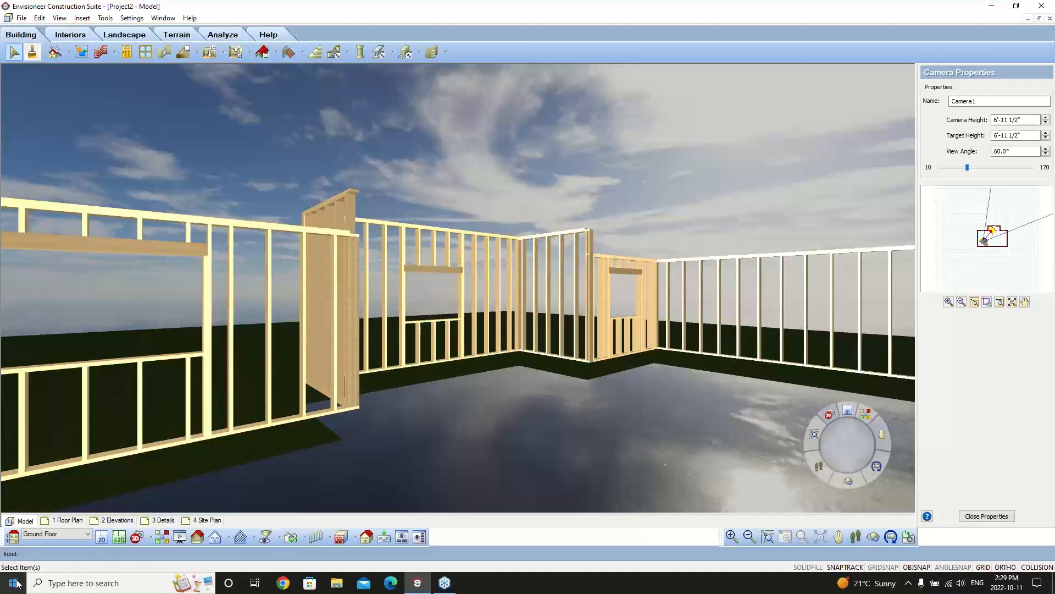
Step: Turn on Framing Mode and assign the custom infill configuration 16" O/C - Dbl. Top Plate - Blocked to the bump-out's three walls
left_click(328, 537)
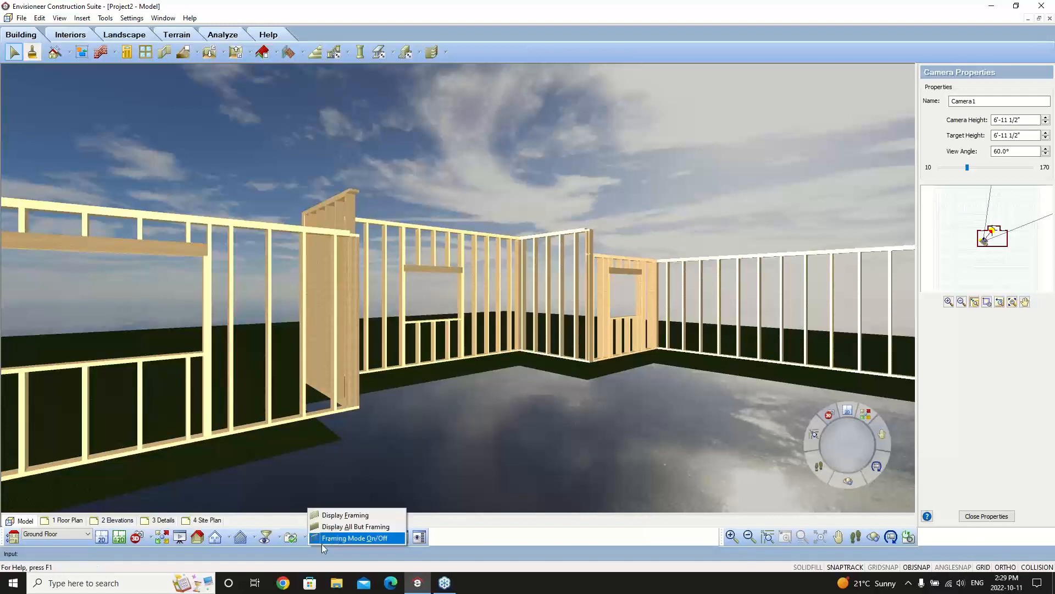
left_click(328, 539)
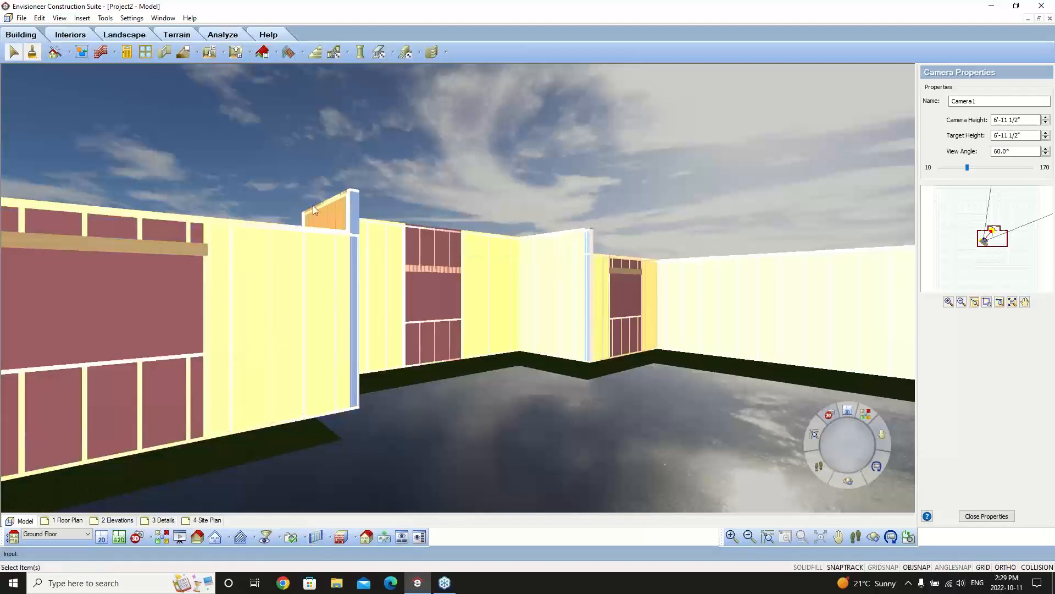
left_click(389, 252)
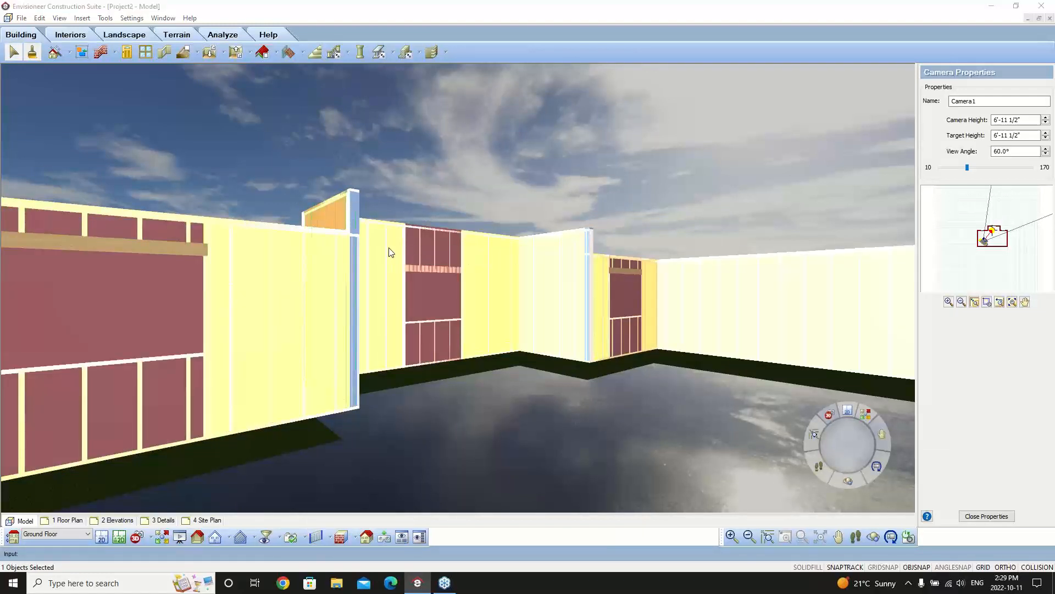
left_click(500, 271, "shift")
left_click(536, 265, "shift")
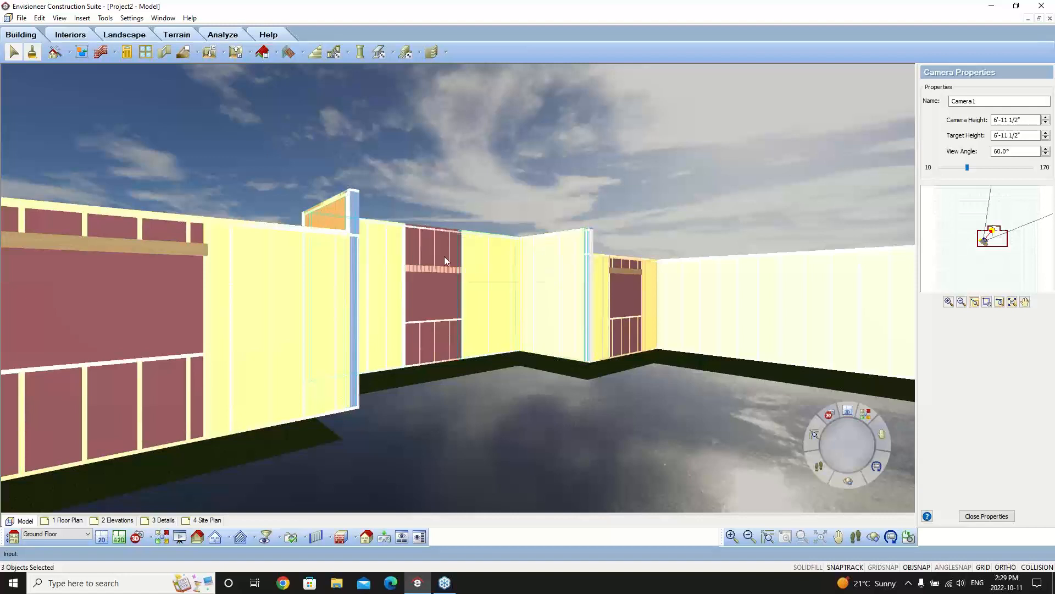
right_click(542, 255)
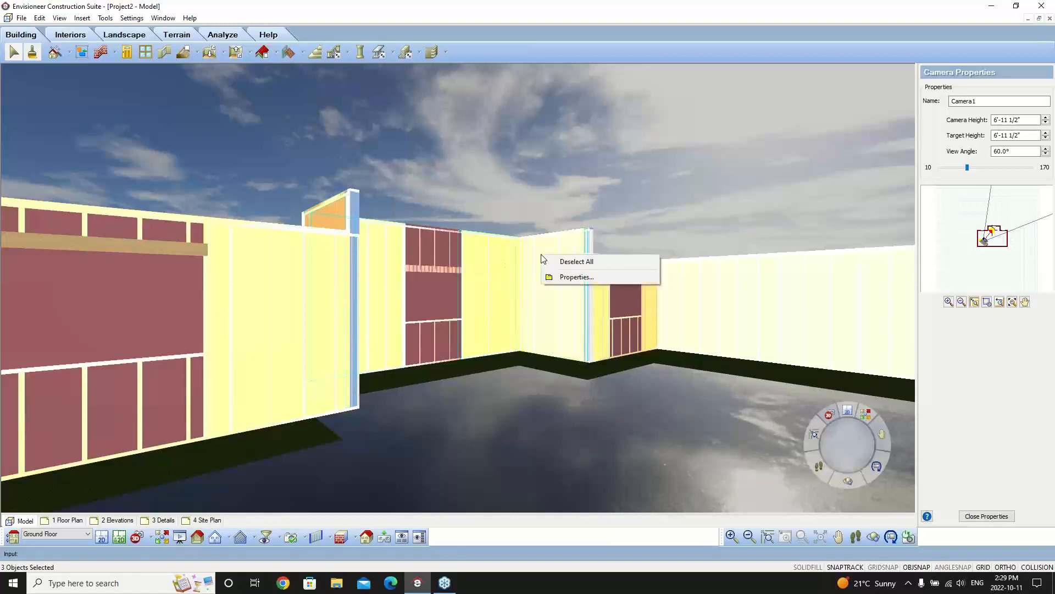
left_click(572, 277)
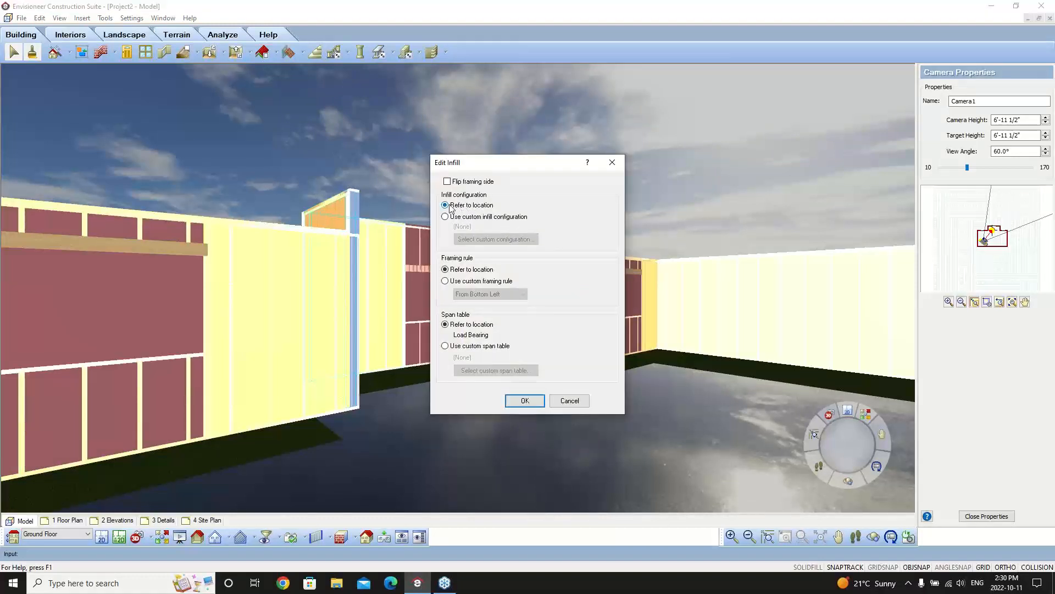
left_click(445, 217)
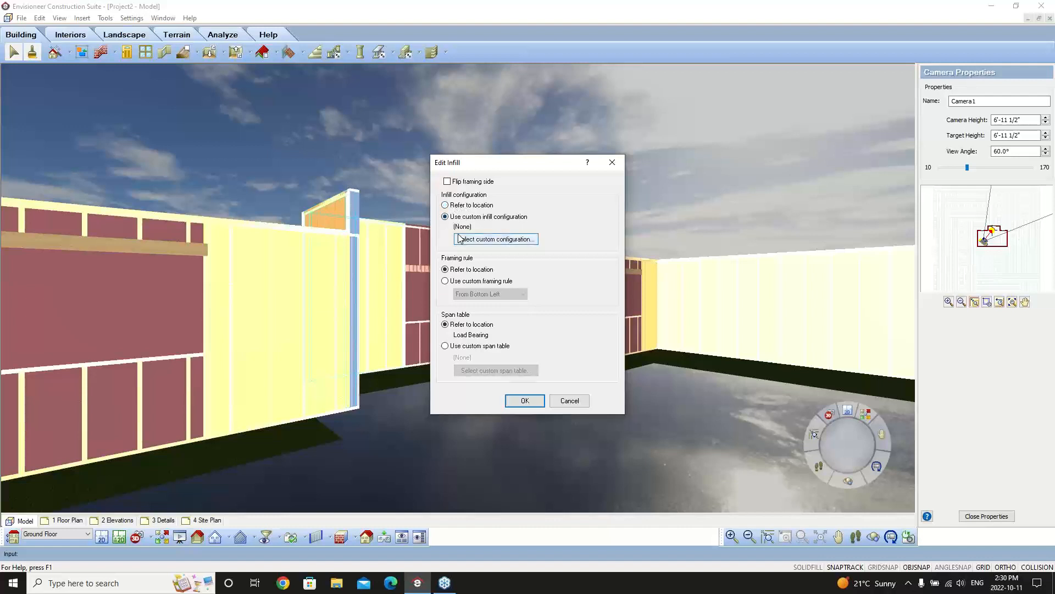
left_click(497, 243)
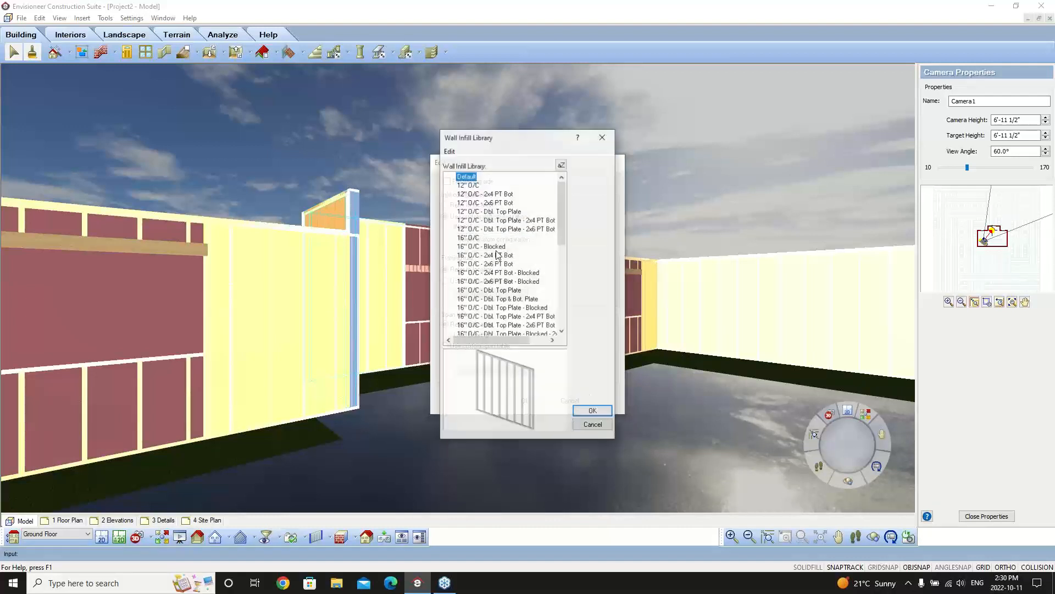
left_click(530, 308)
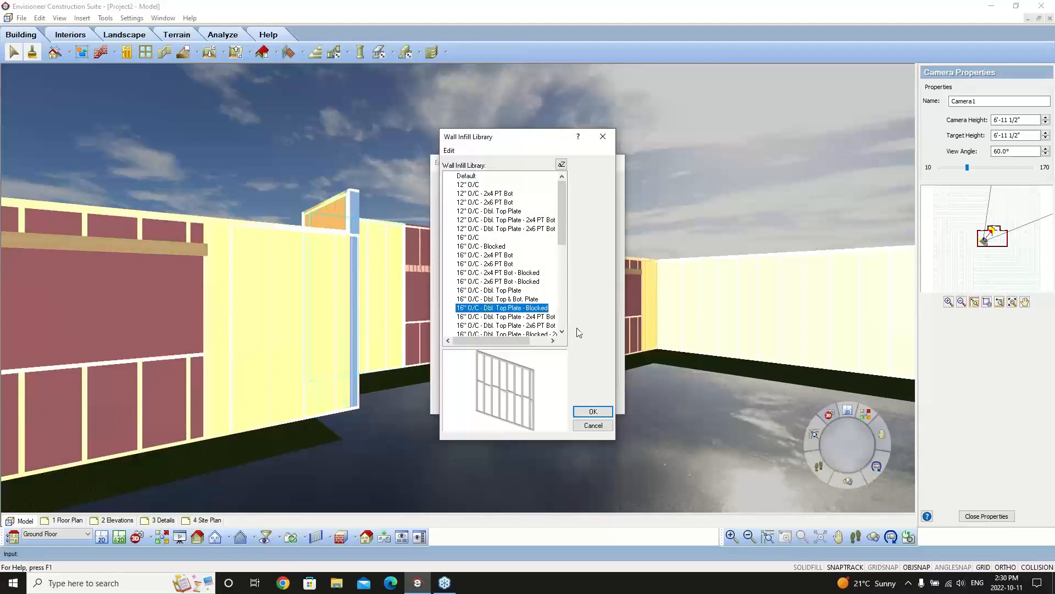
left_click(593, 411)
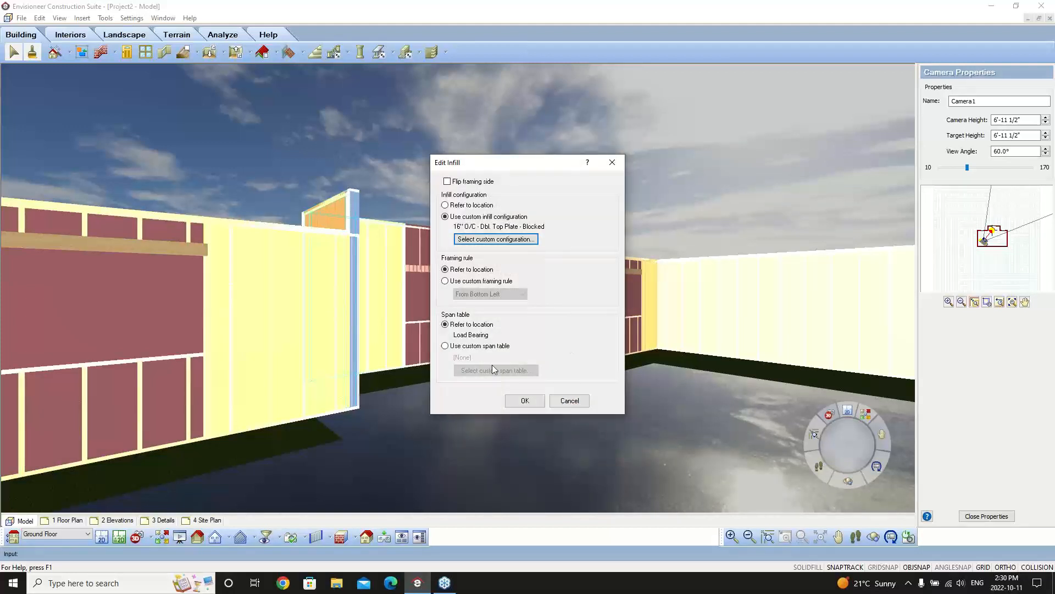
left_click(525, 400)
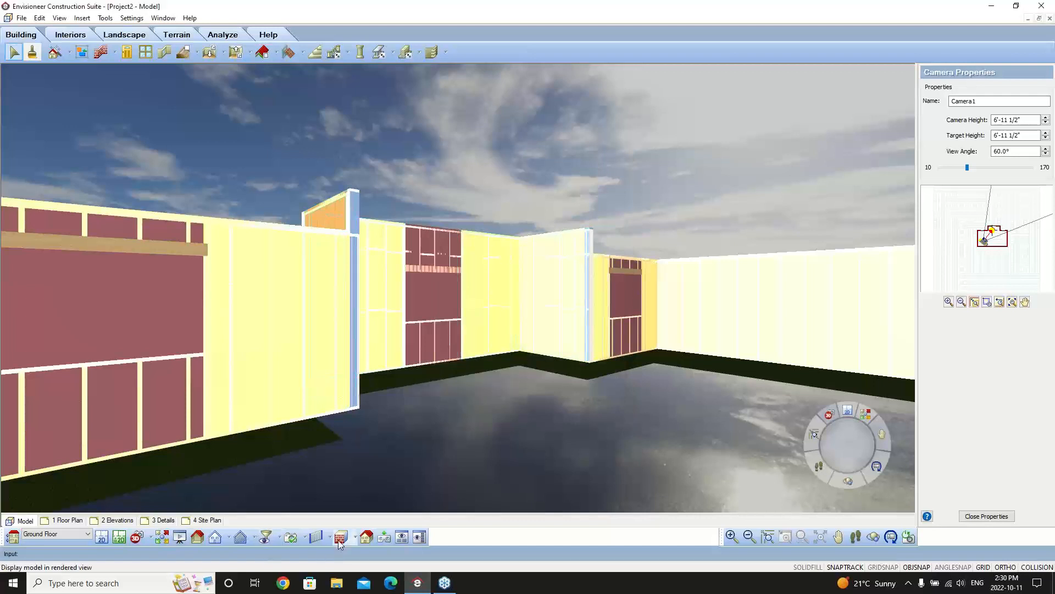
Step: Turn off Framing Mode and display only the framing to examine the bump-out walls
left_click(314, 538)
left_click(315, 540)
left_click(315, 539)
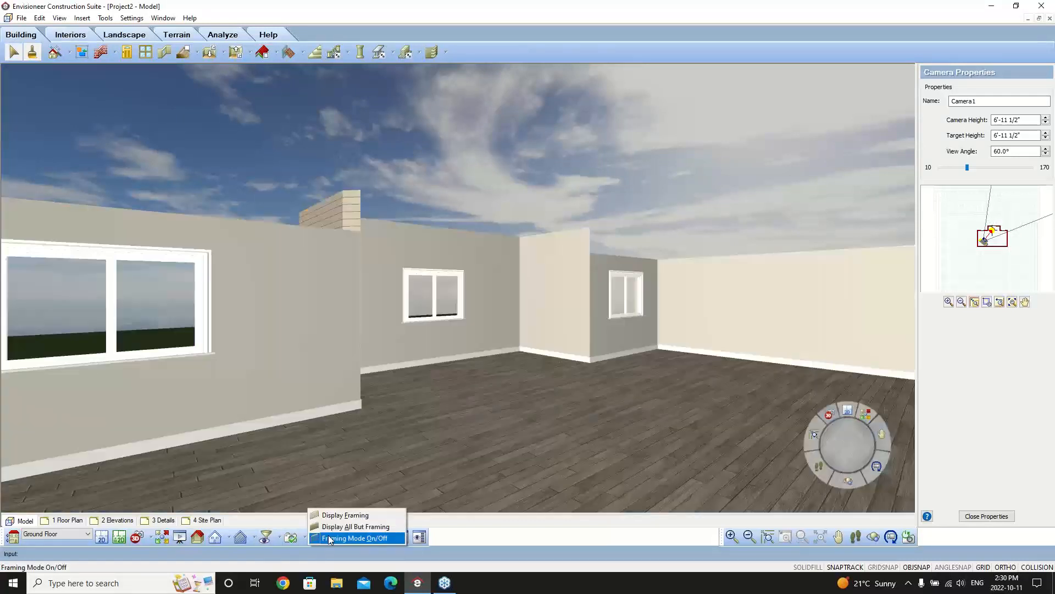
left_click(317, 515)
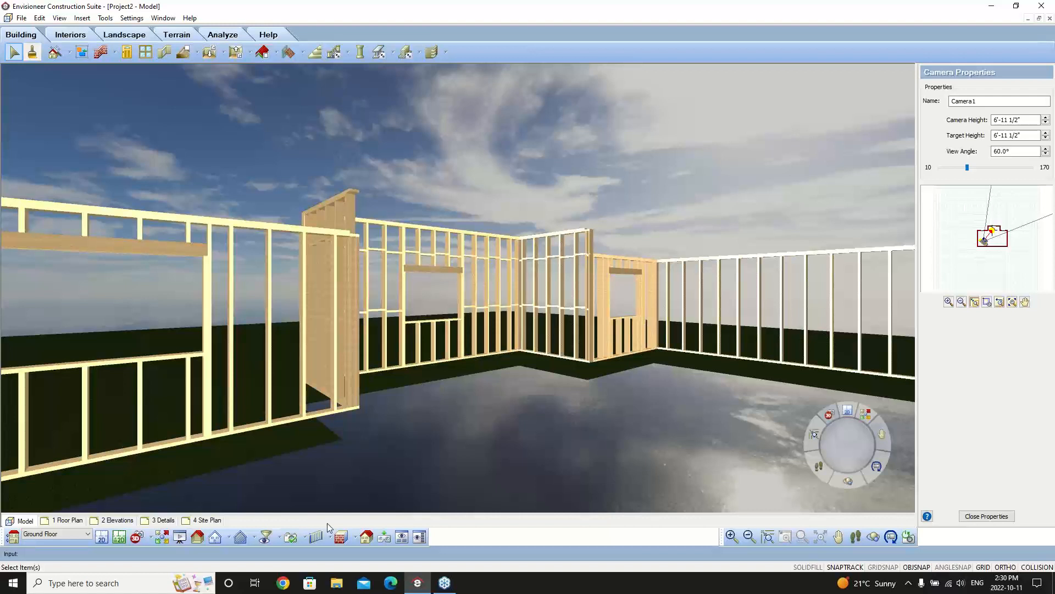
Step: Return to Framing Mode and give the bump-out window's opening the custom head sill jamb configuration 2 Ply 2x10 Header
left_click(316, 537)
left_click(319, 542)
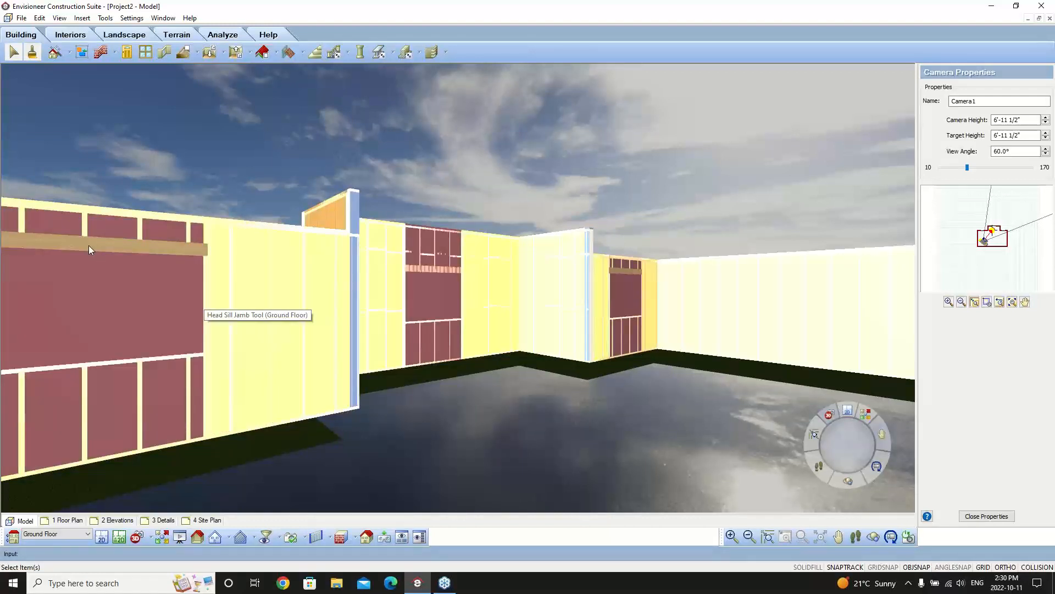
left_click(428, 286)
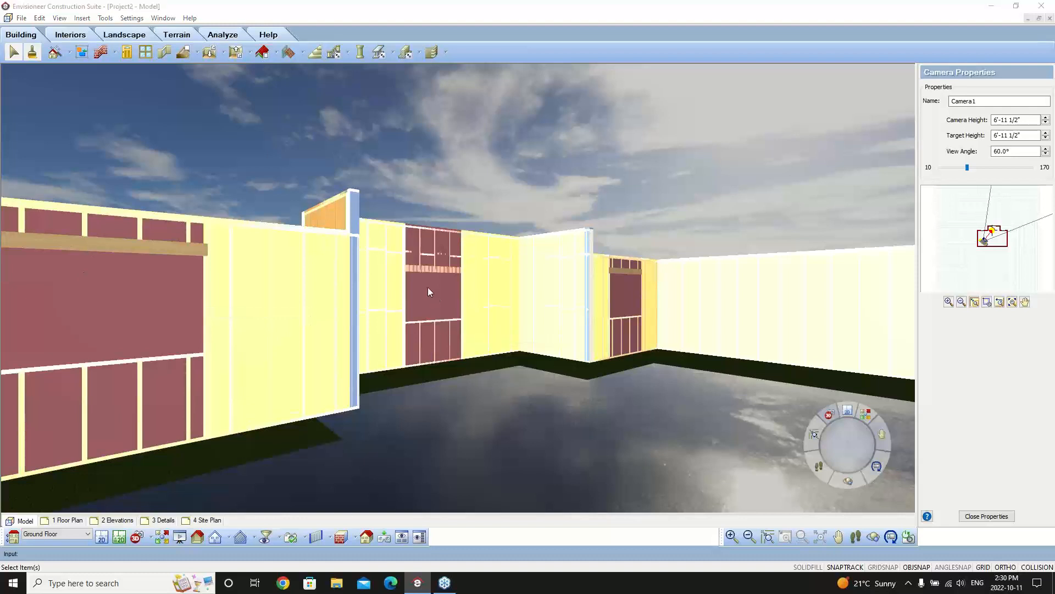
left_click(467, 276)
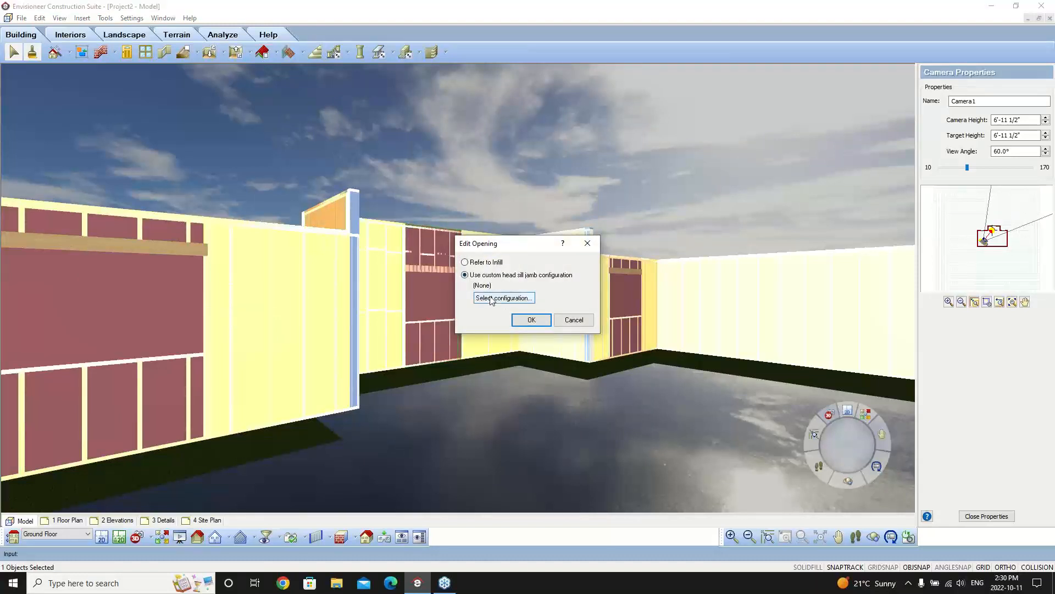
left_click(491, 299)
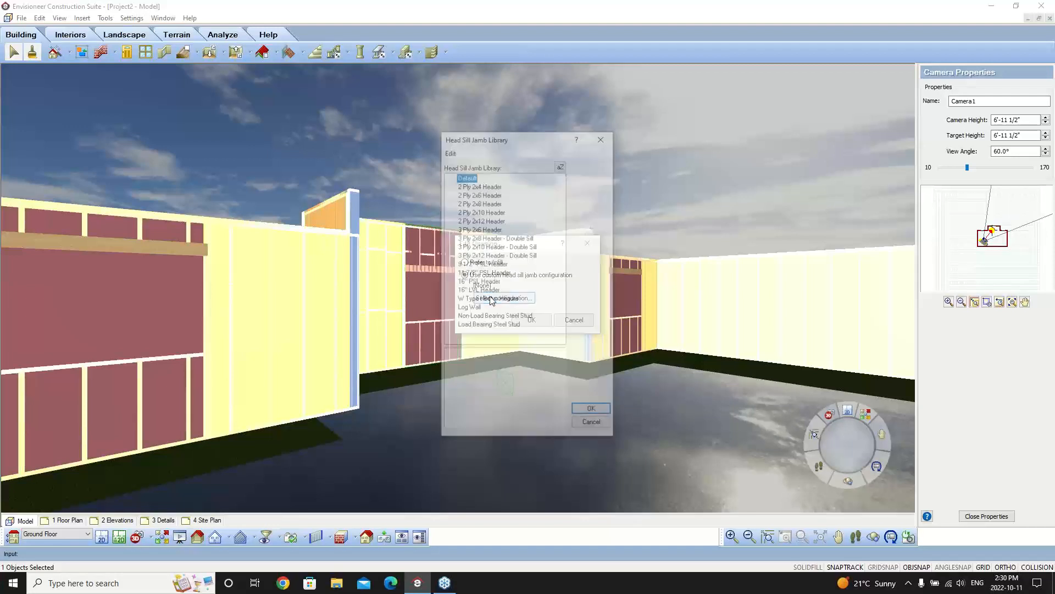
left_click(491, 212)
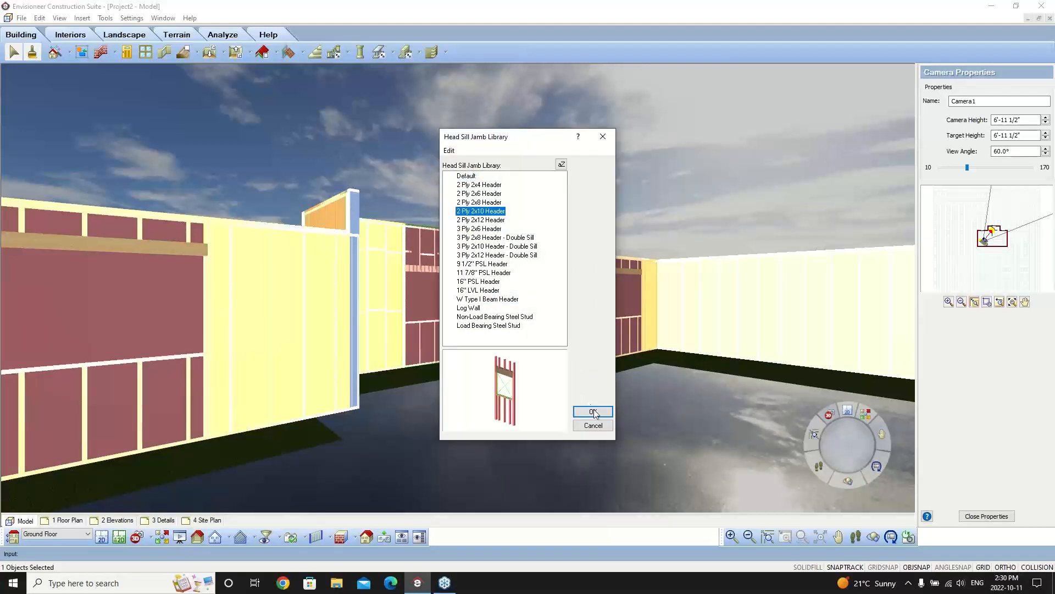
left_click(593, 411)
left_click(541, 320)
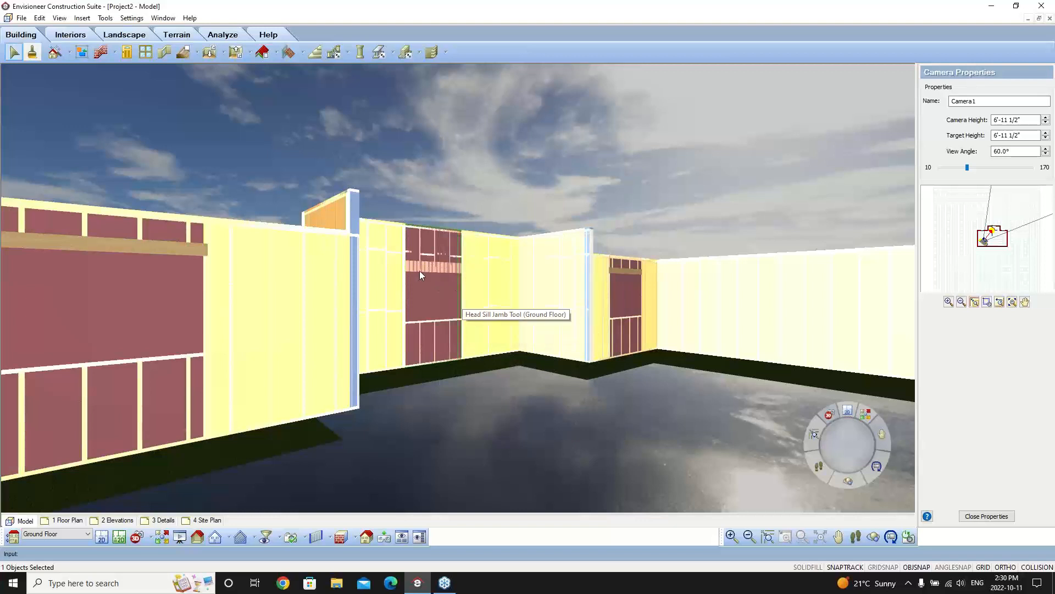
Step: Leave Framing Mode and show only the framing, rendered with outlined edges, to examine the window header
left_click(329, 538)
left_click(324, 540)
left_click(330, 537)
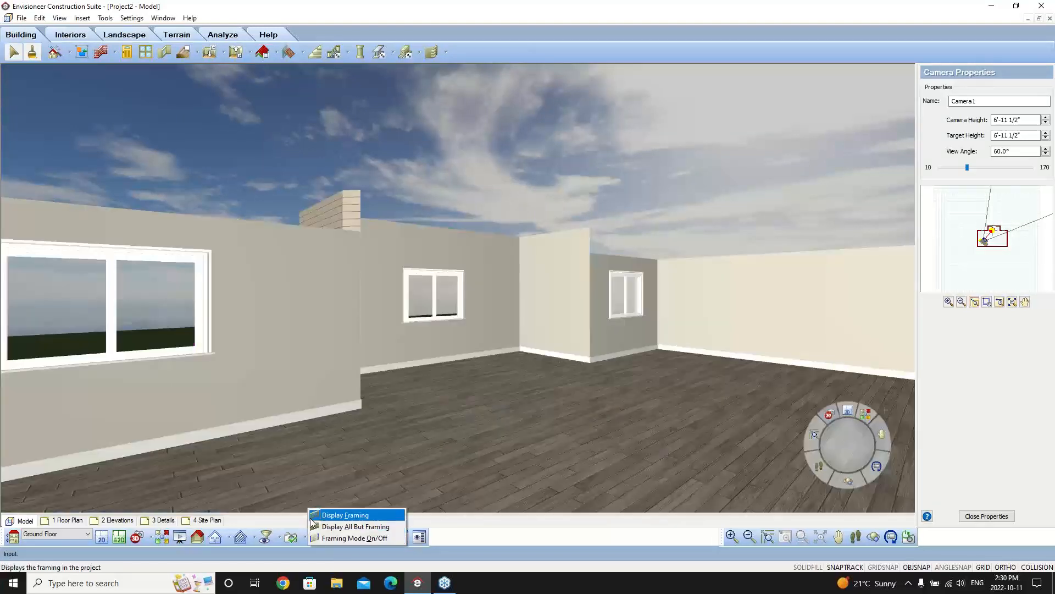
left_click(313, 515)
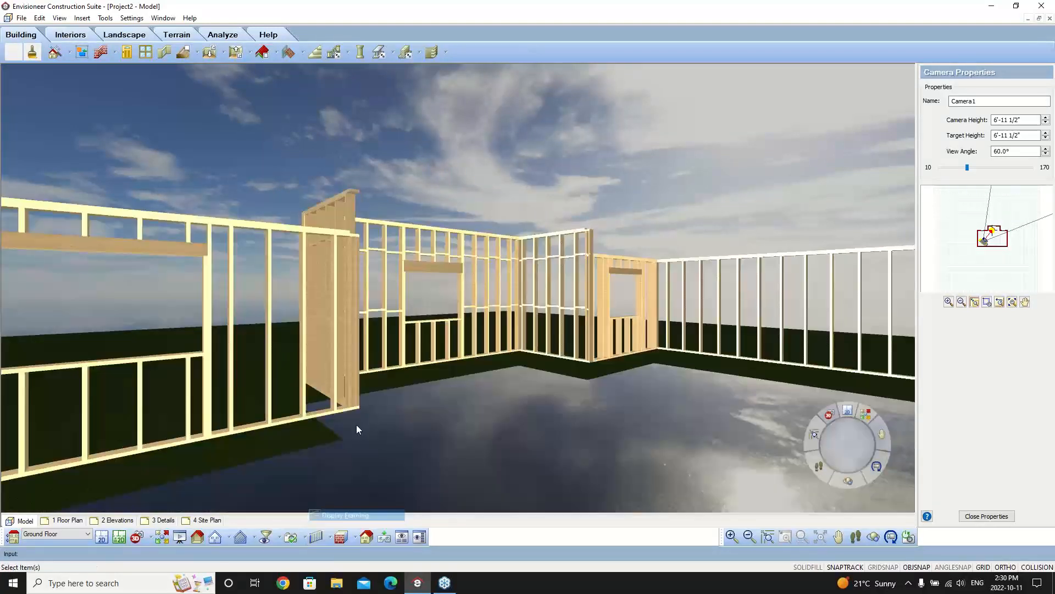
left_click(352, 539)
left_click(366, 521)
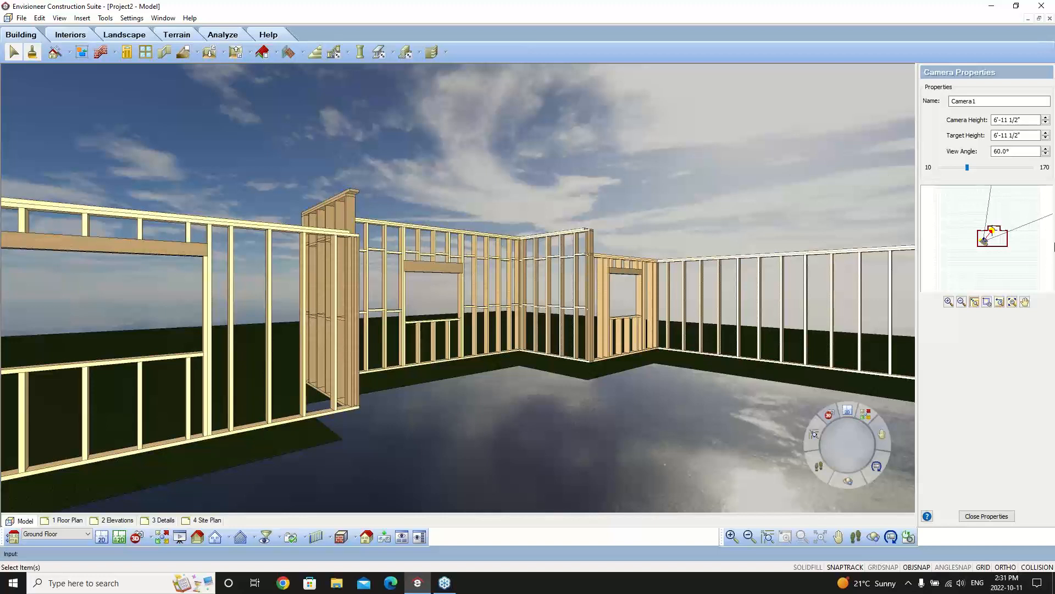
left_click(1047, 175)
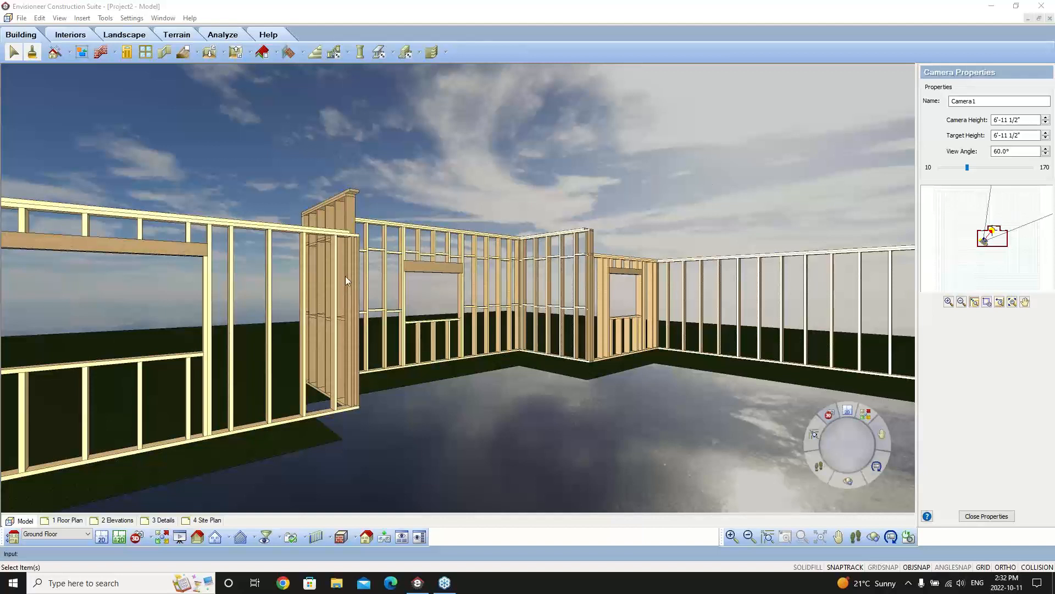
Step: Switch to the 2D plan of the Ground Floor and display all elements except the framing
left_click(102, 538)
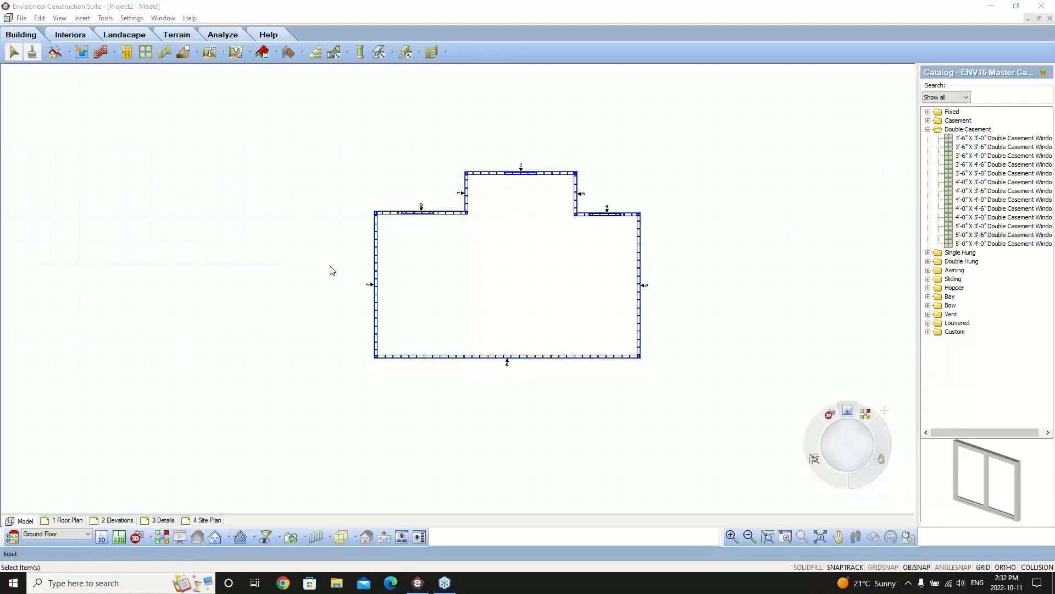
left_click(329, 539)
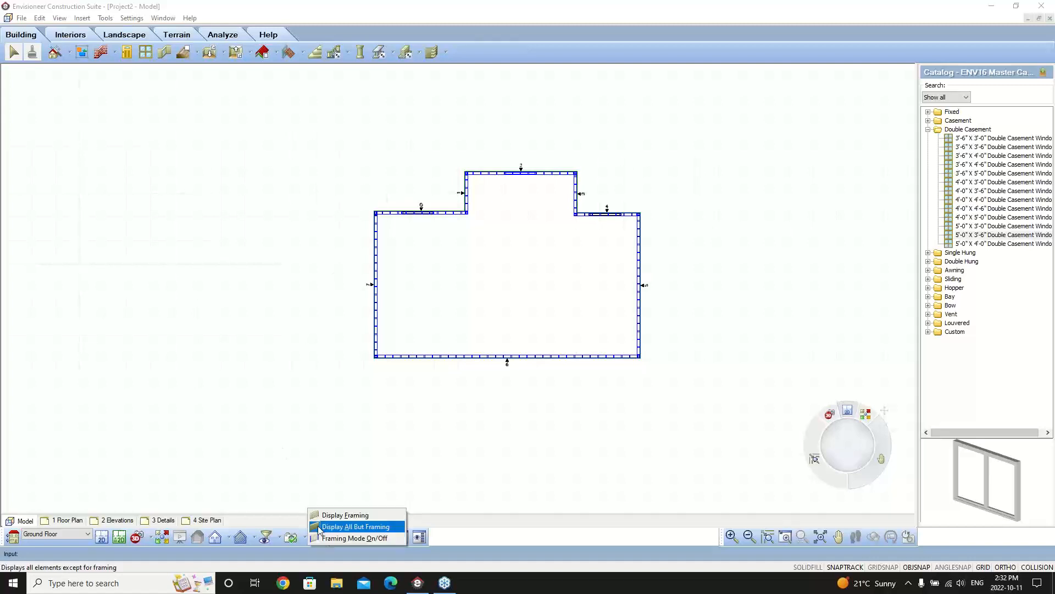
left_click(321, 527)
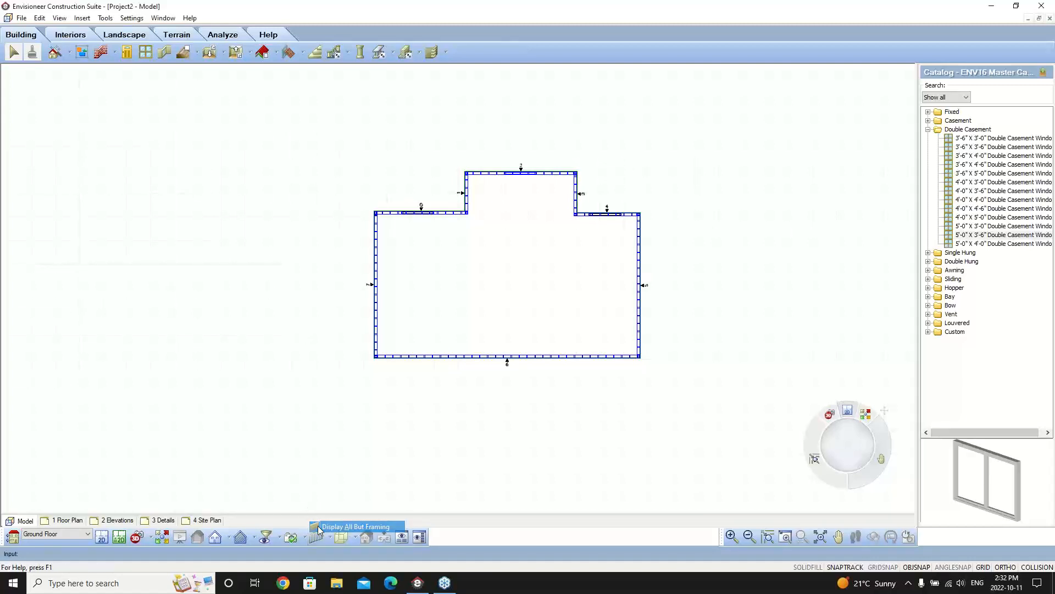
Step: Move the long lower exterior wall outward so the right side of the plan is about 30'-6" deep
left_click(442, 214)
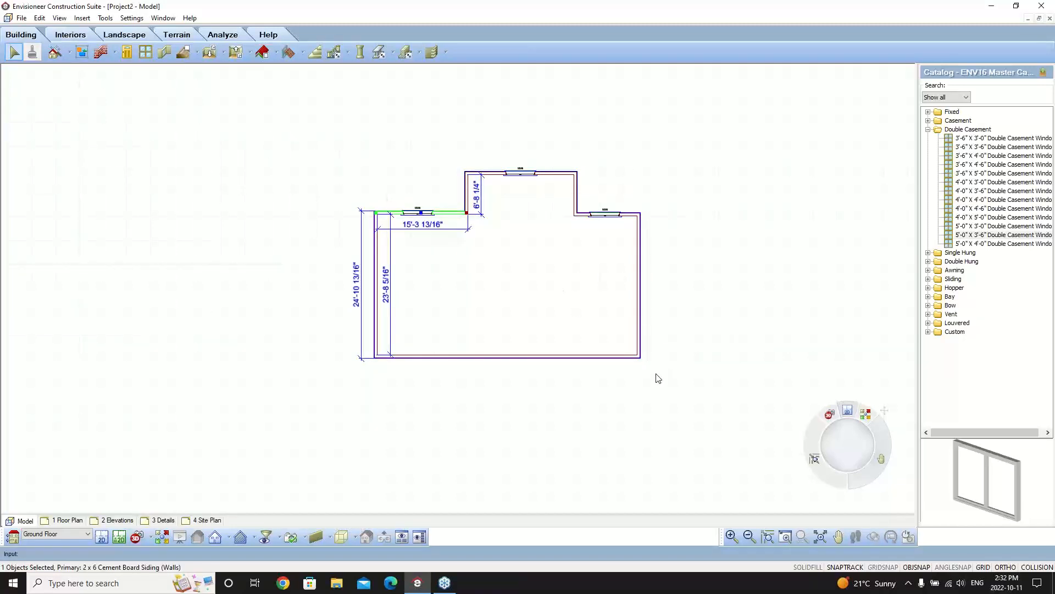
left_click(632, 216)
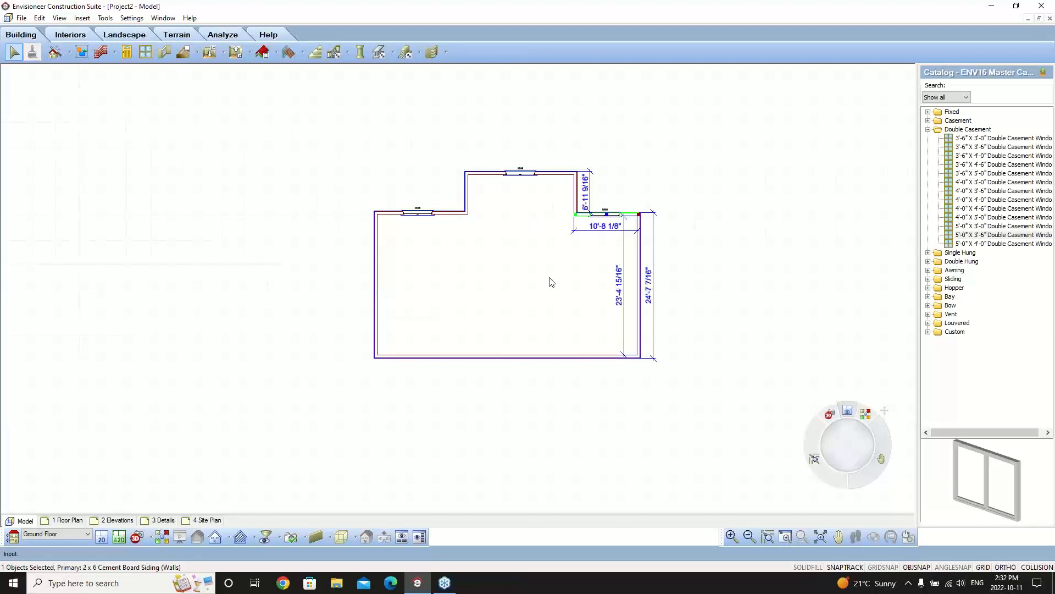
left_click(498, 356)
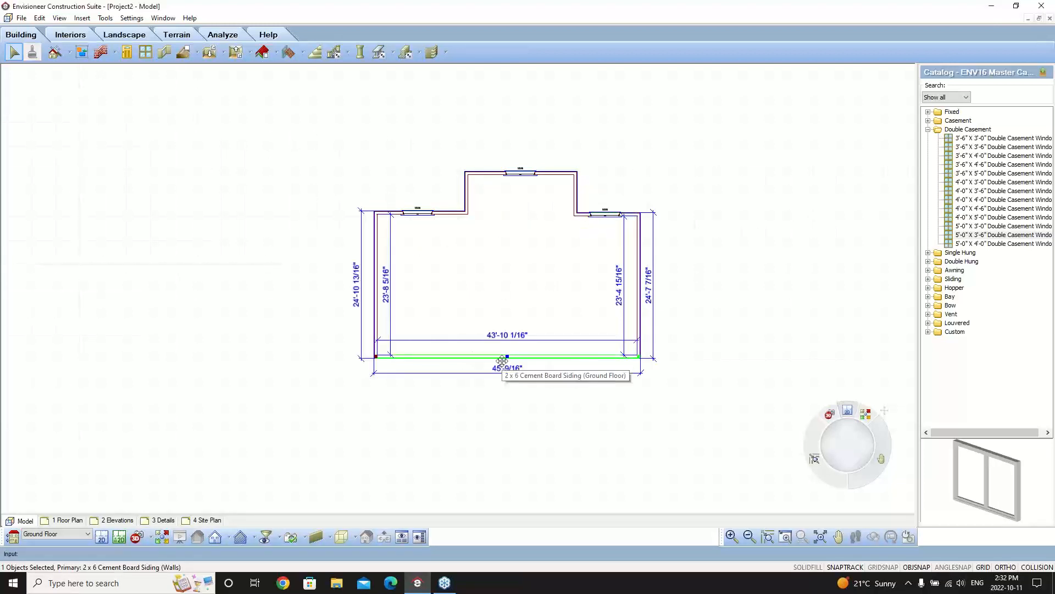
left_click_drag(505, 356, 506, 391)
left_click(701, 325)
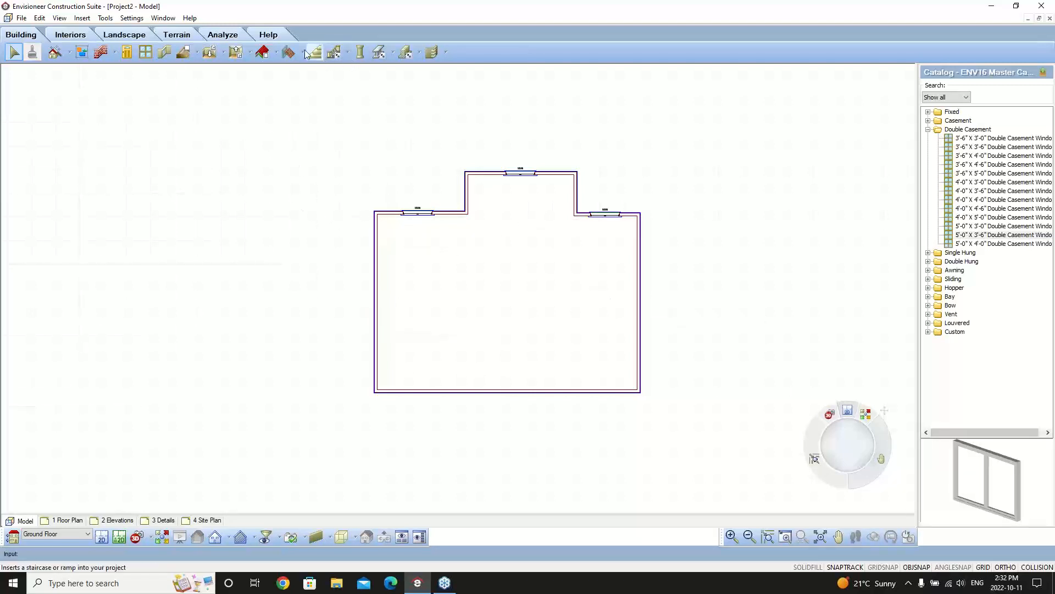
Step: Insert a 2x6 Interior Wall - Load Bearing across the full house width, about 12'-6" inside the lower exterior wall
left_click(102, 51)
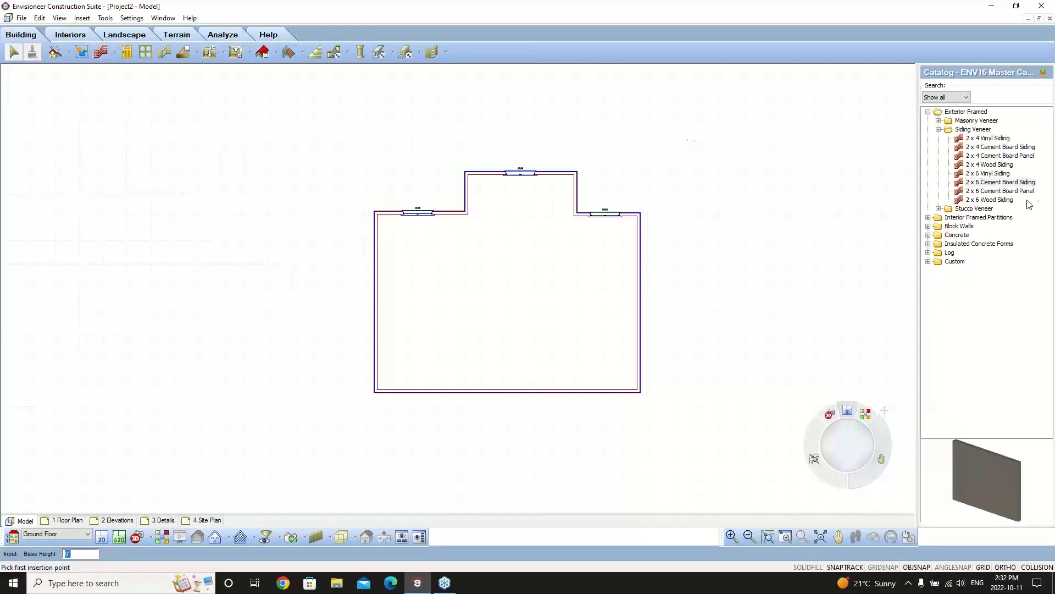
left_click(928, 217)
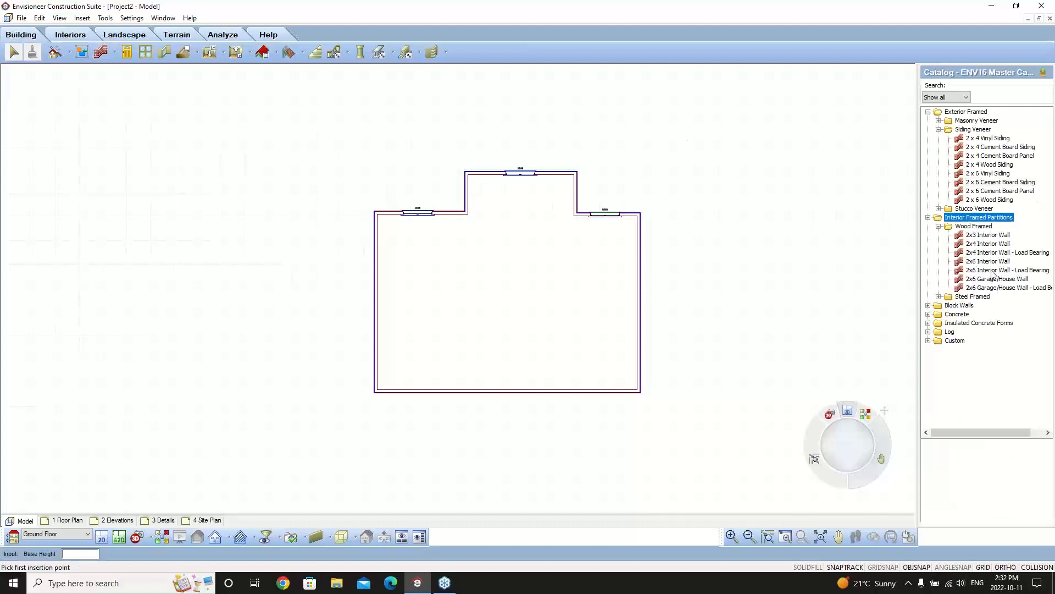
left_click(1003, 270)
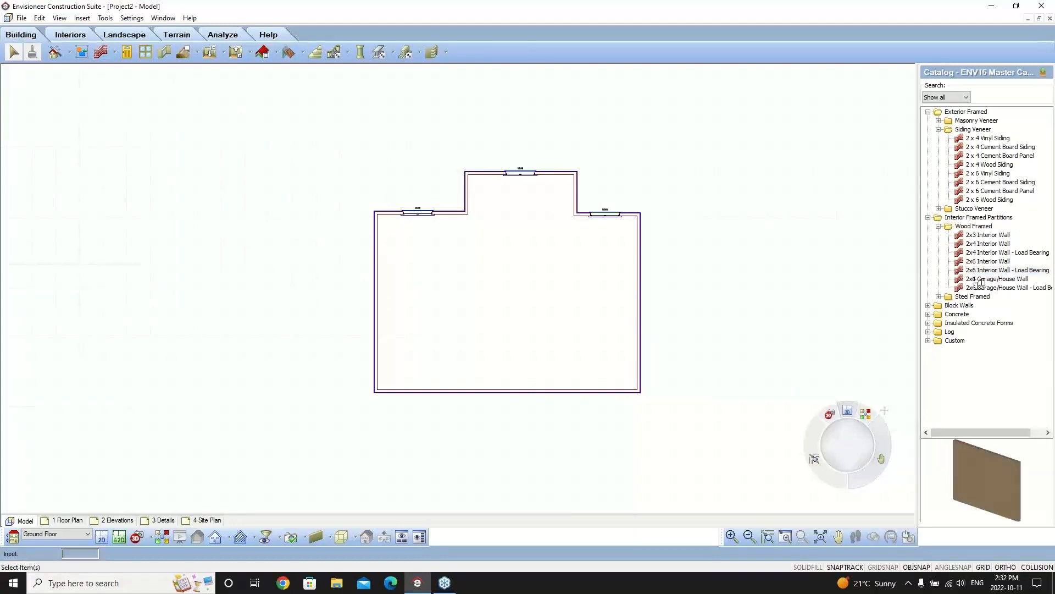
left_click(376, 315)
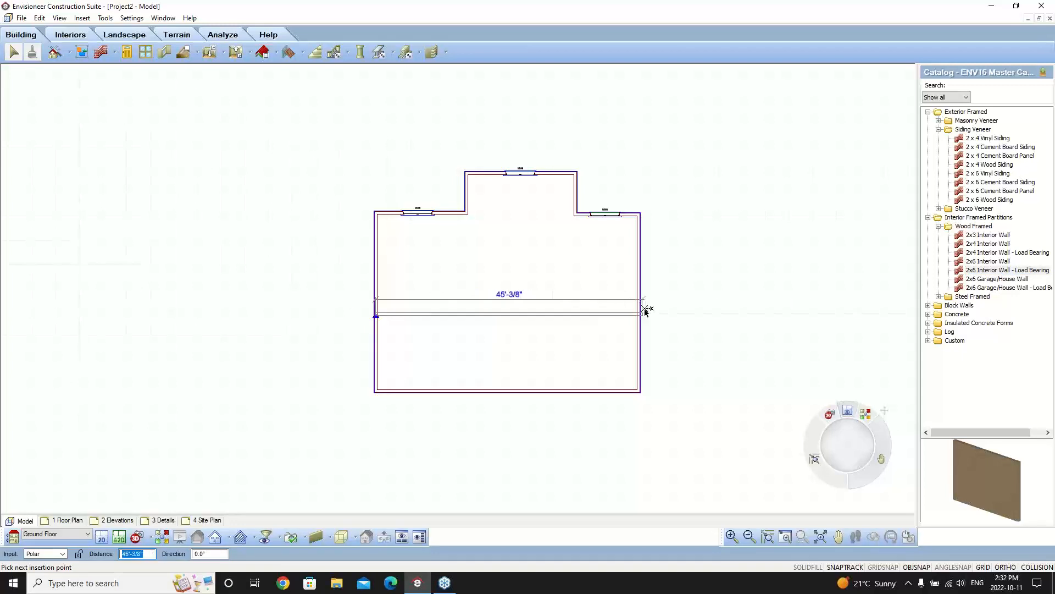
left_click(639, 313)
right_click(673, 312)
left_click(705, 320)
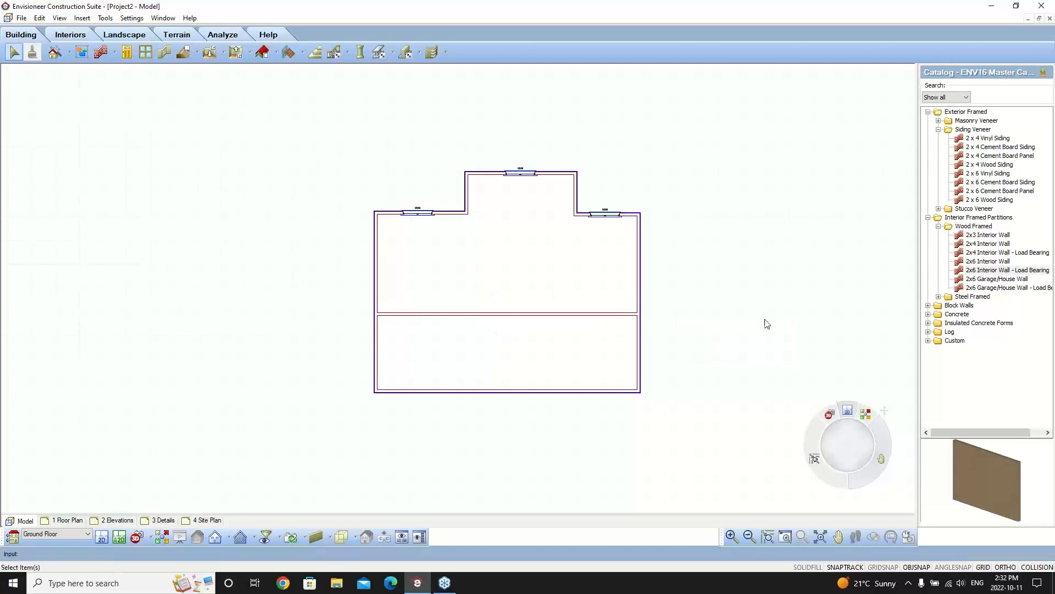
Step: Insert a 2x6 Interior Wall from the middle of the load-bearing wall straight down to the lower exterior wall
left_click(992, 262)
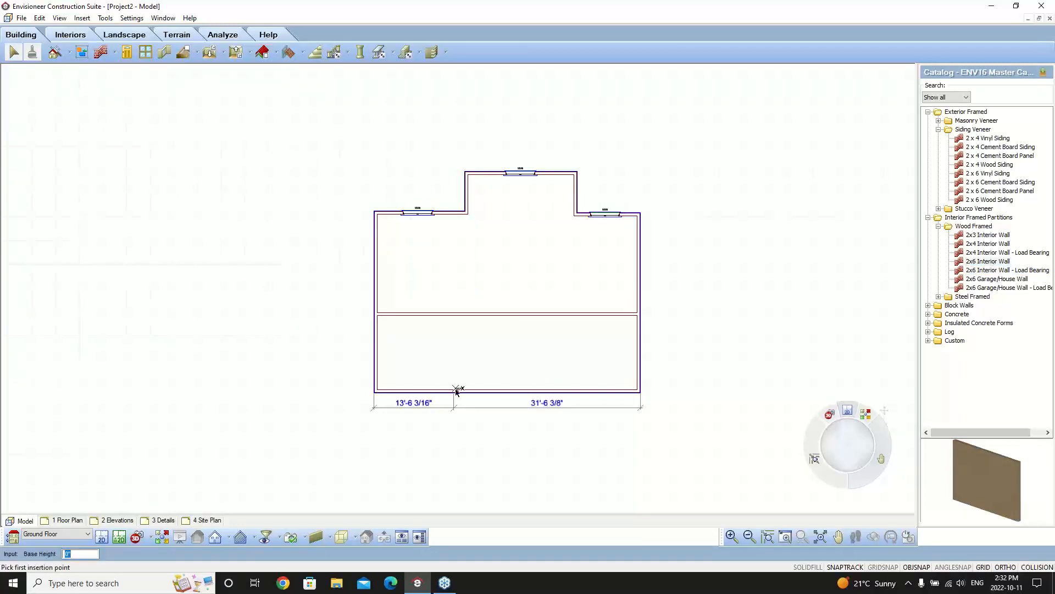
left_click(506, 315)
left_click(508, 392)
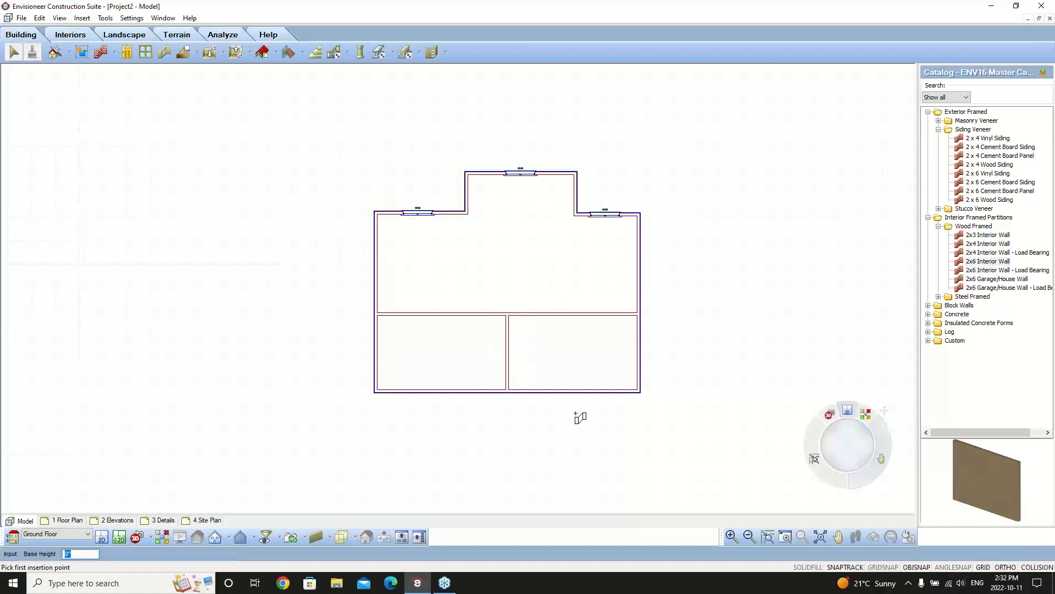
right_click(576, 413)
left_click(587, 419)
Step: Move the lower exterior wall farther outward to deepen the two rooms below the load-bearing wall
left_click(555, 393)
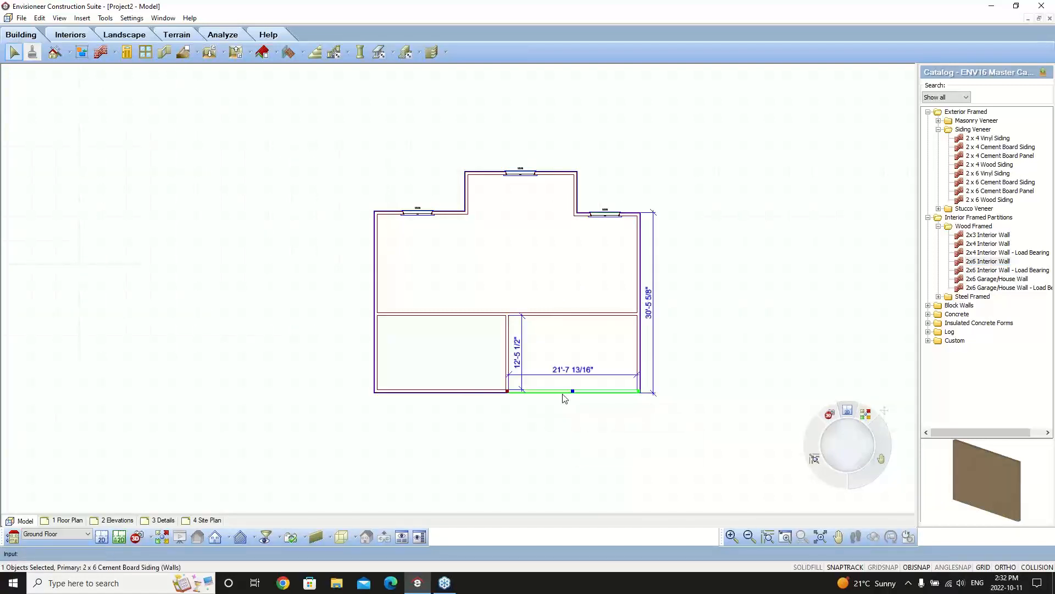
left_click_drag(575, 392, 585, 415)
left_click(565, 370)
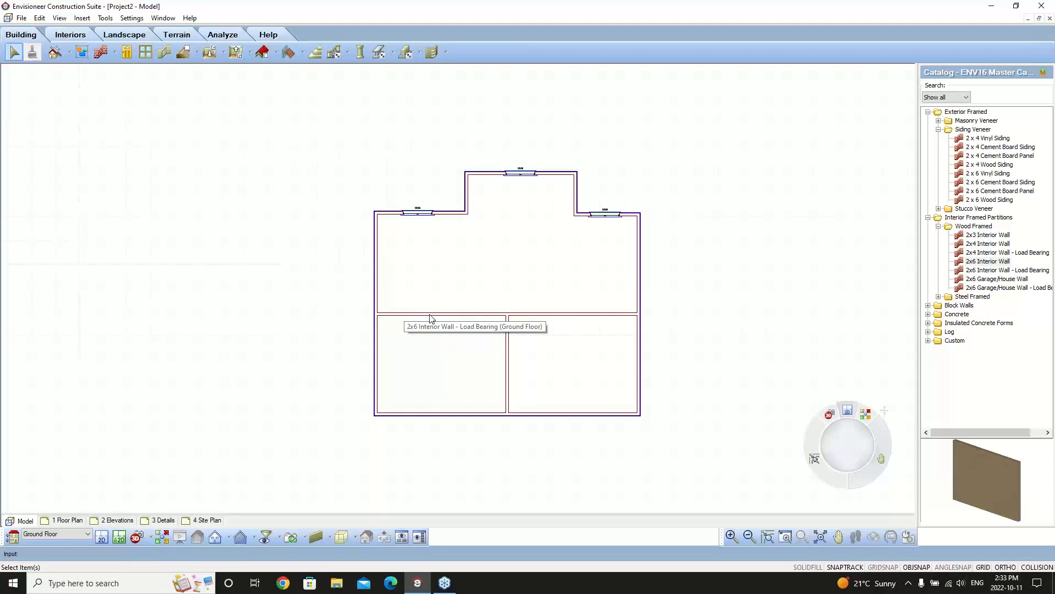
Step: Set the Ground Floor's floor level to 10" in the building locations and update the affected floor levels
left_click(13, 537)
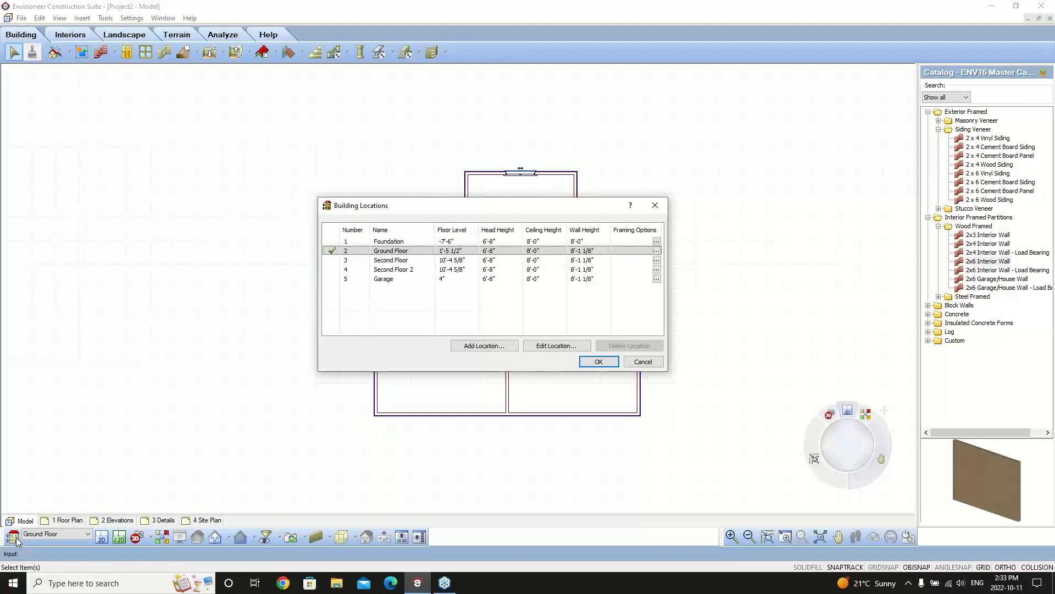
left_click(454, 253)
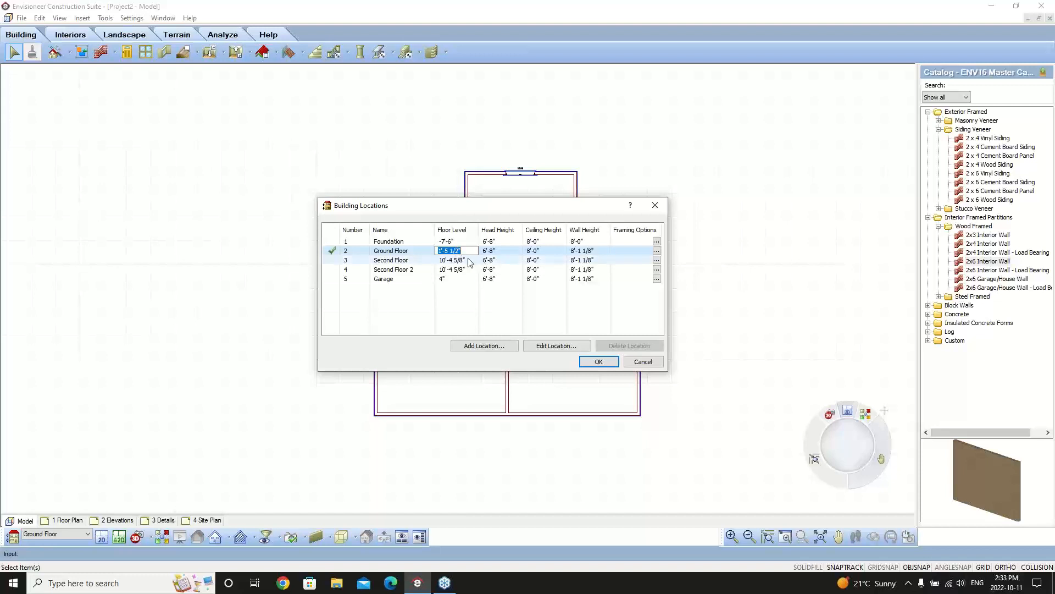
type("10")
key("Return")
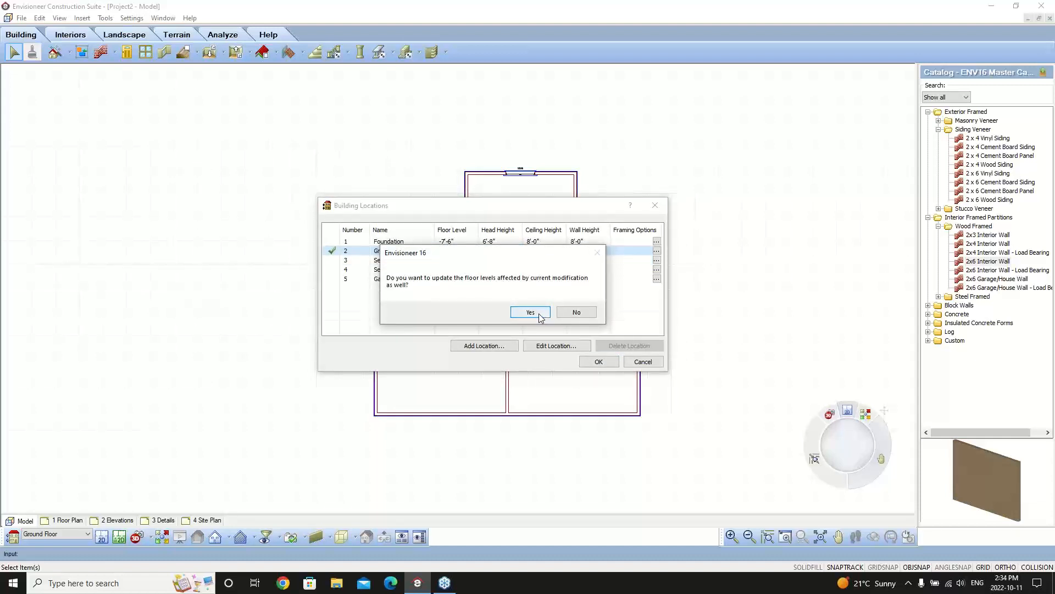
left_click(531, 312)
Step: Delete the Second Floor 2 and Garage building locations, keep Ground Floor as the current location, and accept the changes
left_click(448, 269)
right_click(448, 273)
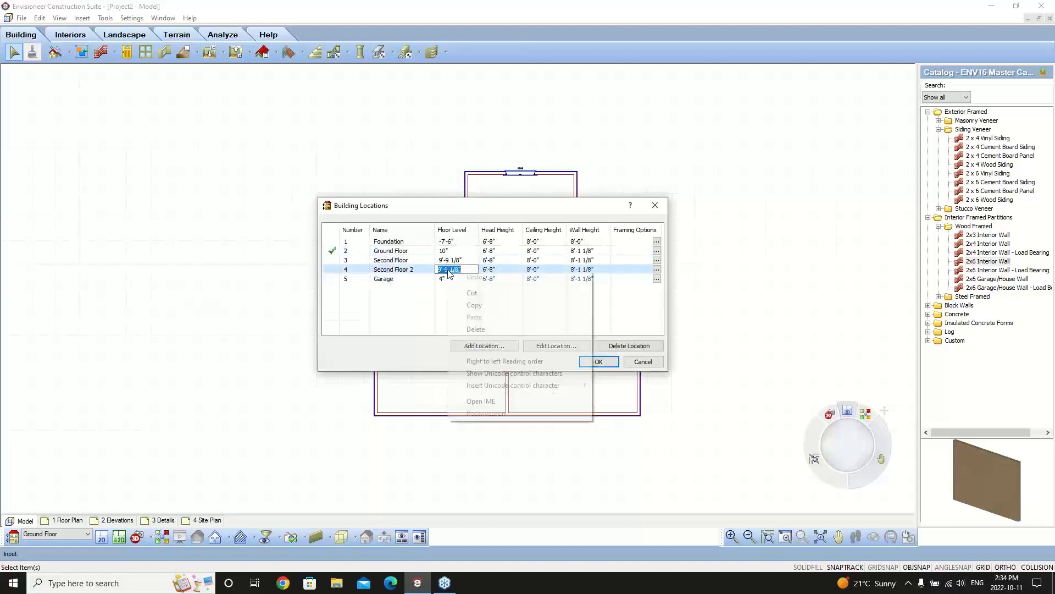
left_click(332, 270)
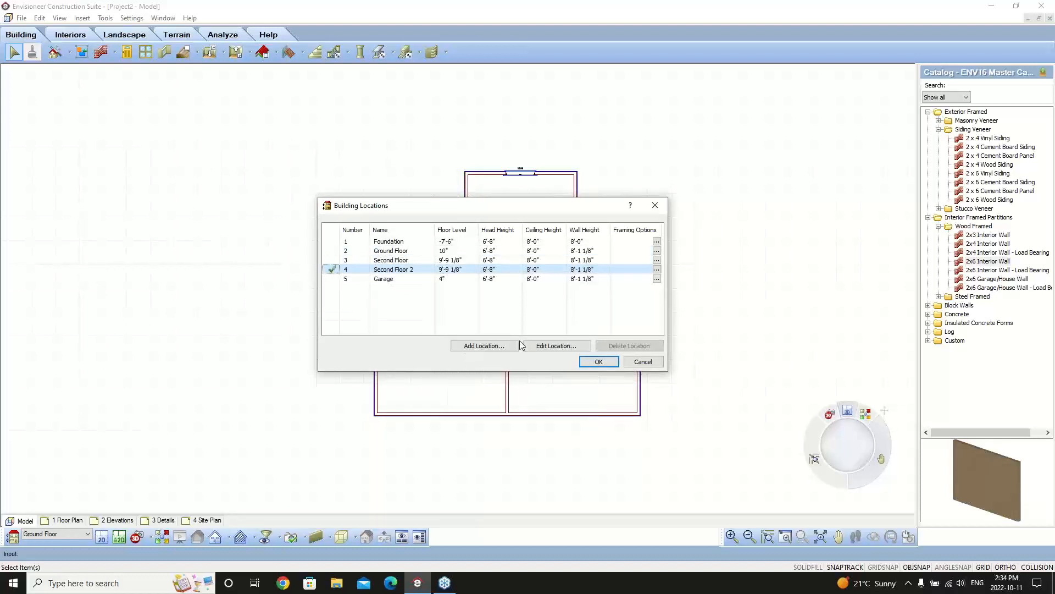
left_click(332, 251)
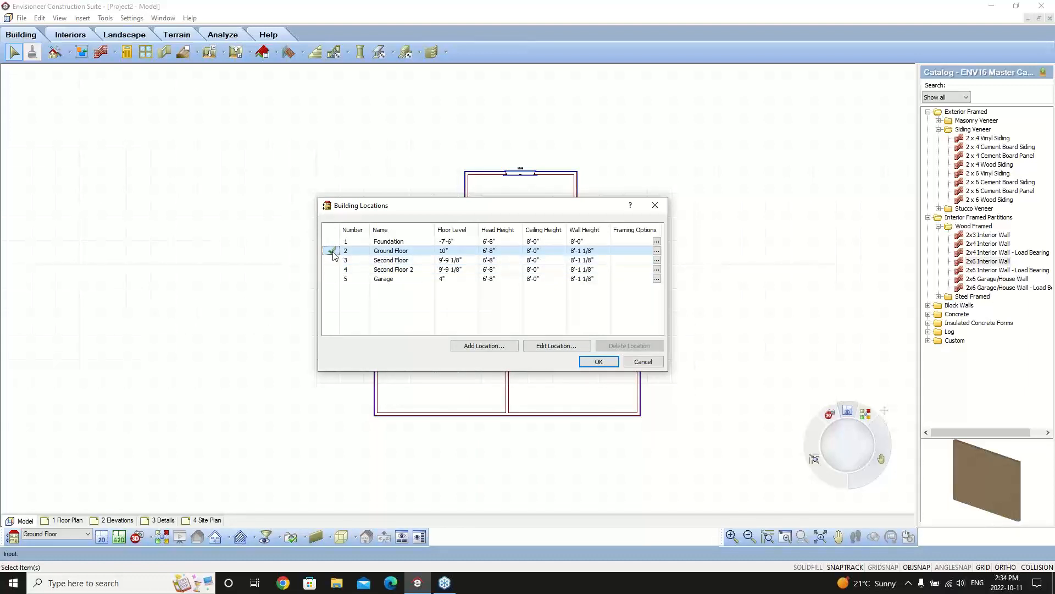
left_click(355, 270)
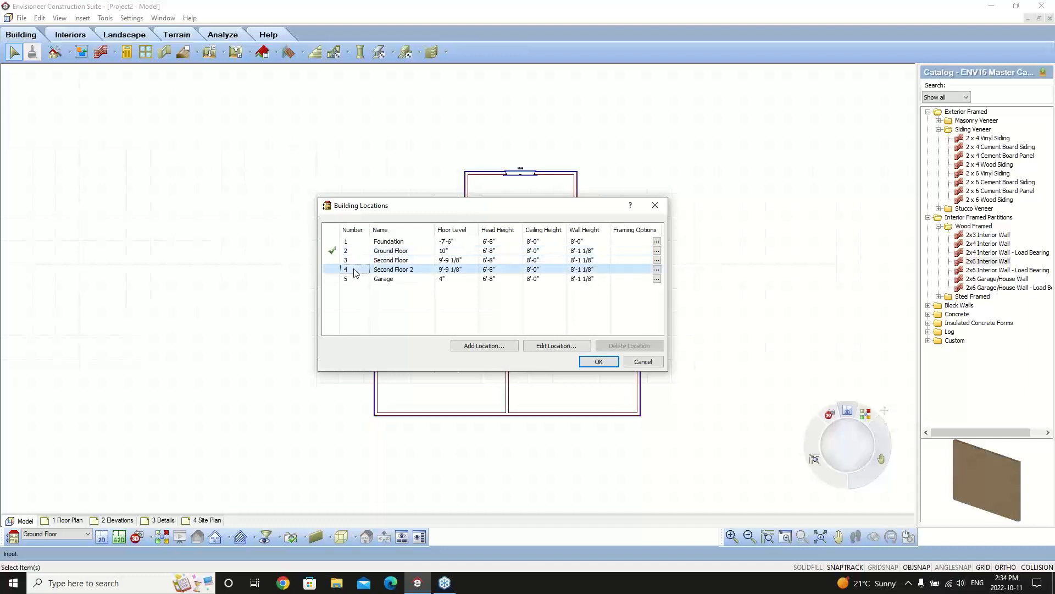
left_click(627, 345)
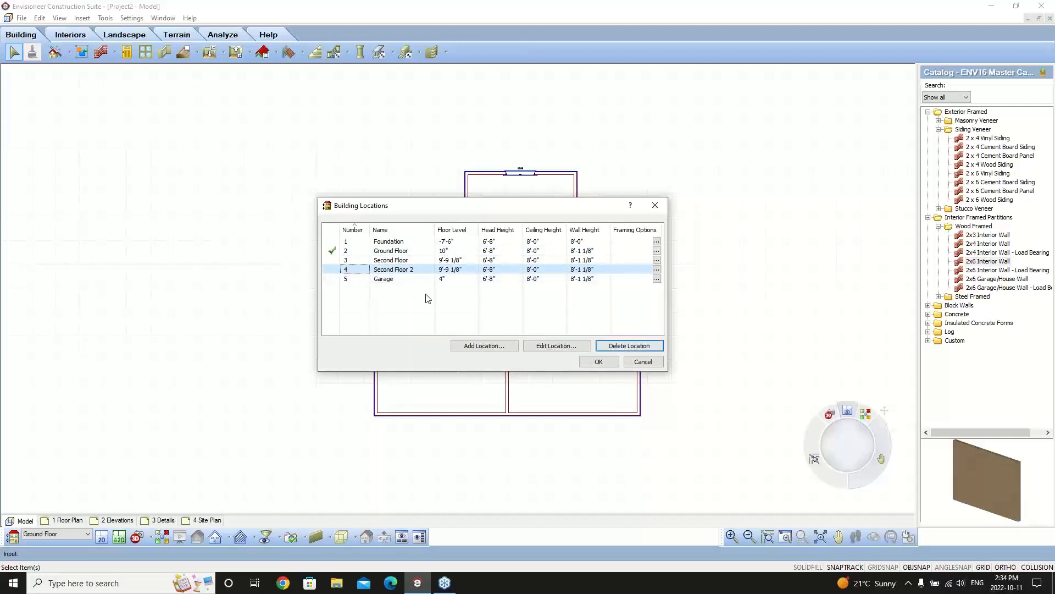
left_click(630, 345)
left_click(363, 270)
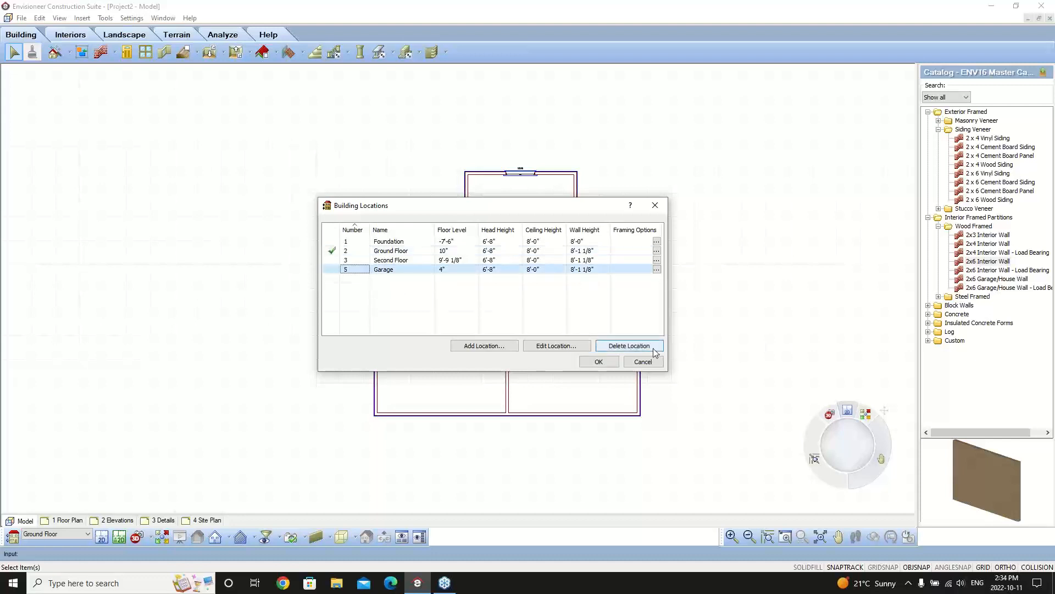
left_click(630, 345)
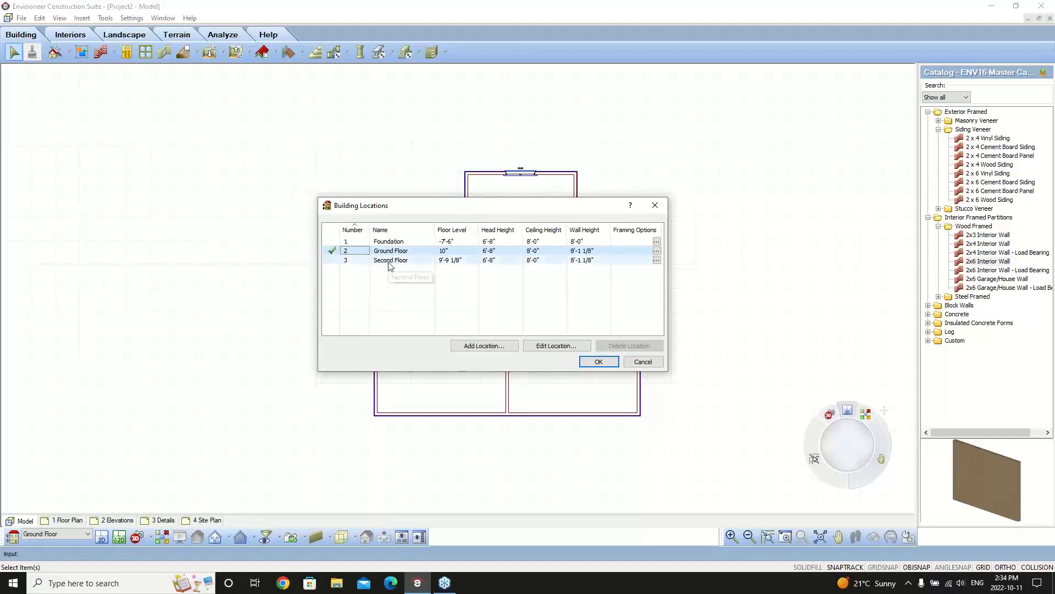
left_click(598, 361)
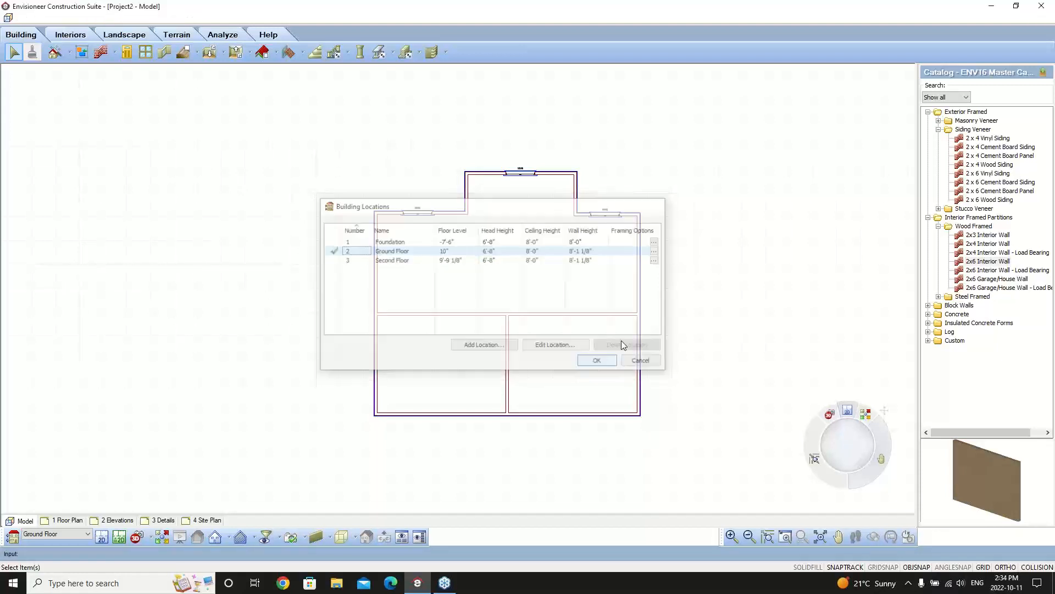
Step: Set the Foundation location's floor level to -32" and its wall height to 2'-8", and accept the building locations
left_click(12, 536)
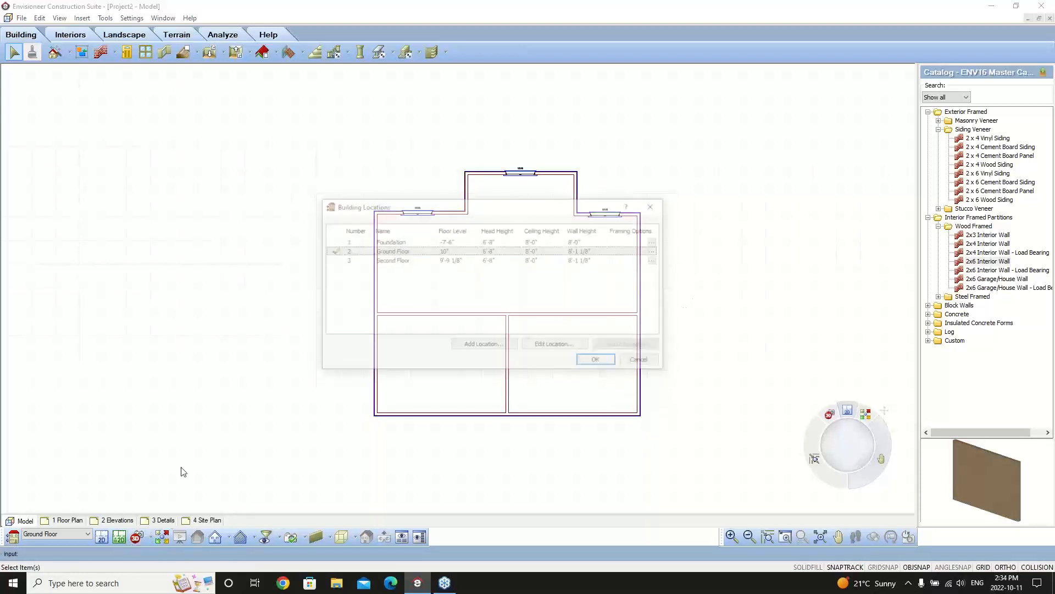
left_click(472, 242)
type("-")
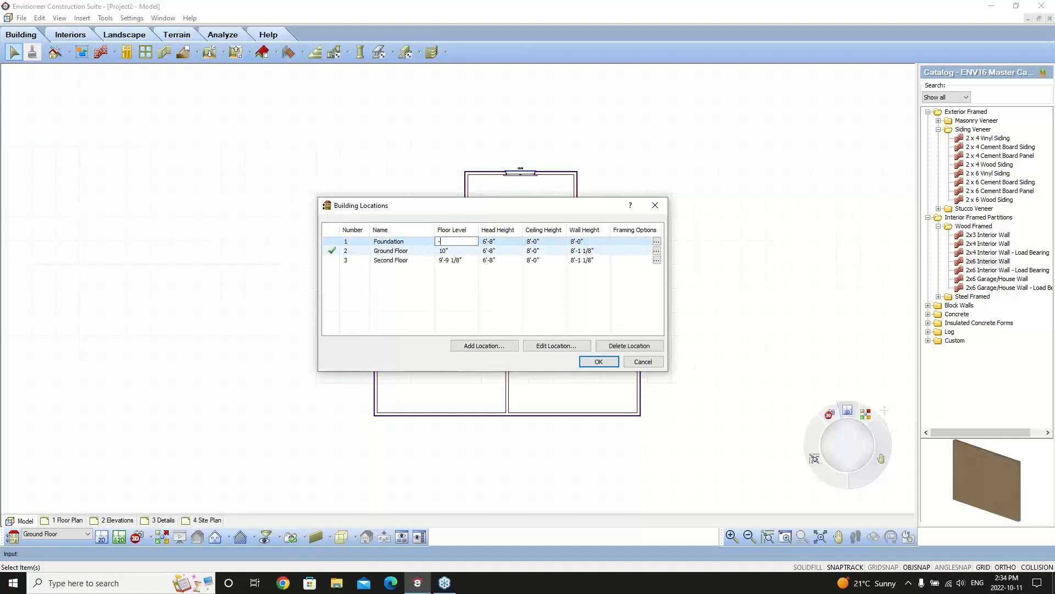
type("32")
key("Return")
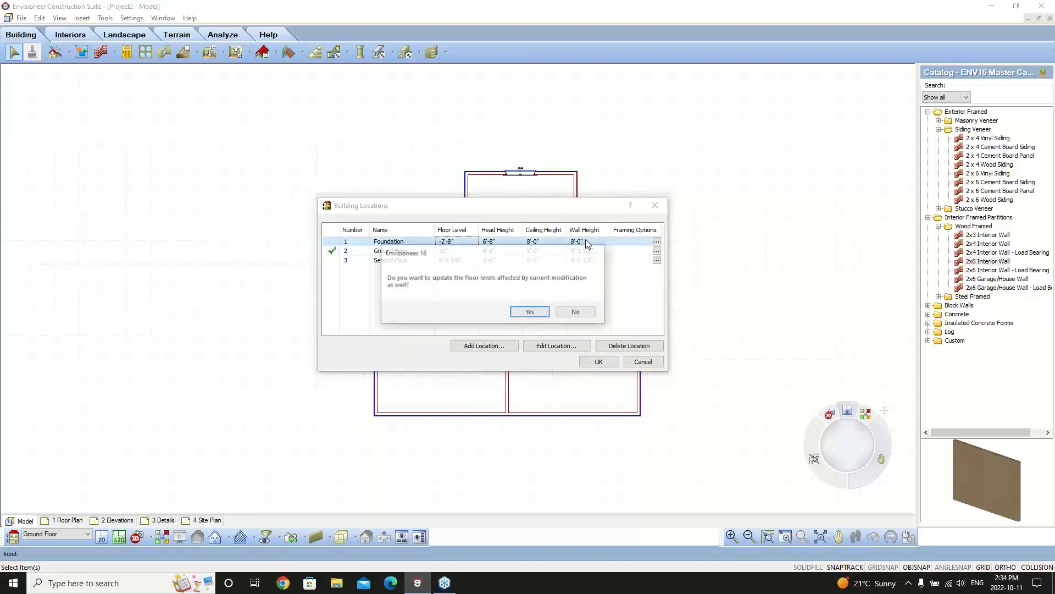
left_click(530, 311)
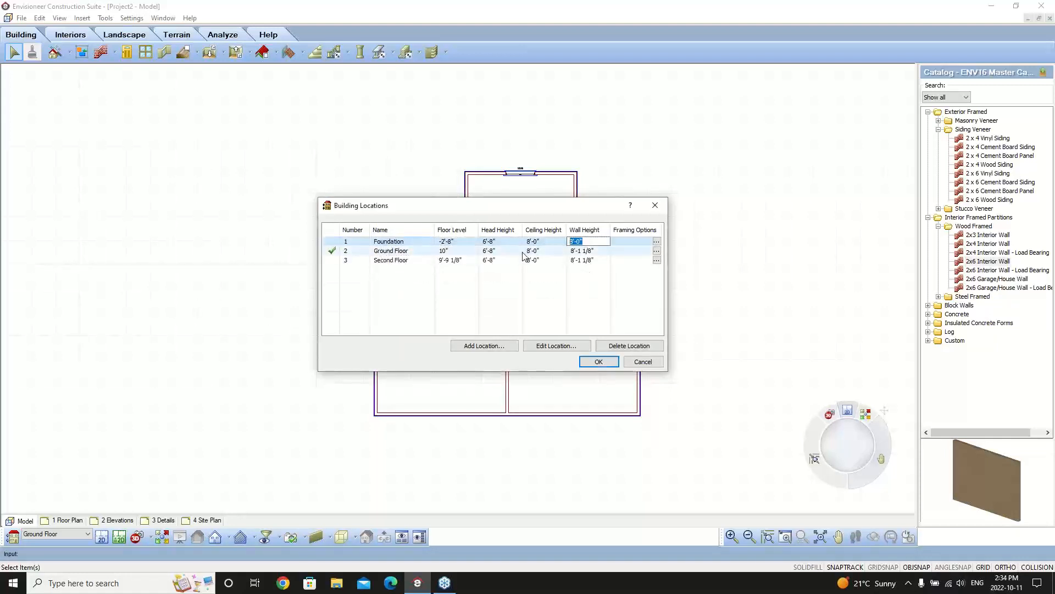
key("Return")
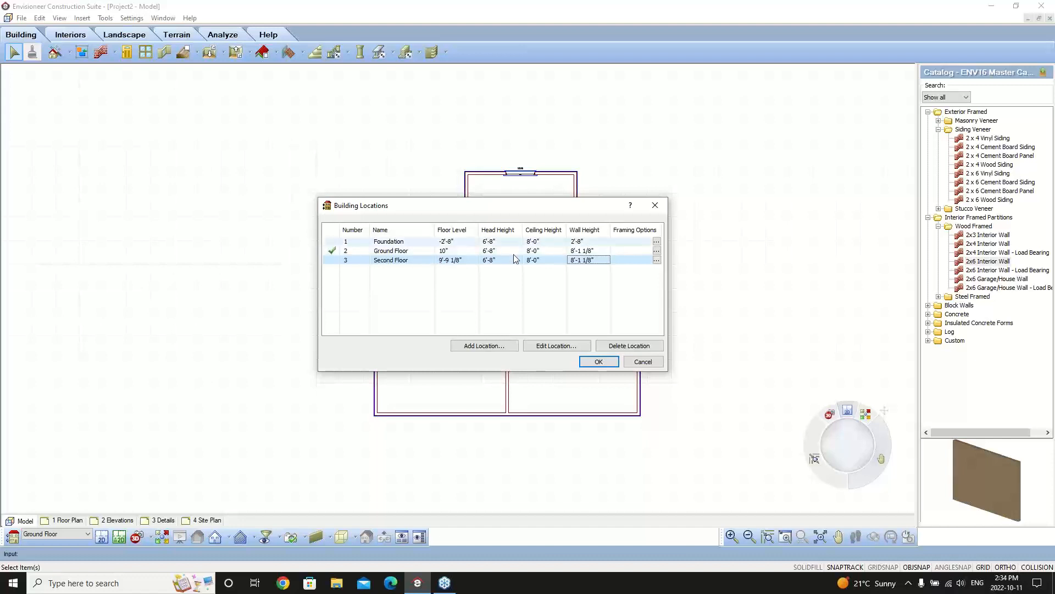
left_click(591, 361)
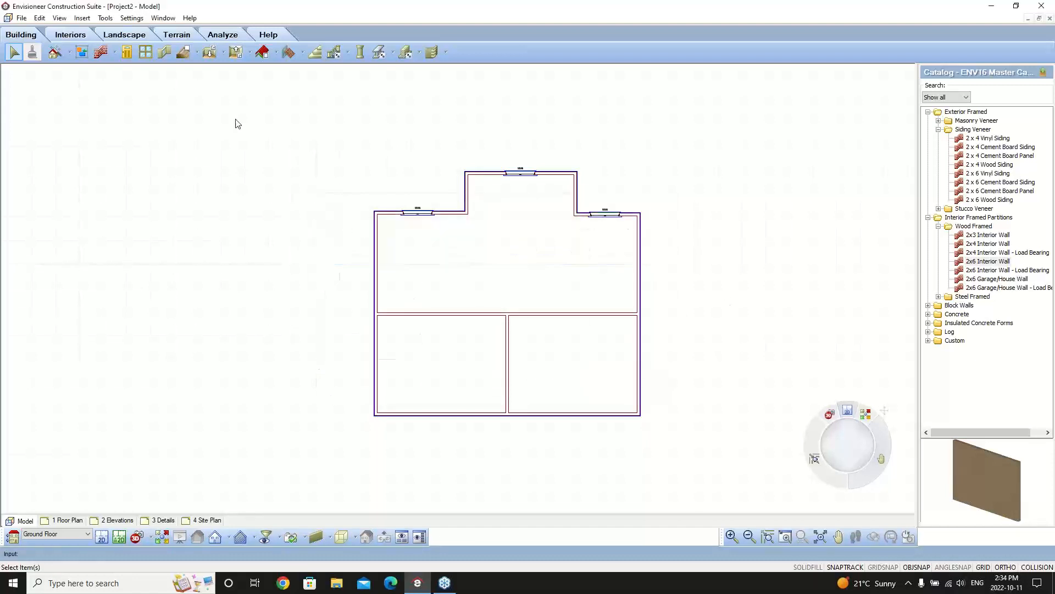
Step: Start the Floor and Foundation Builder wizard for a foundation level at the Foundation location and choose the Wall / Footing type
left_click(91, 20)
mouse_move(103, 34)
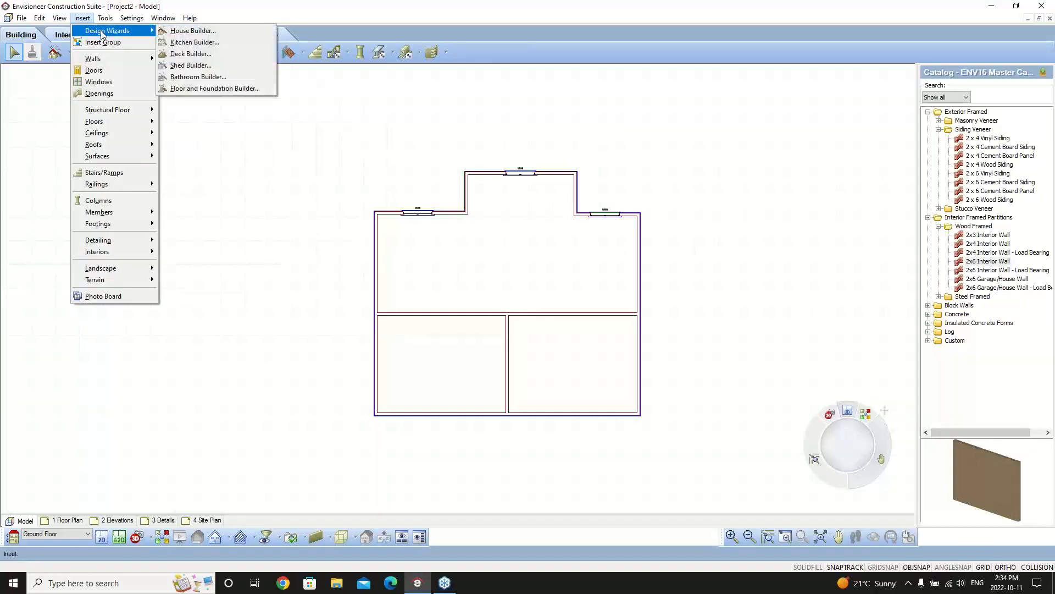
left_click(213, 90)
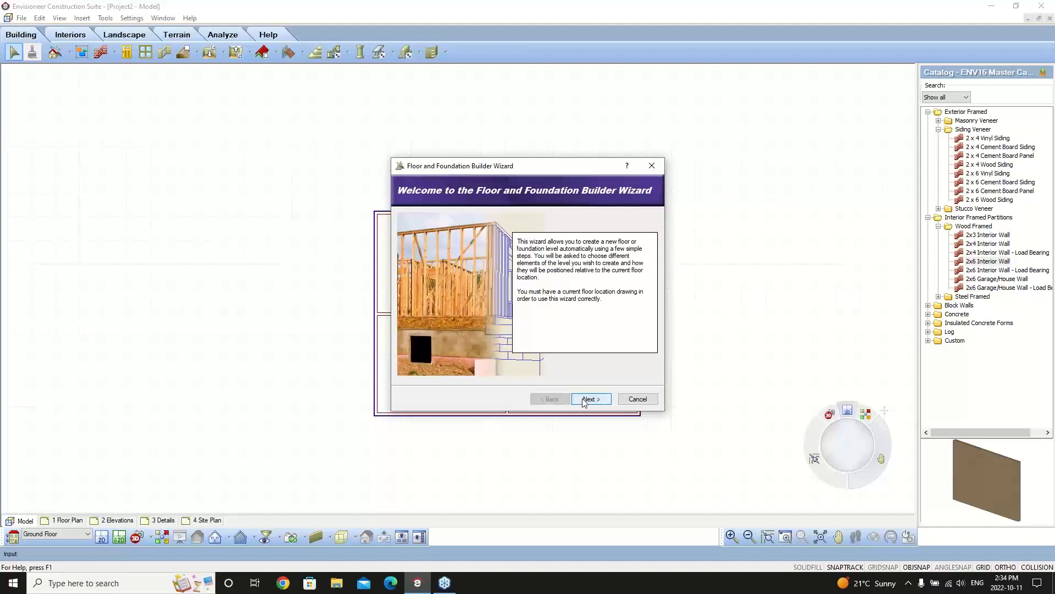
left_click(584, 401)
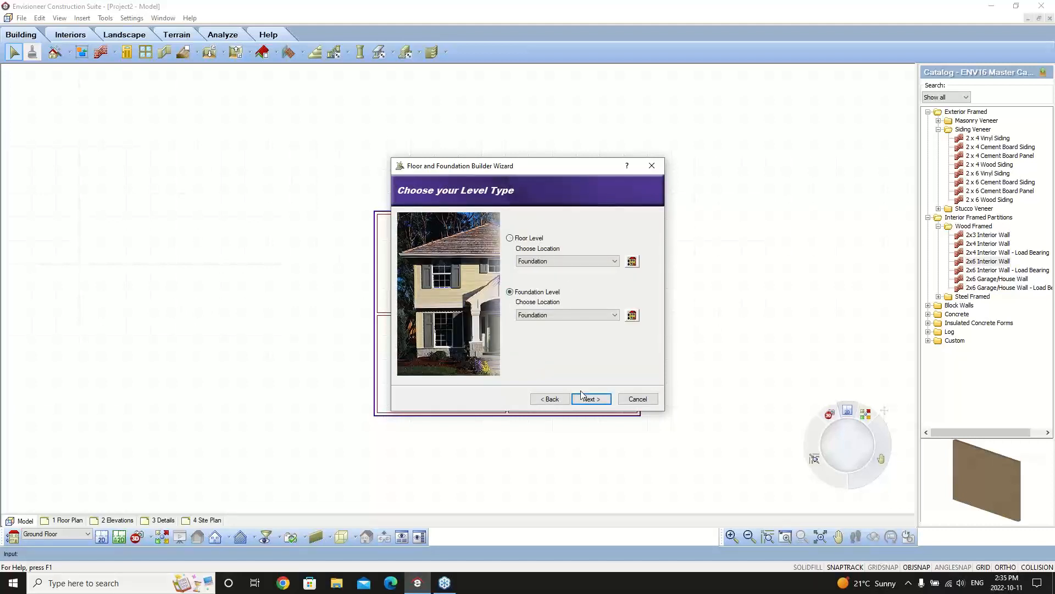
left_click(585, 397)
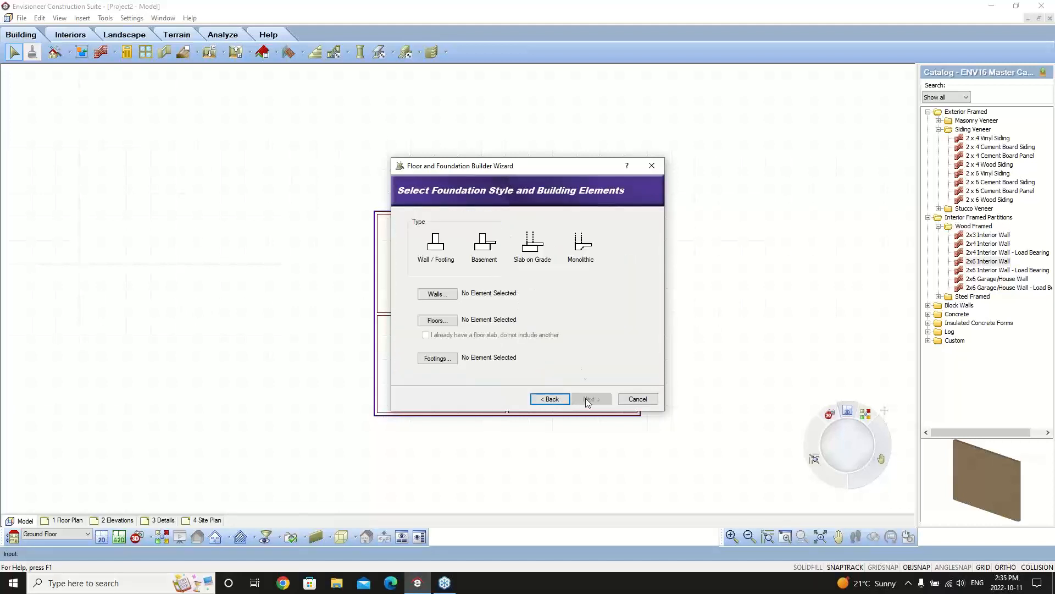
left_click(440, 245)
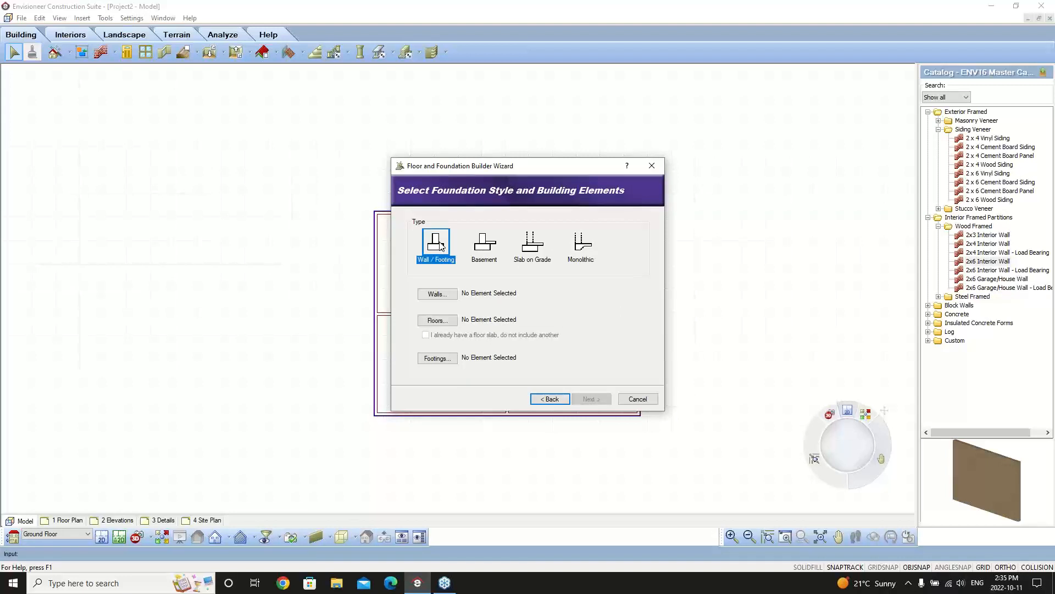
Step: Choose the 10" Concrete Block Wall from the concrete block walls as the foundation's wall element
left_click(438, 294)
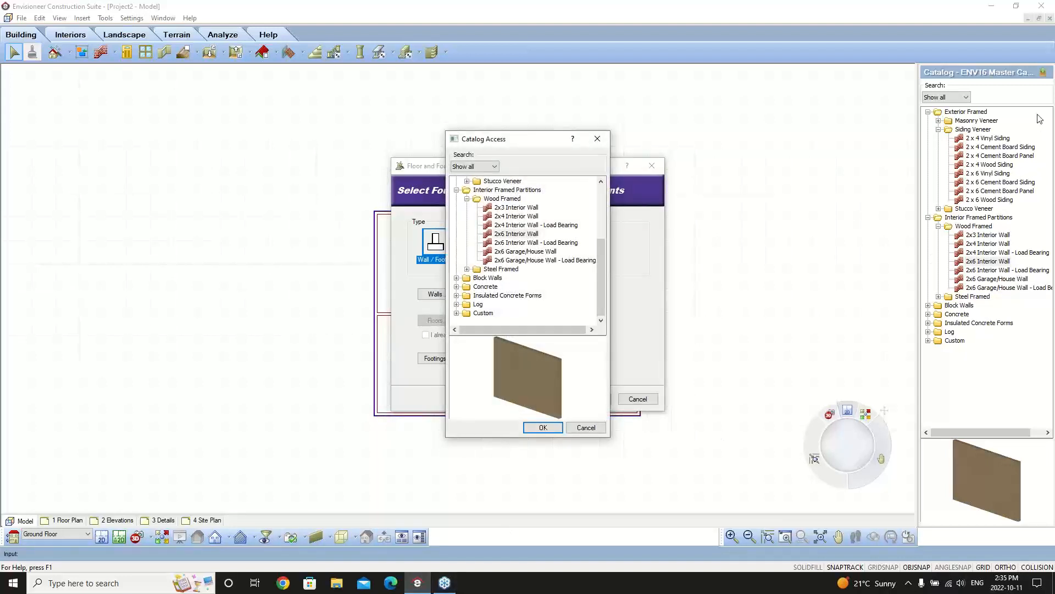
left_click(458, 278)
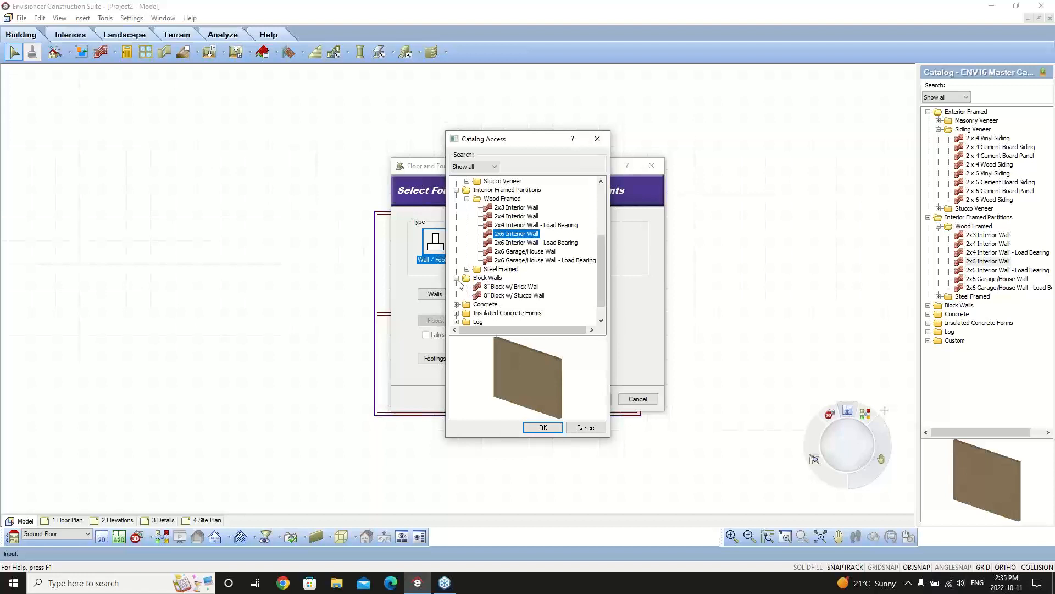
left_click(457, 304)
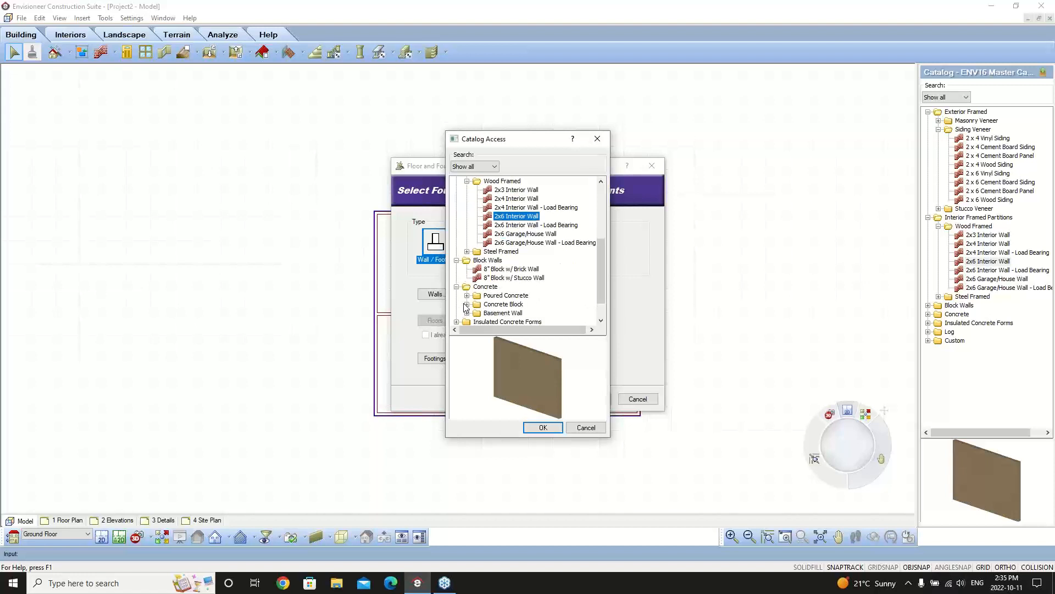
left_click(468, 304)
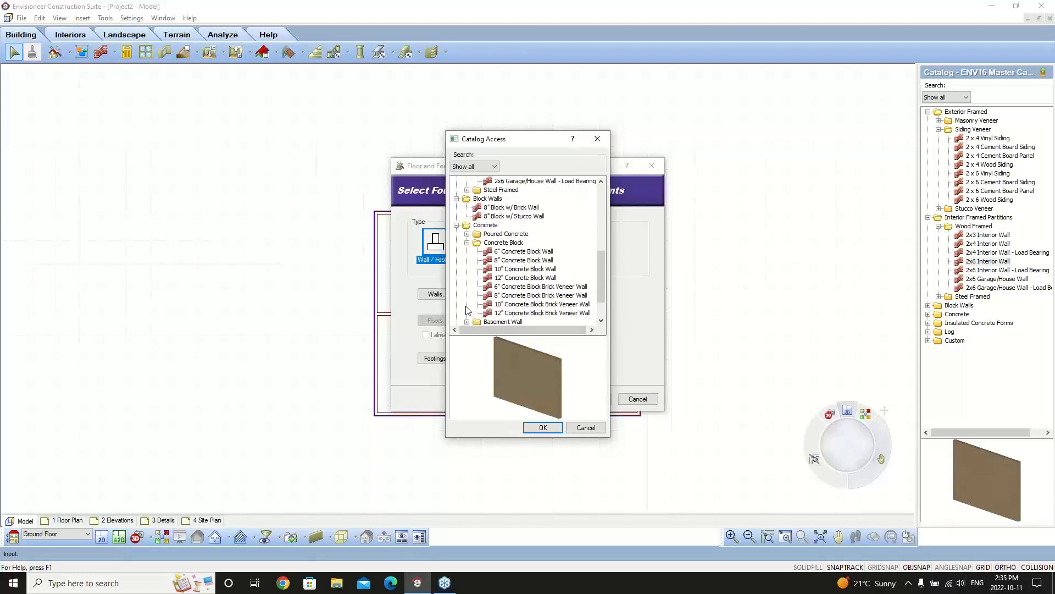
left_click(517, 269)
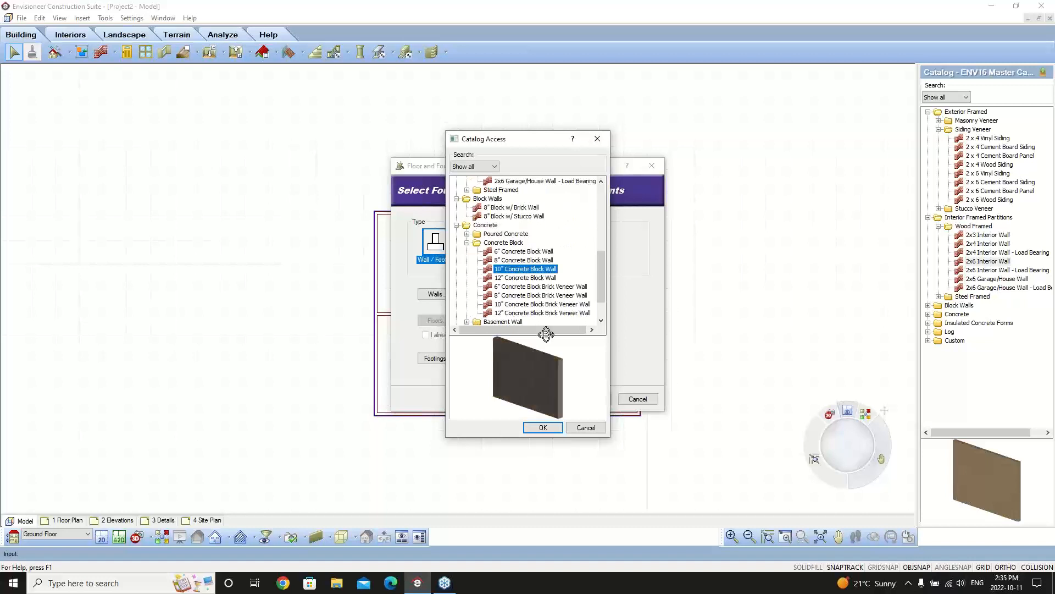
left_click(543, 428)
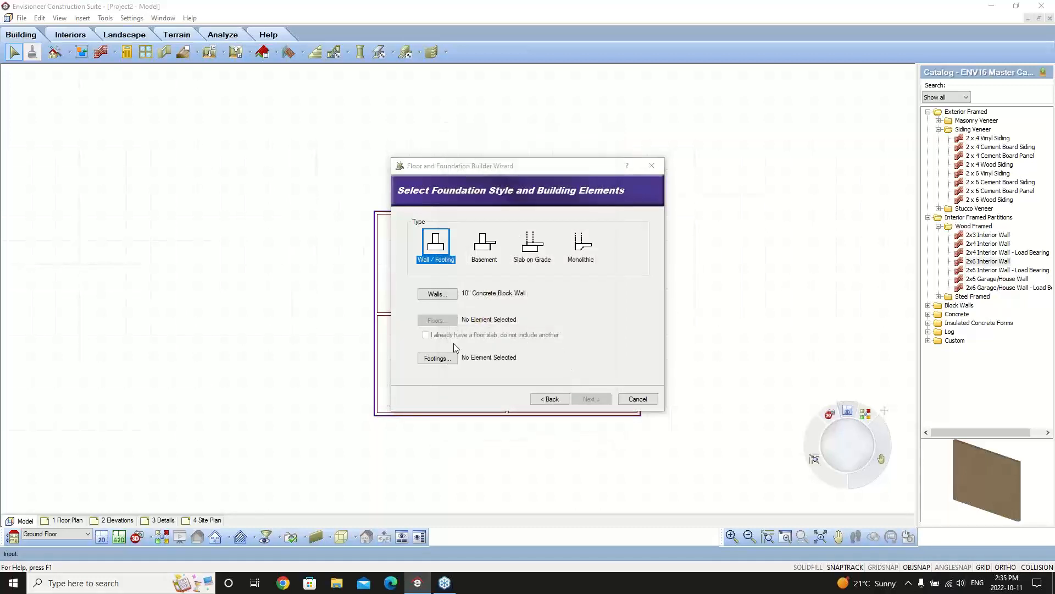
Step: Choose the 1' X 1'-8" Rect. Solid Strip Footing and finish the foundation wizard with the default element positions
left_click(437, 357)
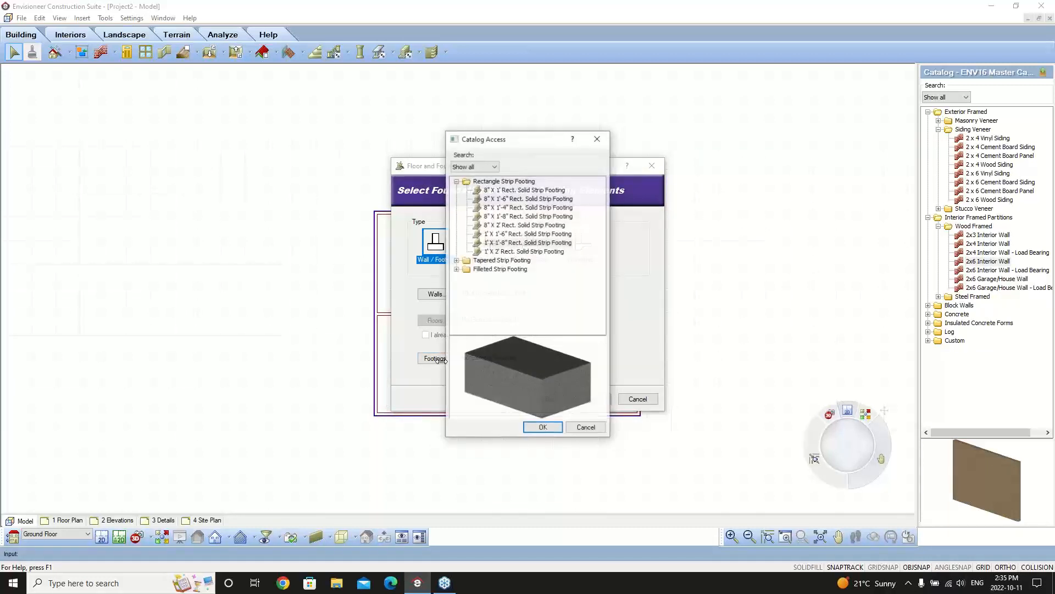
left_click(511, 243)
left_click(543, 427)
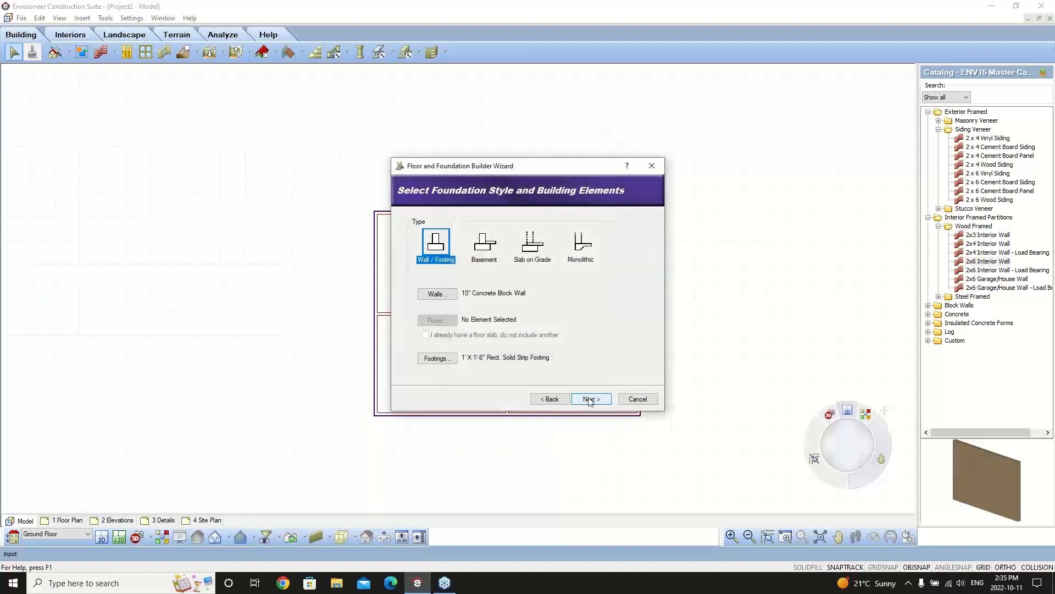
left_click(589, 399)
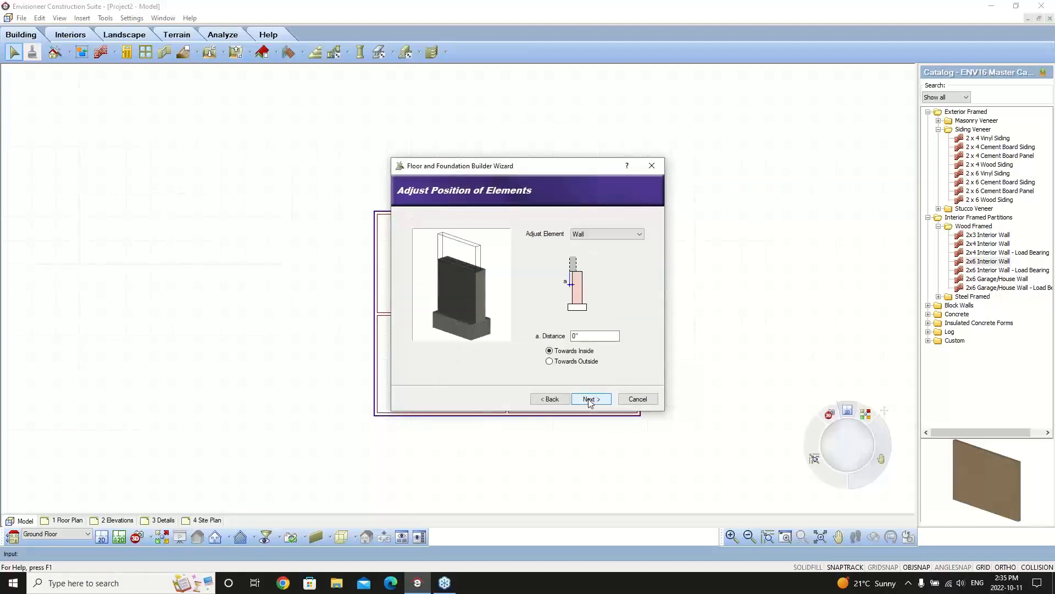
left_click(589, 399)
left_click(589, 399)
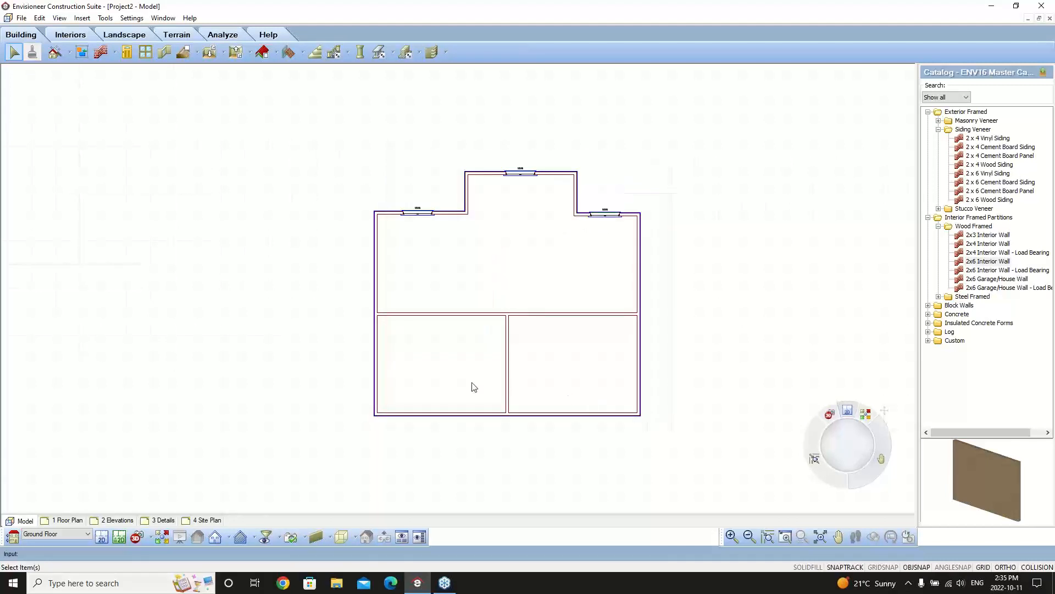
Step: Switch to the Foundation location and move its lower block wall up to the line of the horizontal interior wall
left_click(90, 534)
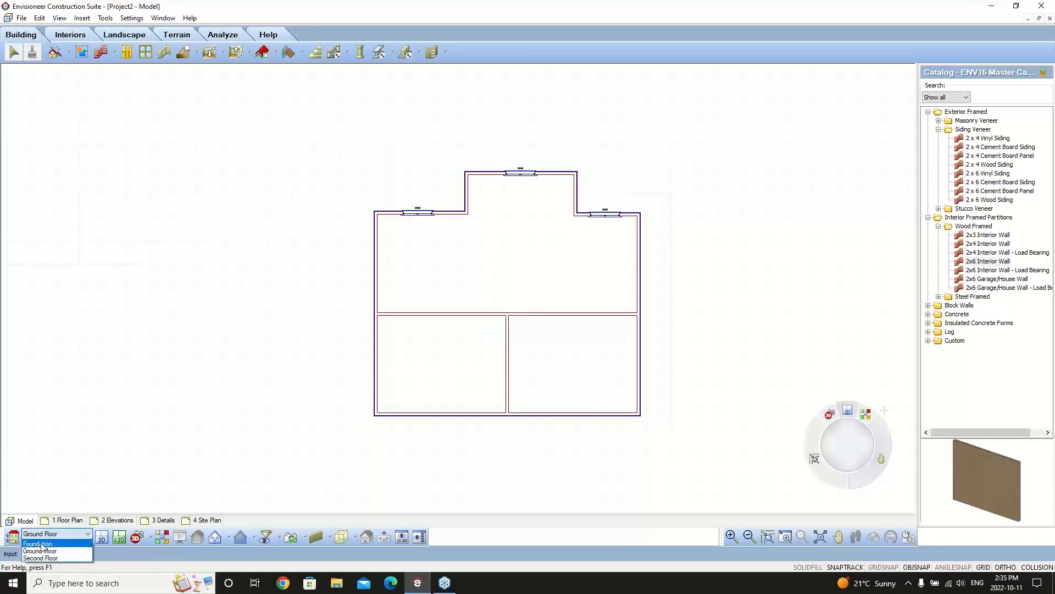
left_click(42, 552)
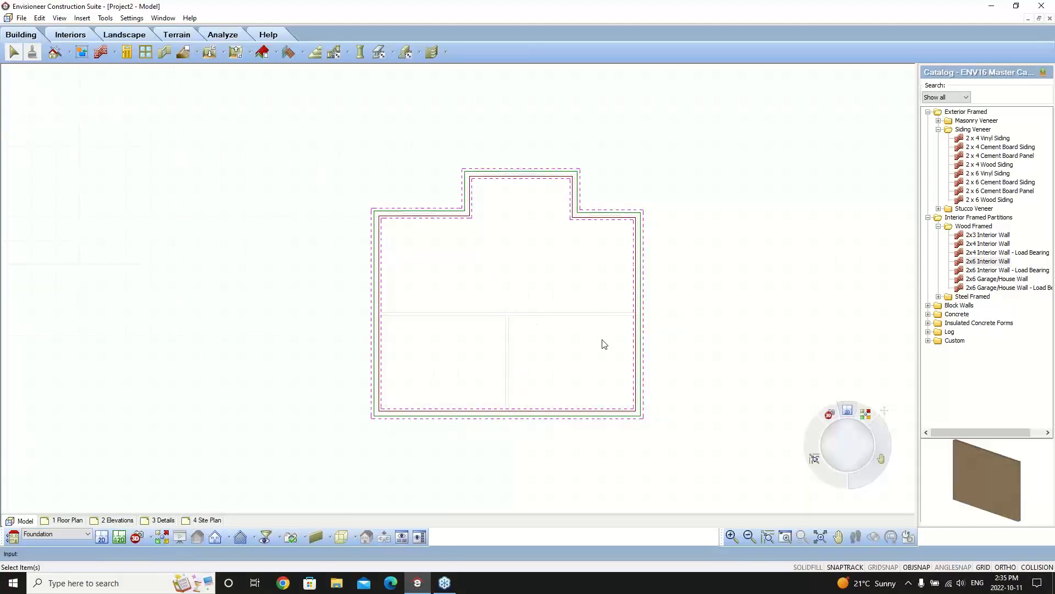
left_click(470, 407)
left_click_drag(505, 411, 507, 311)
left_click(302, 388)
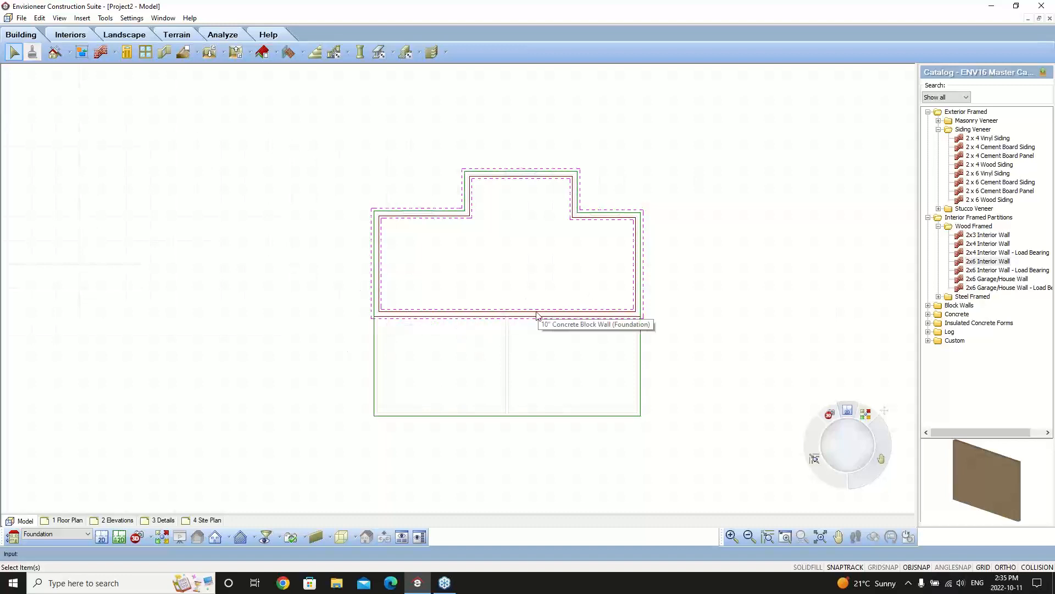
Step: Inspect the foundation walls and footings in a 3D perspective, walk around outside the building, and return to the 2D plan
left_click(145, 536)
left_click(160, 521)
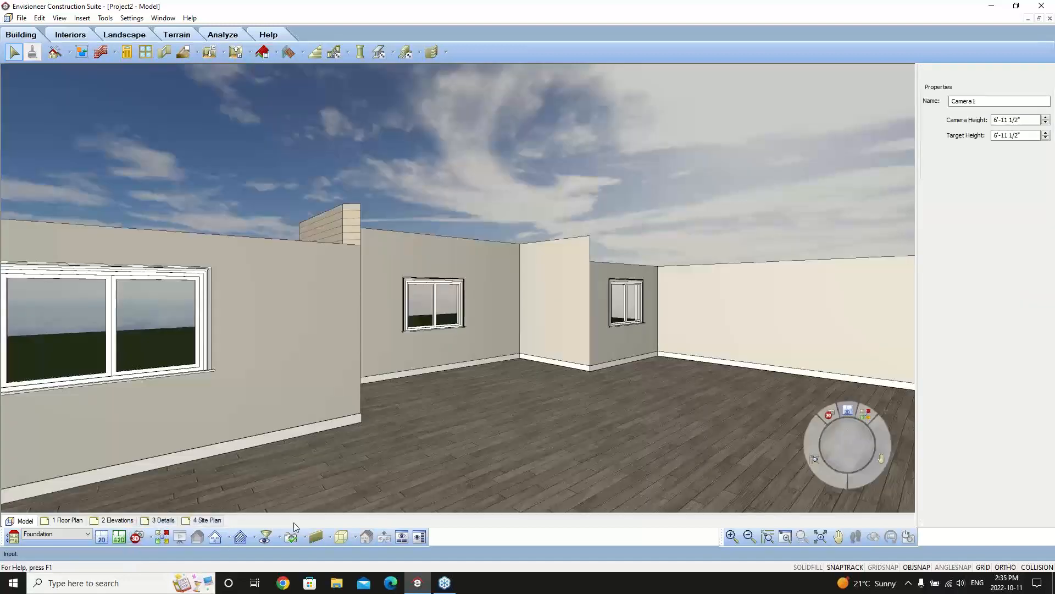
key("Delete")
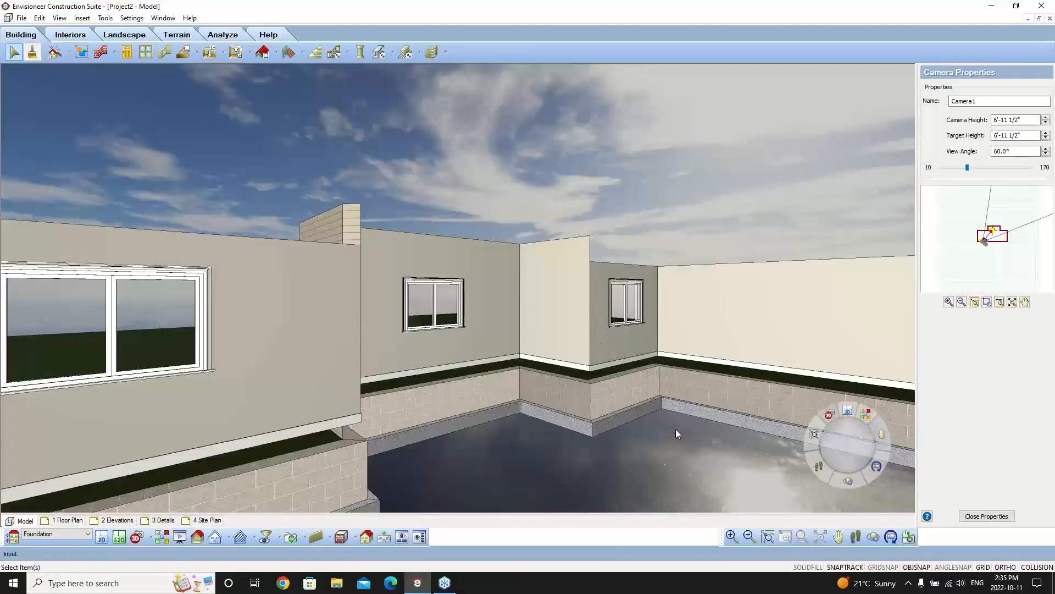
left_click(850, 541)
mouse_move(528, 307)
left_mouse_down()
mouse_move(477, 308)
mouse_move(534, 440)
mouse_move(471, 369)
mouse_move(497, 427)
mouse_move(655, 462)
mouse_move(549, 339)
mouse_move(512, 333)
mouse_move(372, 365)
mouse_move(401, 325)
mouse_move(394, 424)
left_mouse_up()
right_click(420, 185)
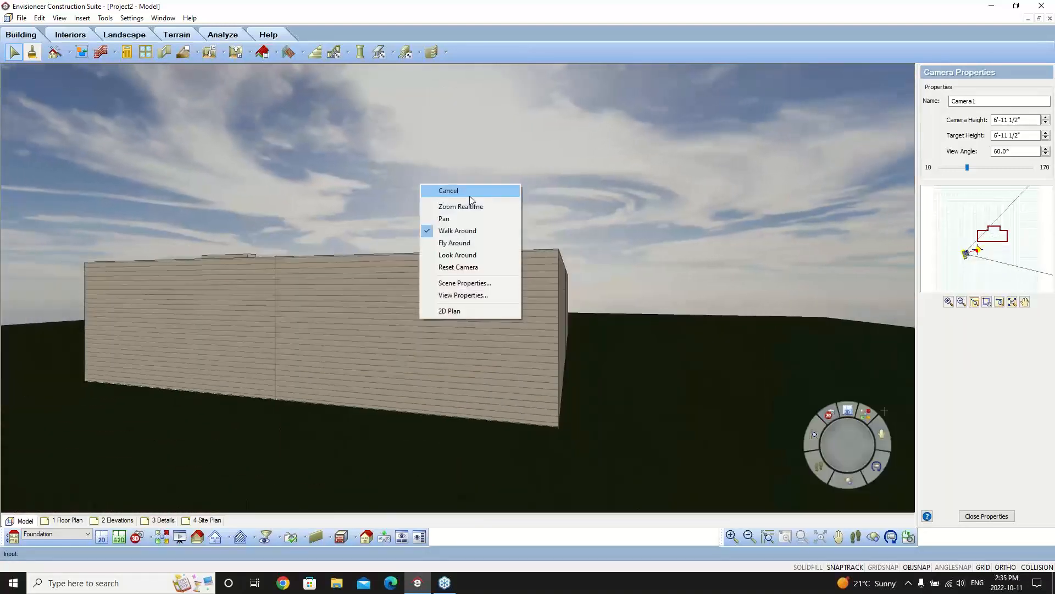
left_click(469, 193)
left_click(101, 536)
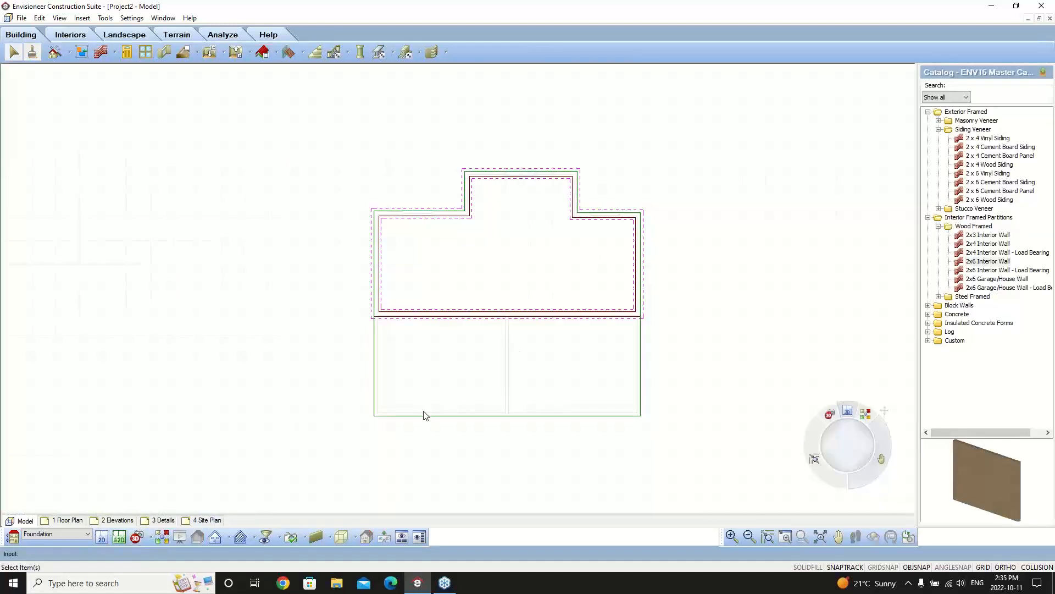
Step: Return to the Ground Floor, set its floor level to 4" in the building locations, and update the affected floor levels
left_click(87, 534)
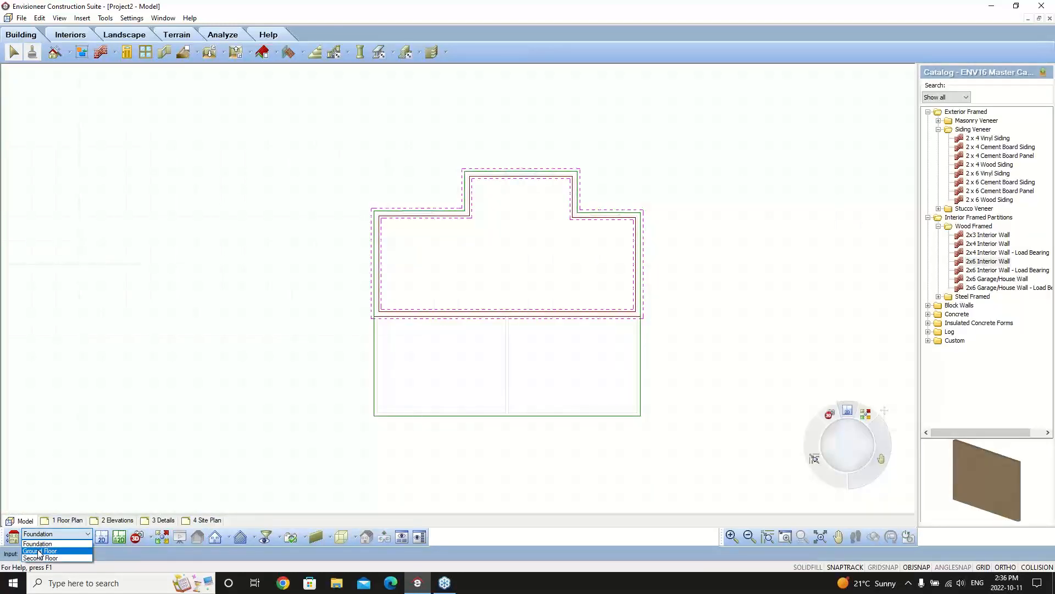
left_click(40, 551)
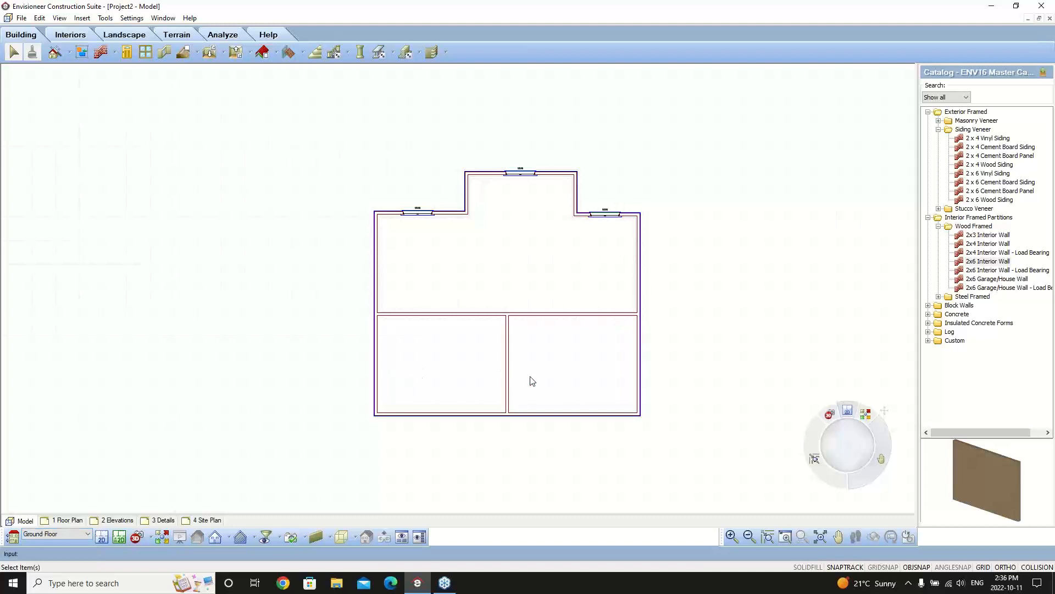
scroll(532, 380, "up", 2)
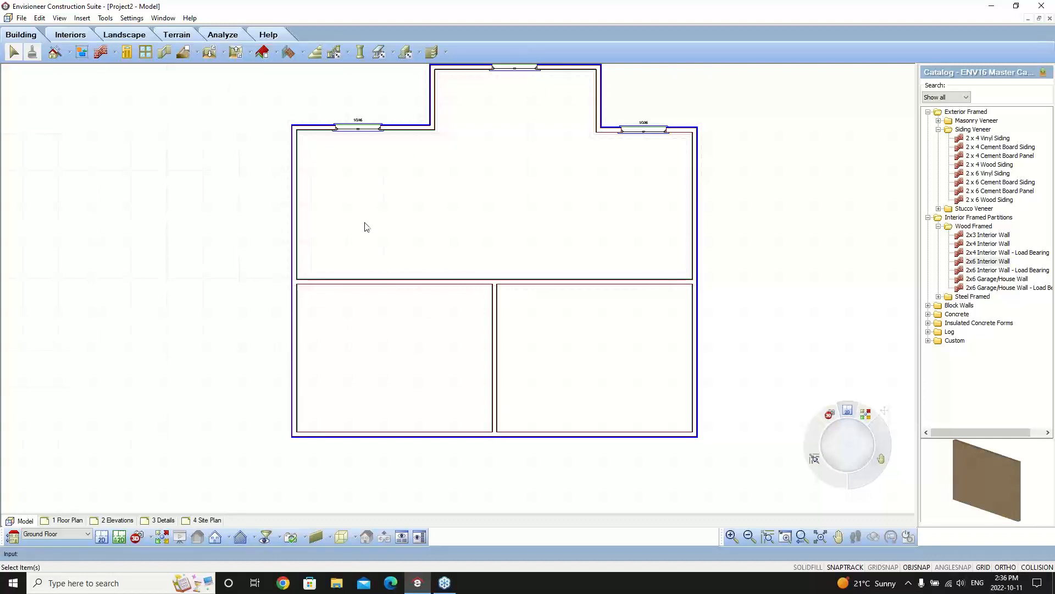
left_click(12, 537)
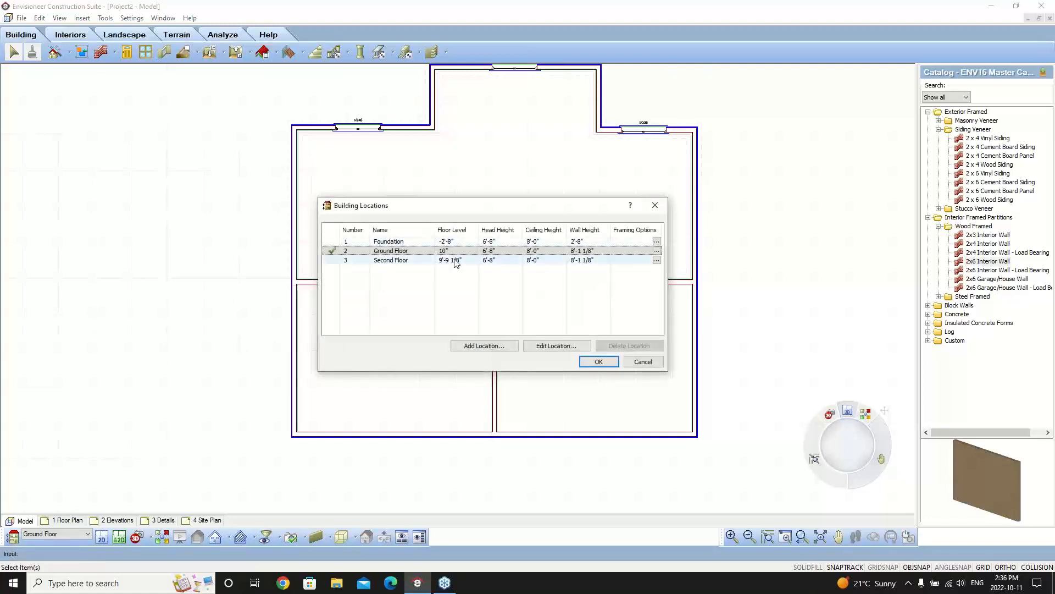
left_click(470, 251)
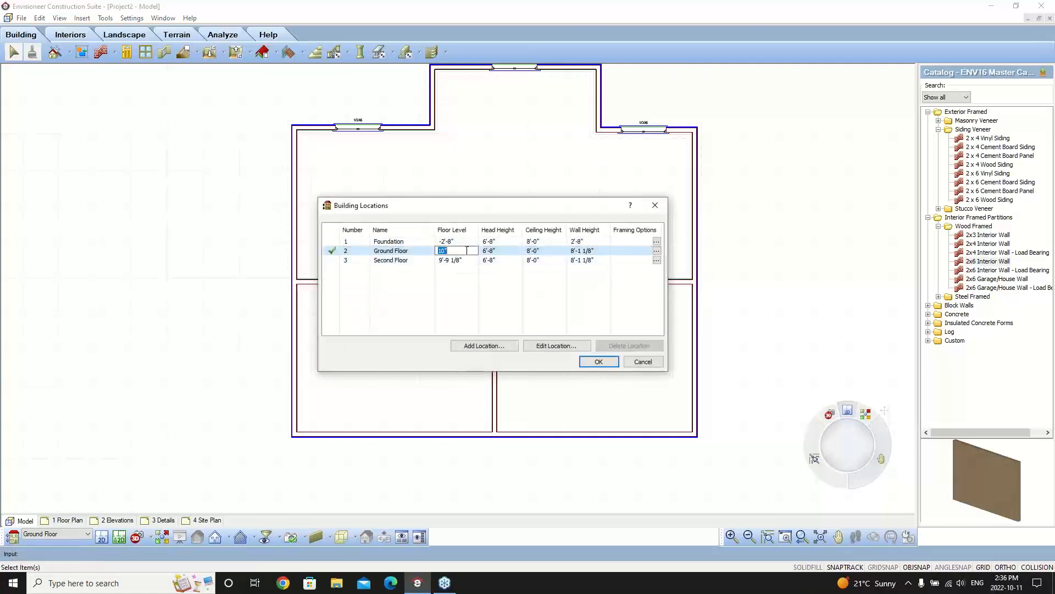
type("0")
left_click(482, 290)
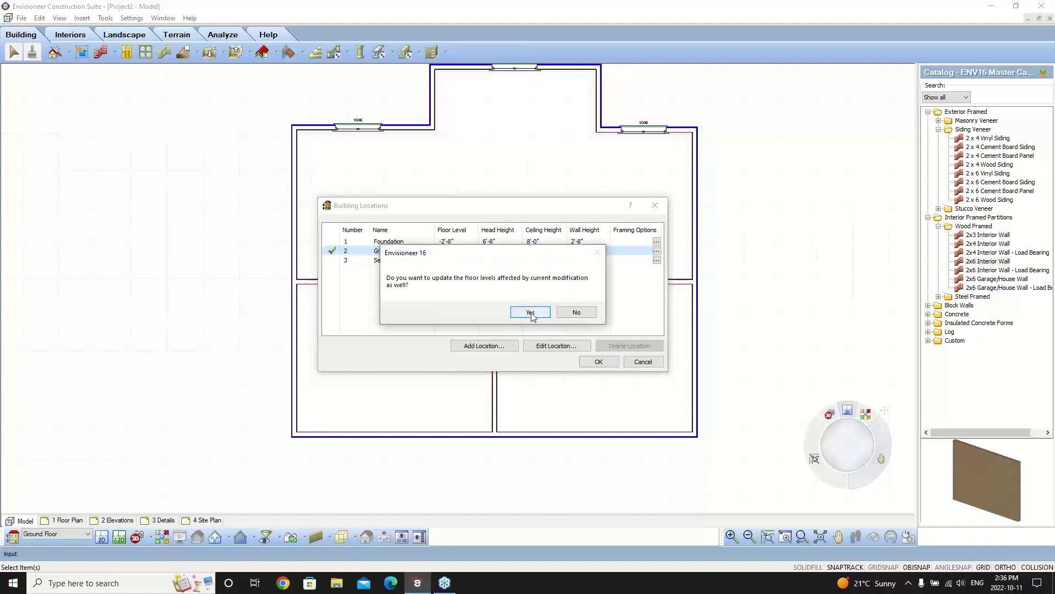
left_click(531, 312)
Step: Set the Foundation location's floor level to -3'-4" without updating the other floor levels, and accept the building locations
left_click(462, 261)
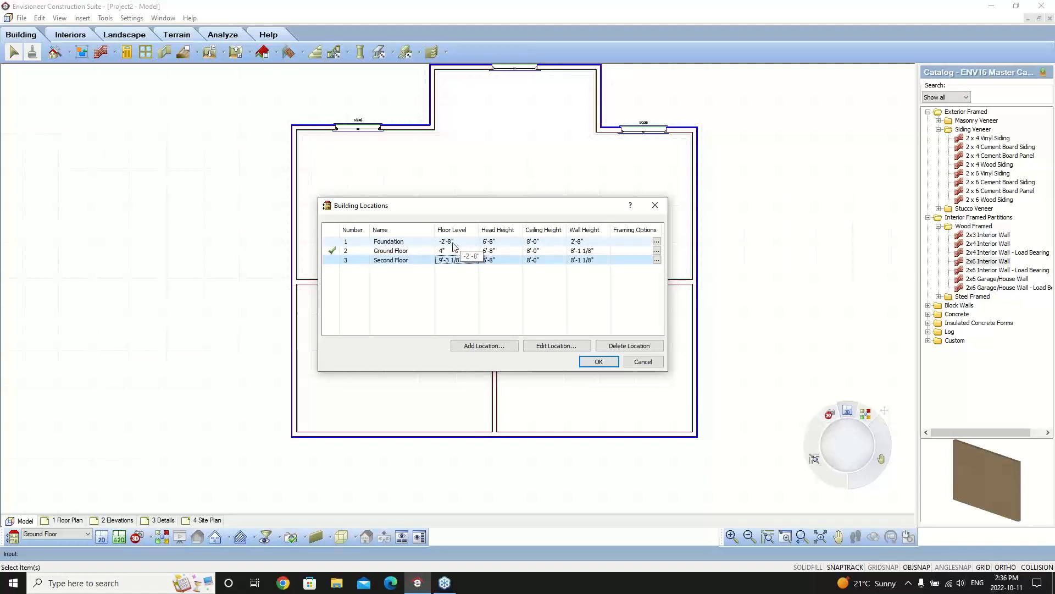
double_click(453, 245)
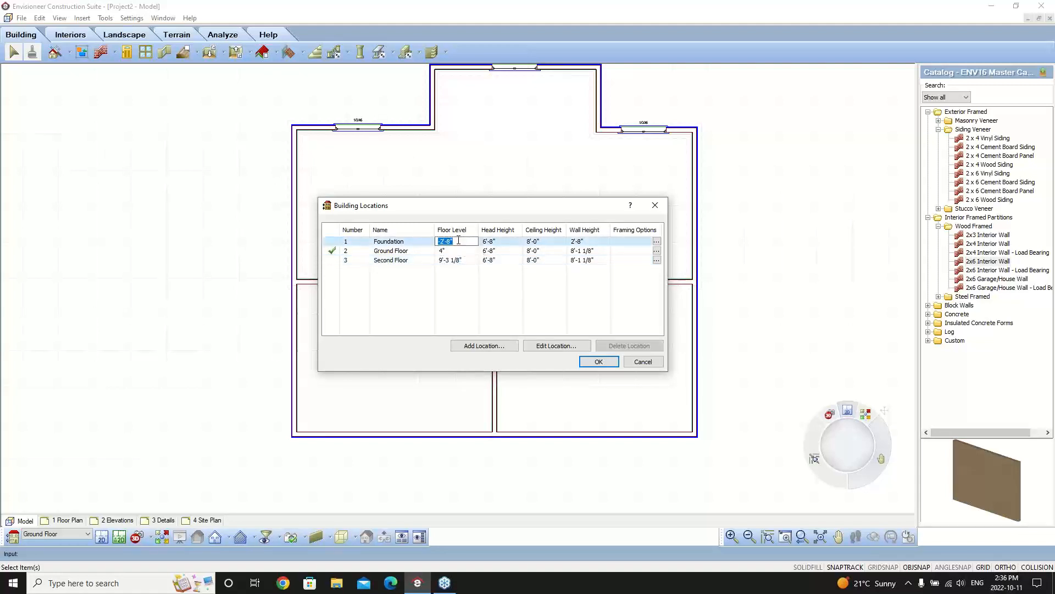
left_click_drag(458, 242, 404, 255)
type("-")
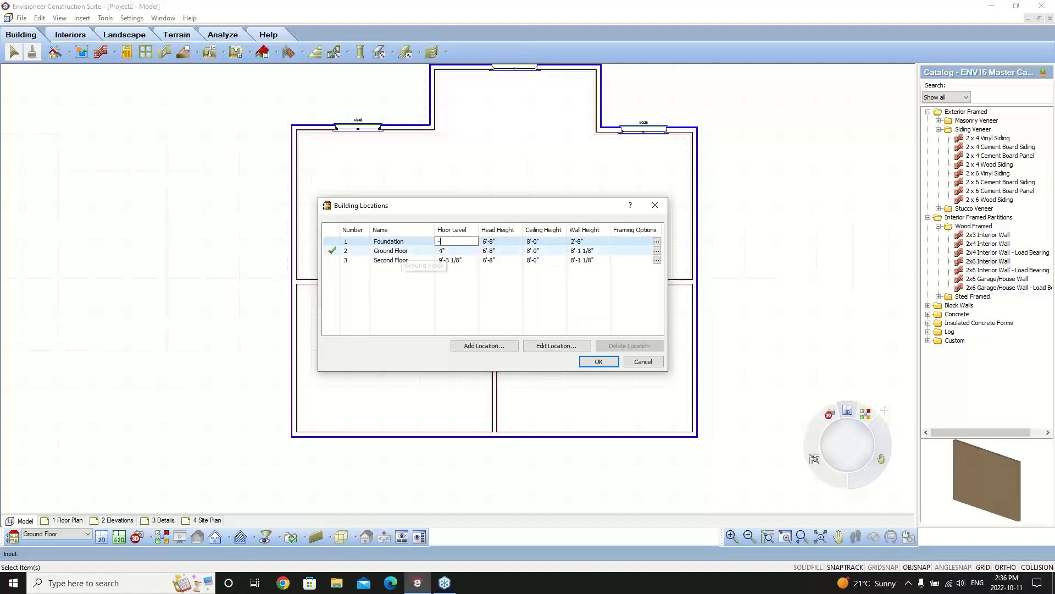
type("3'-4\"")
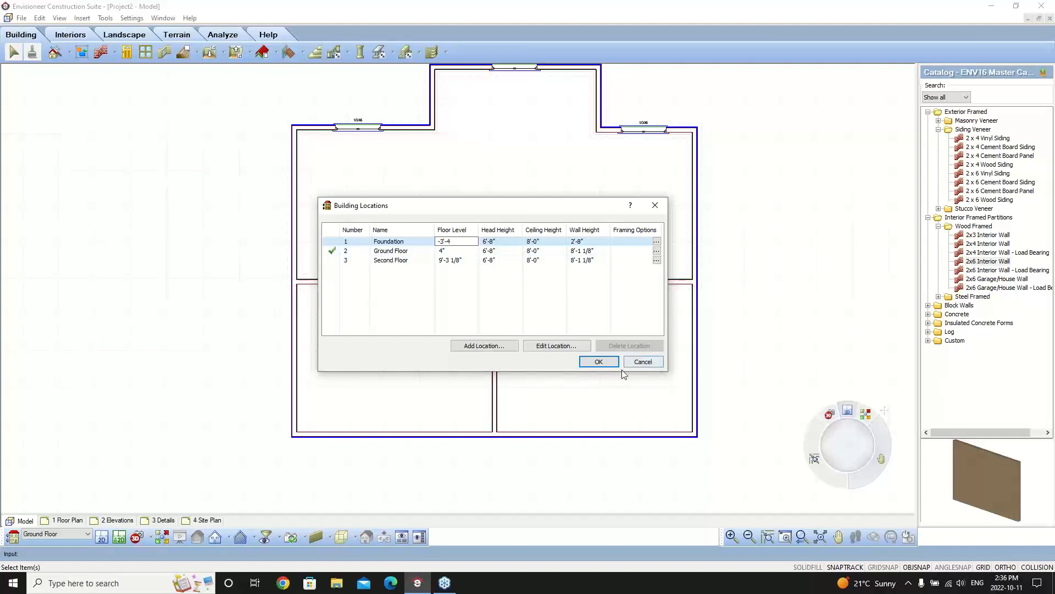
left_click(612, 361)
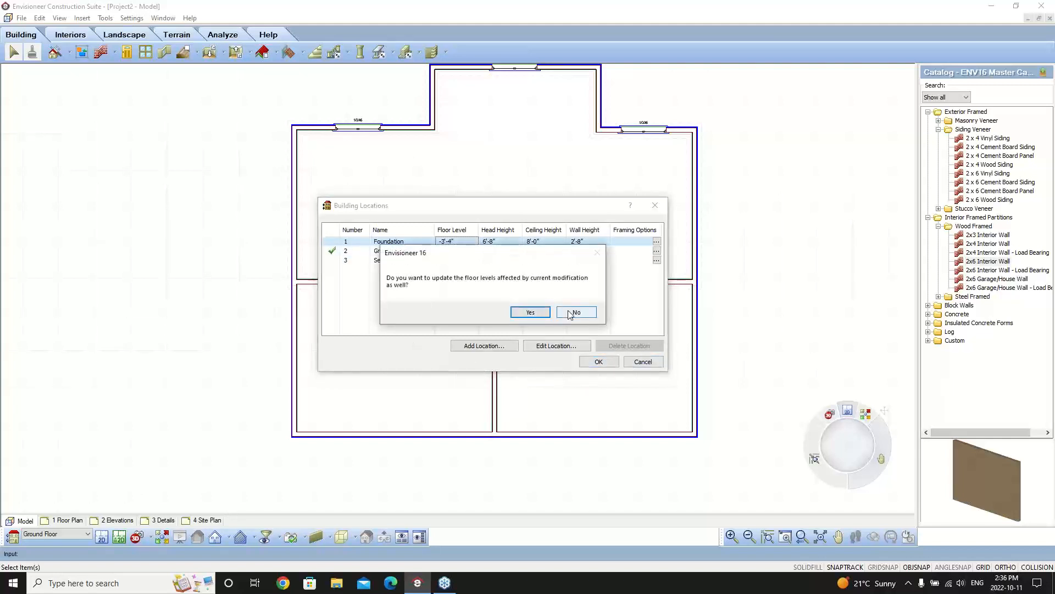
left_click(573, 313)
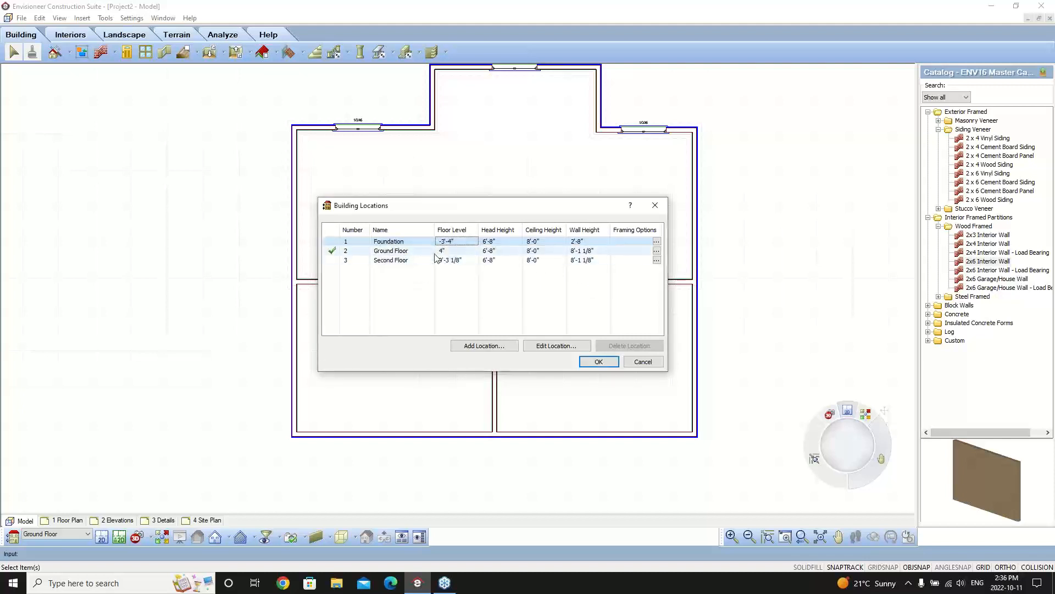
left_click(598, 362)
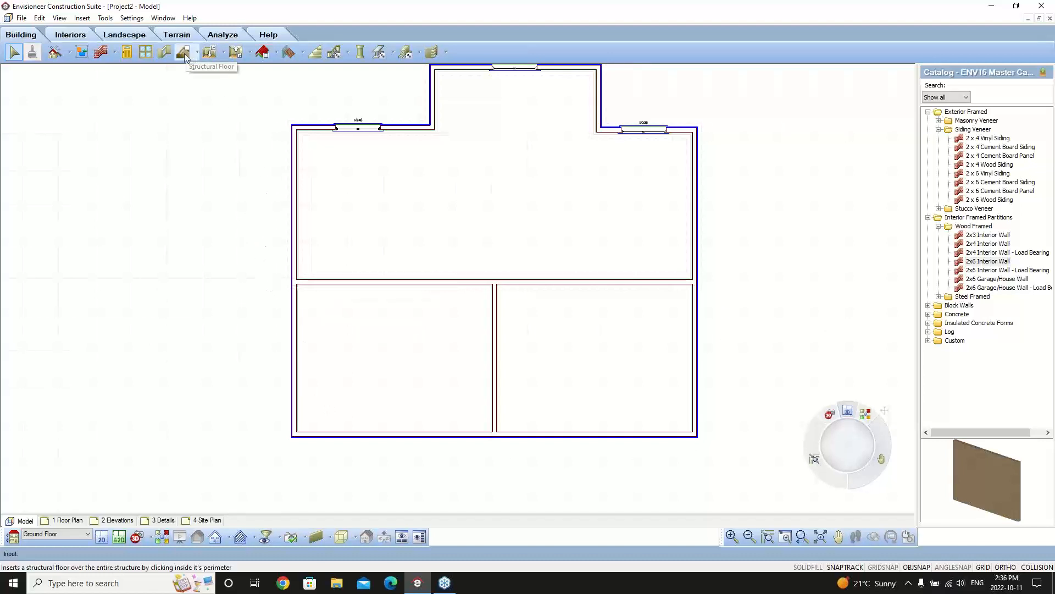
Step: Add a 4" Concrete Floor slab by picking the corners of the area covering the two lower rooms, up to the horizontal interior wall
left_click(225, 54)
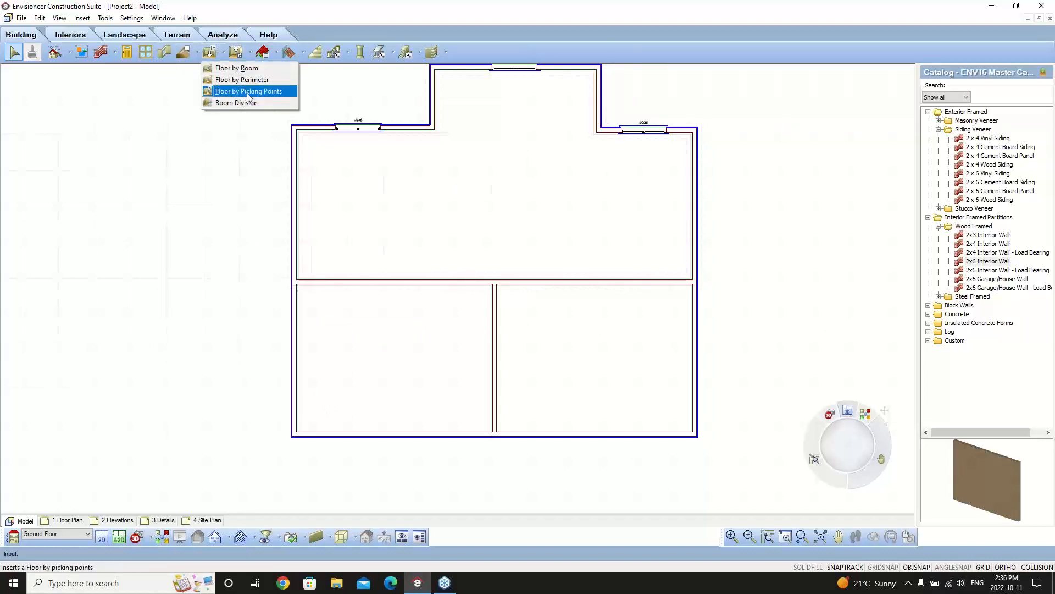
left_click(249, 92)
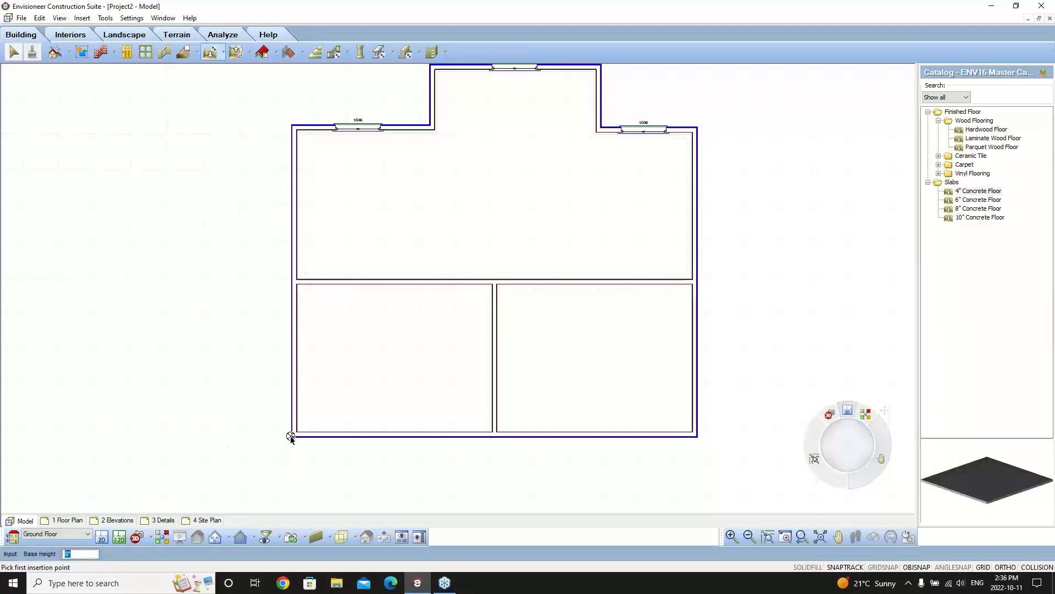
left_click(290, 437)
left_click(697, 437)
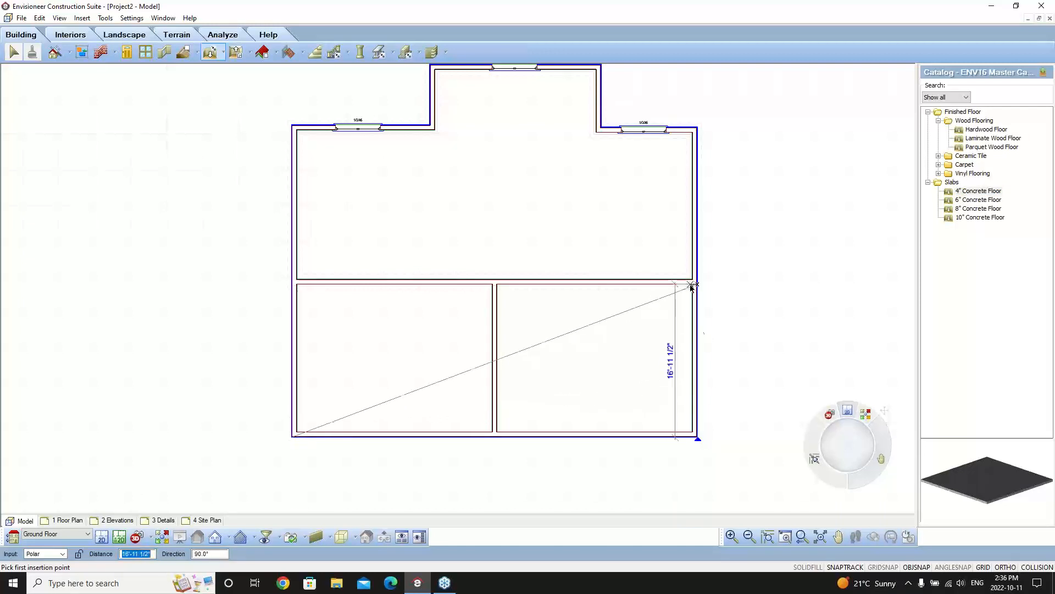
scroll(692, 286, "up", 5)
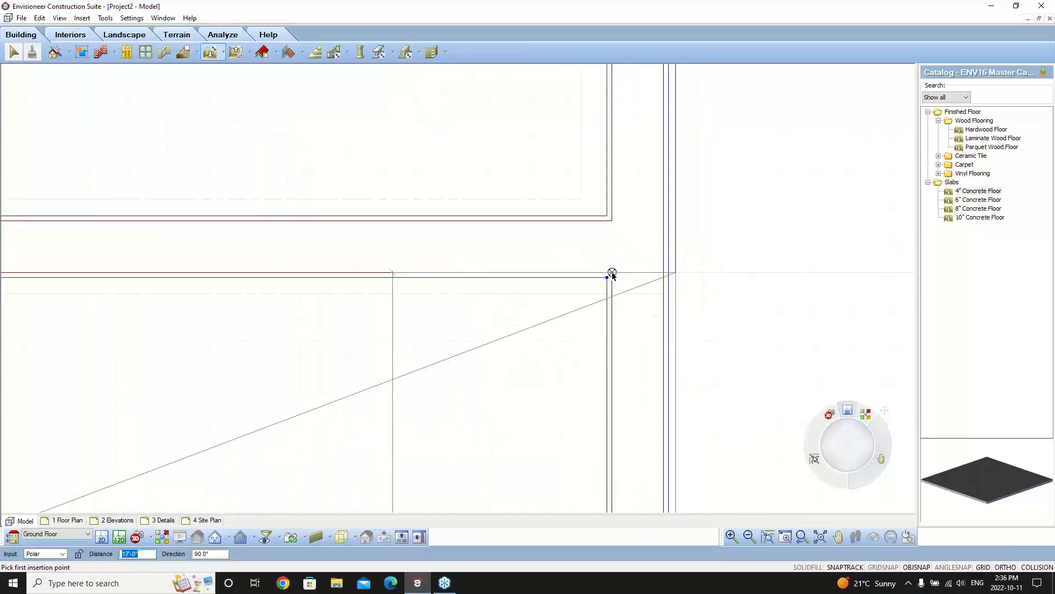
left_click(612, 274)
scroll(834, 288, "down", 6)
scroll(385, 342, "up", 5)
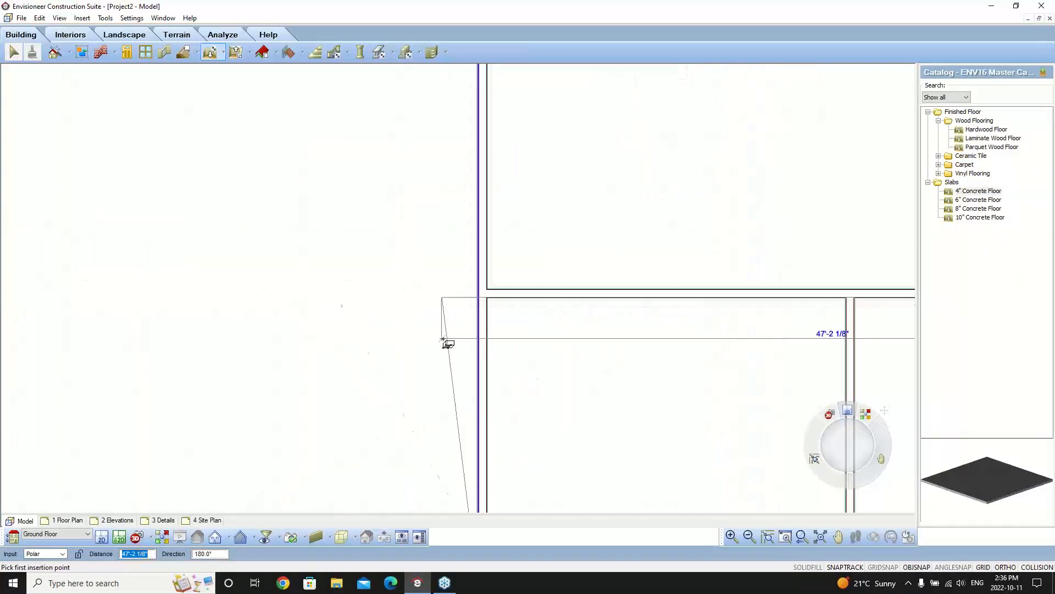
scroll(444, 339, "down", 1)
scroll(499, 261, "down", 5)
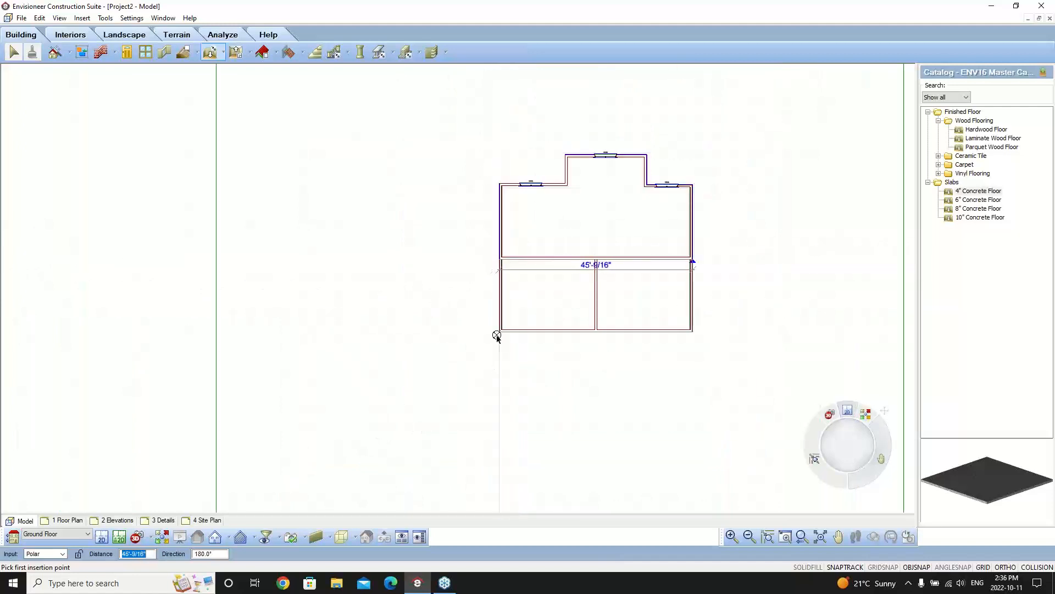
scroll(498, 270, "up", 5)
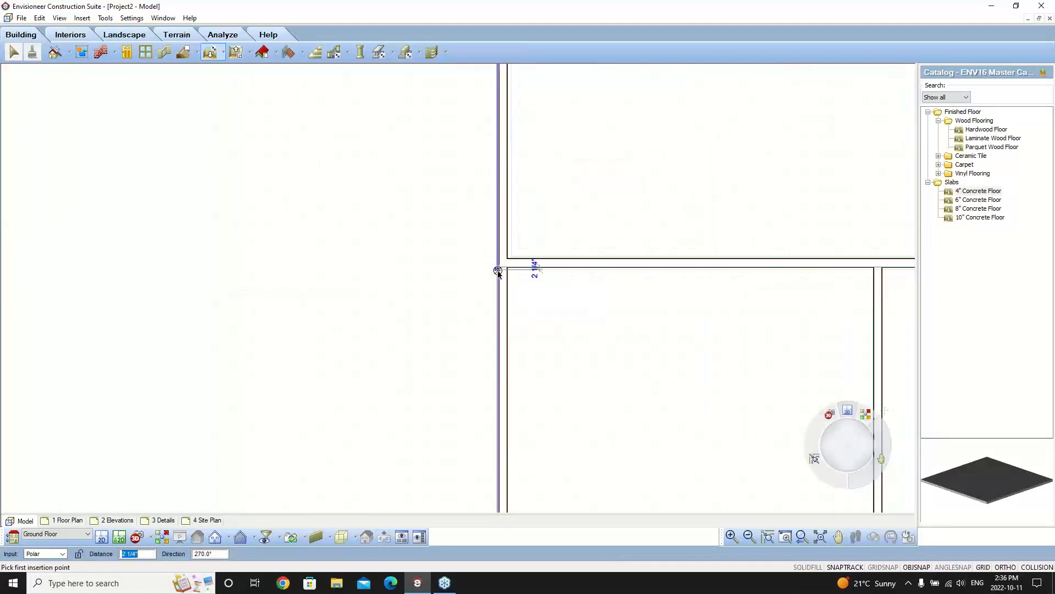
right_click(498, 270)
left_click(514, 277)
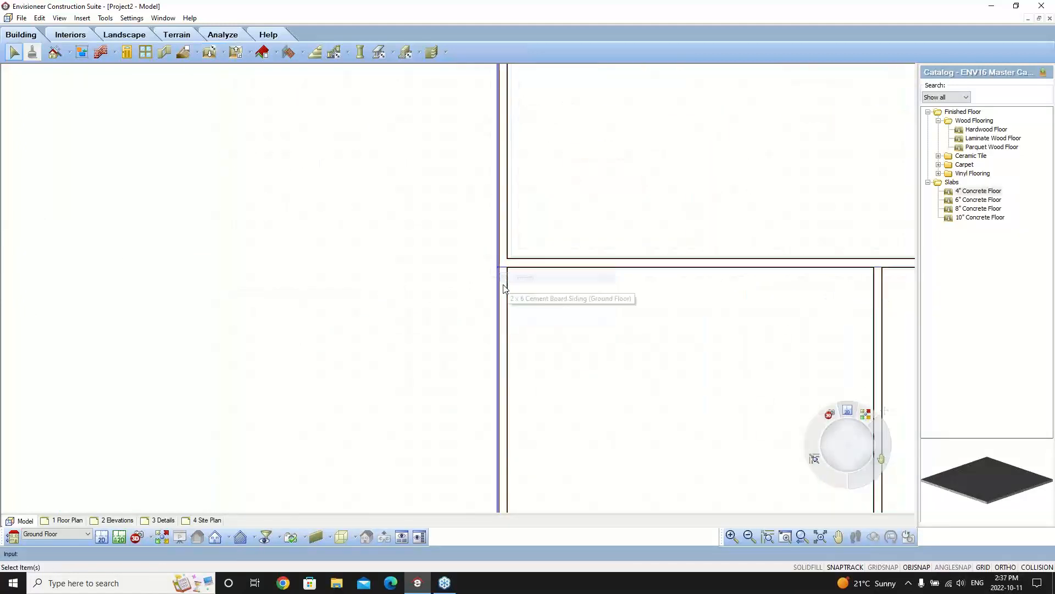
Step: Check the slab edge against the exterior siding in a 3D perspective and return to the 2D plan
left_click(147, 538)
left_click(162, 519)
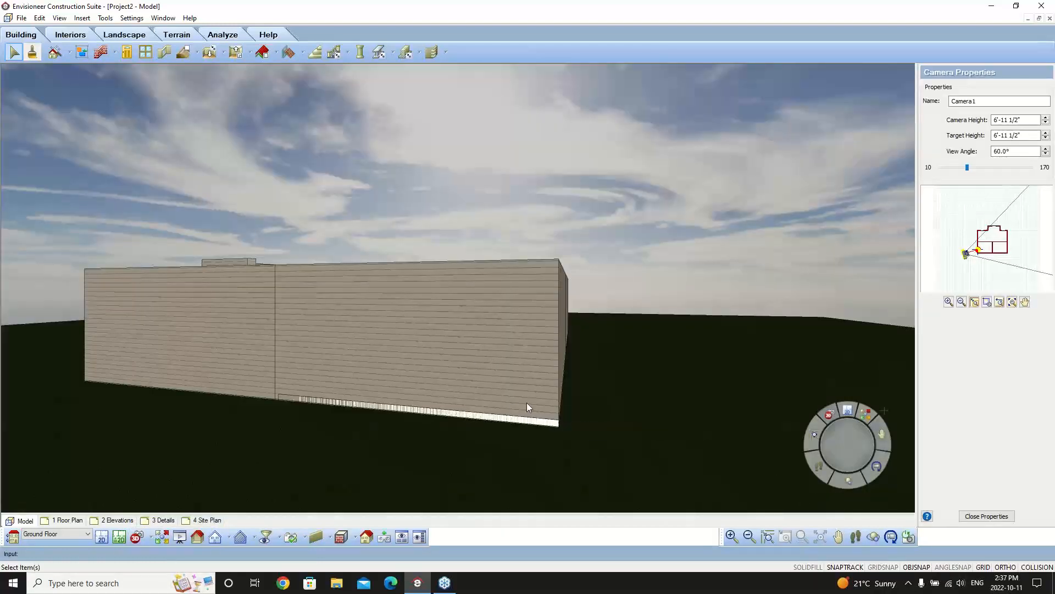
left_click(512, 349)
left_click(103, 537)
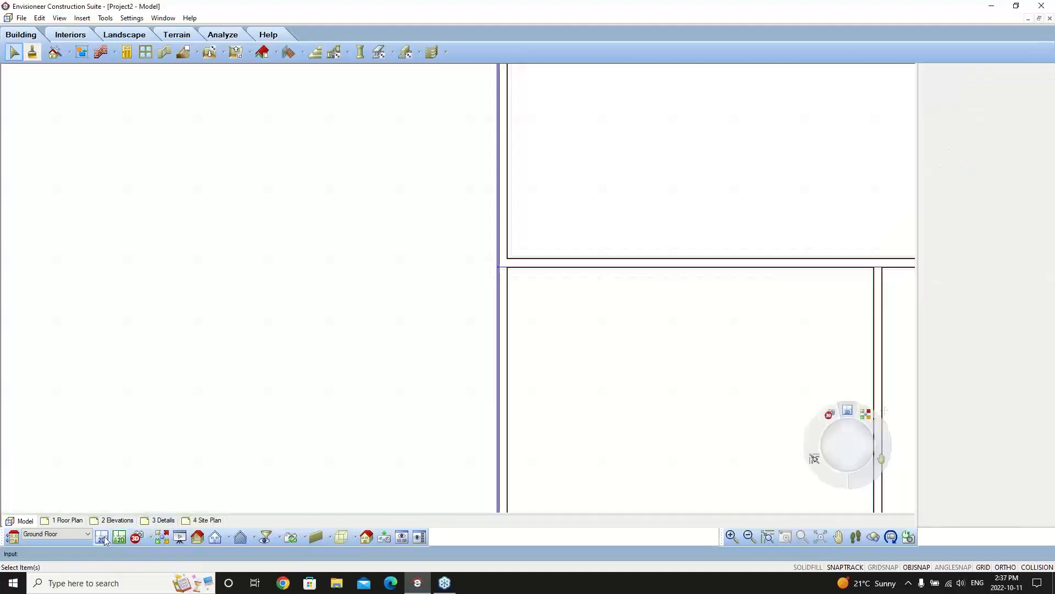
Step: Change the Lower Exterior Face distance of the four exterior wall segments enclosing the two lower rooms, and deselect them
left_click(501, 313)
scroll(383, 258, "down", 5)
scroll(499, 353, "up", 2)
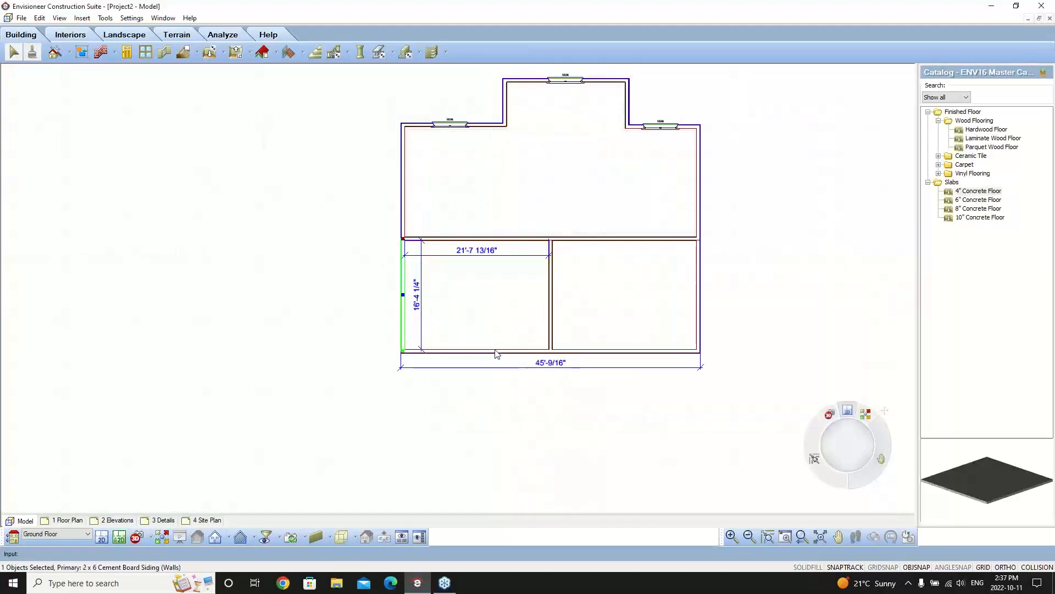
left_click(494, 353, "shift")
left_click(654, 351, "shift")
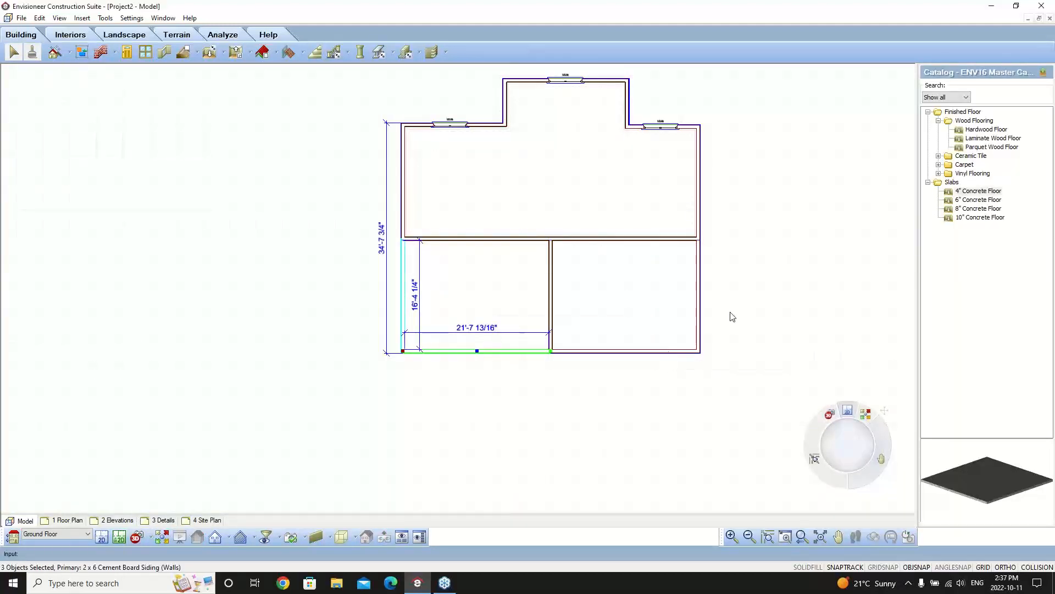
right_click(702, 298)
left_click(748, 316)
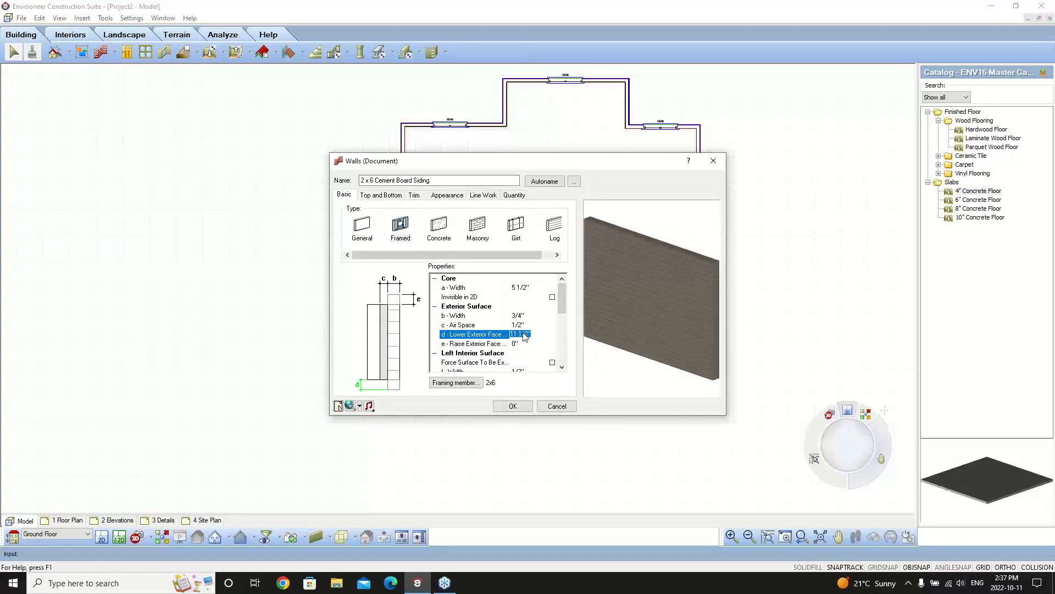
left_click(513, 406)
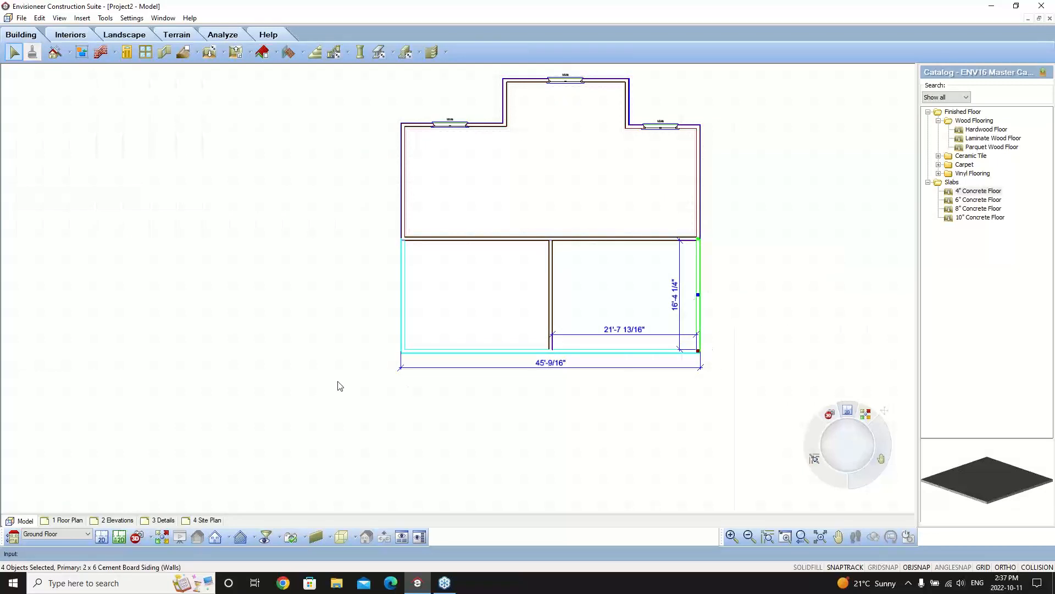
right_click(404, 308)
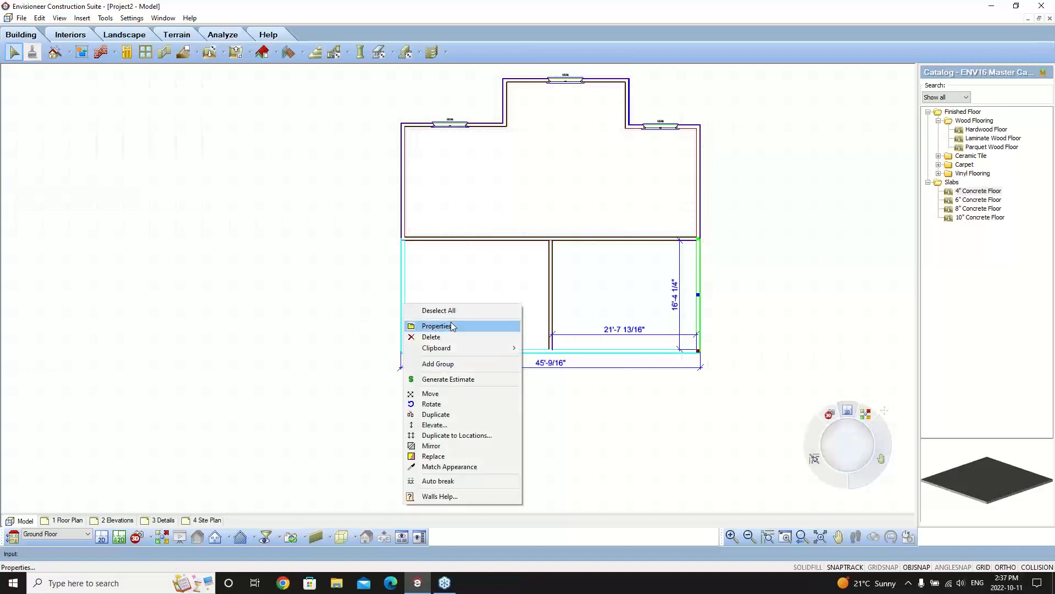
left_click(372, 314)
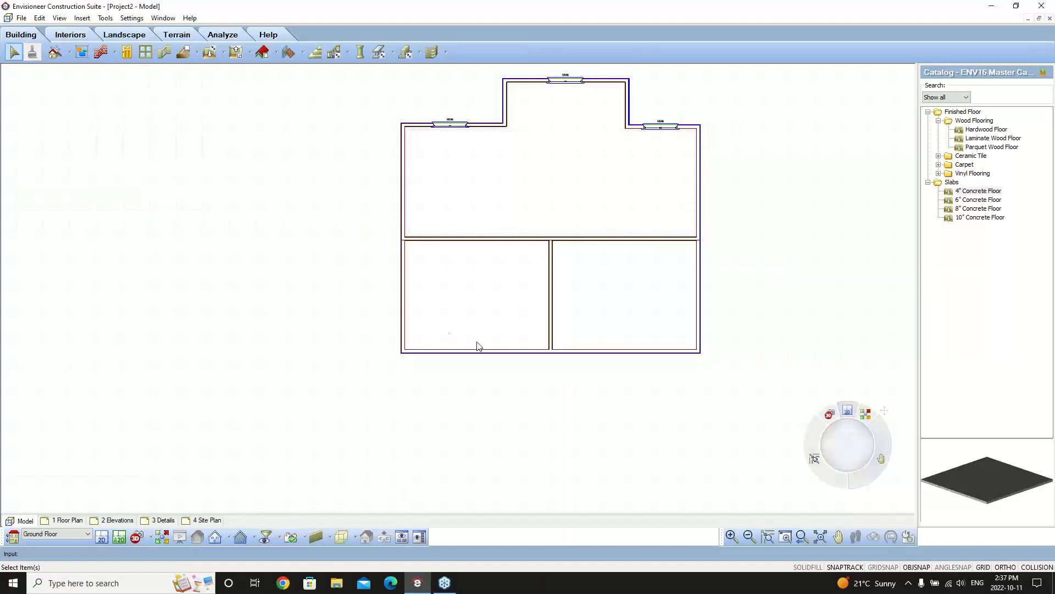
Step: Inspect the siding and slab edge in a 3D perspective, and examine the floor inside the lower room
left_click(142, 539)
left_click(160, 523)
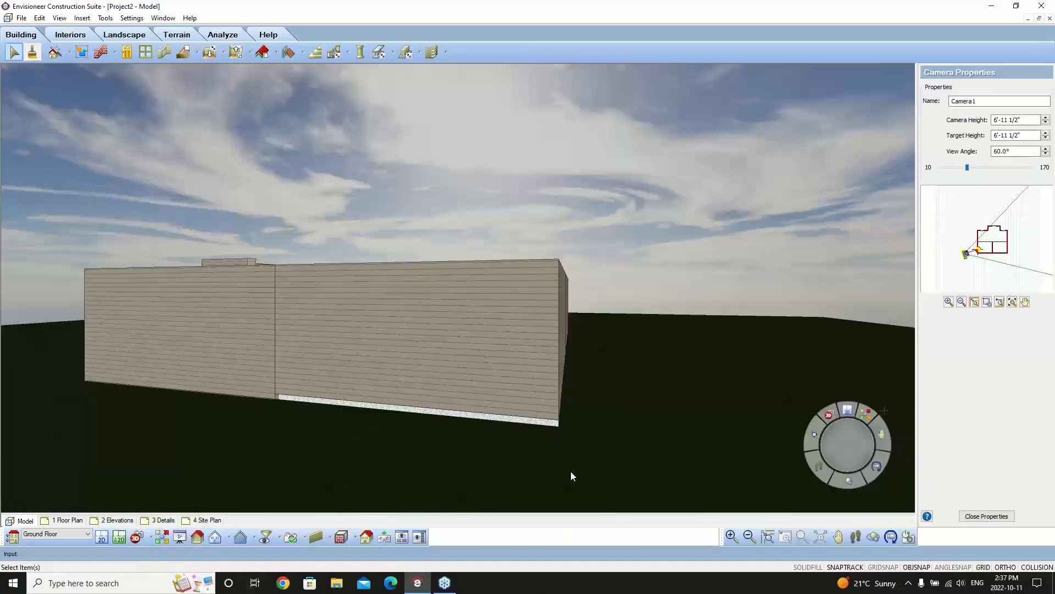
left_click(843, 540)
left_click_drag(588, 436, 591, 415)
left_click(856, 538)
left_click_drag(391, 405, 573, 406)
right_click(573, 406)
left_click(613, 415)
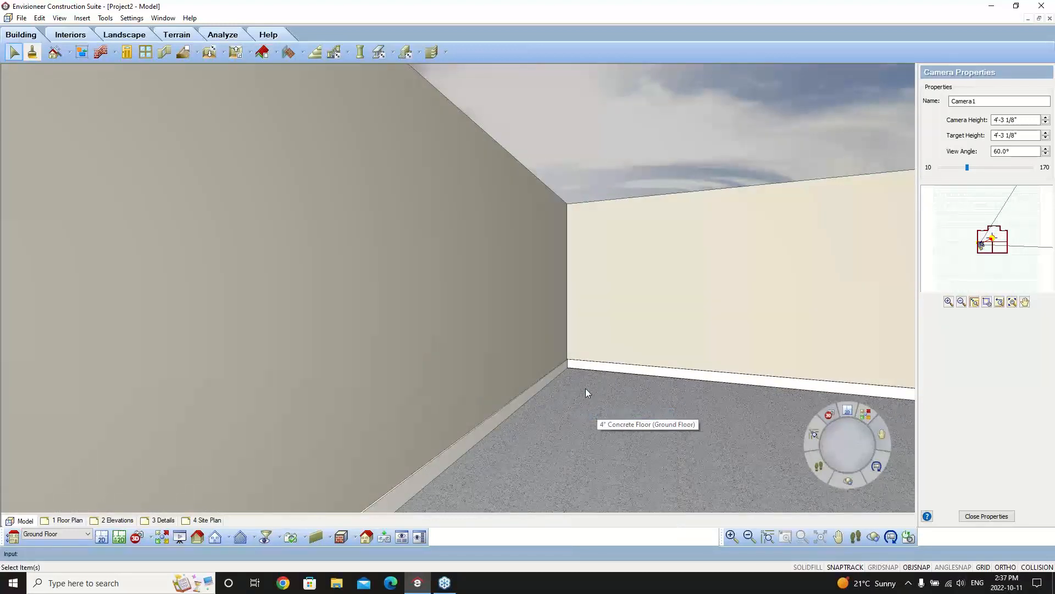
left_click(586, 388)
left_click(586, 392)
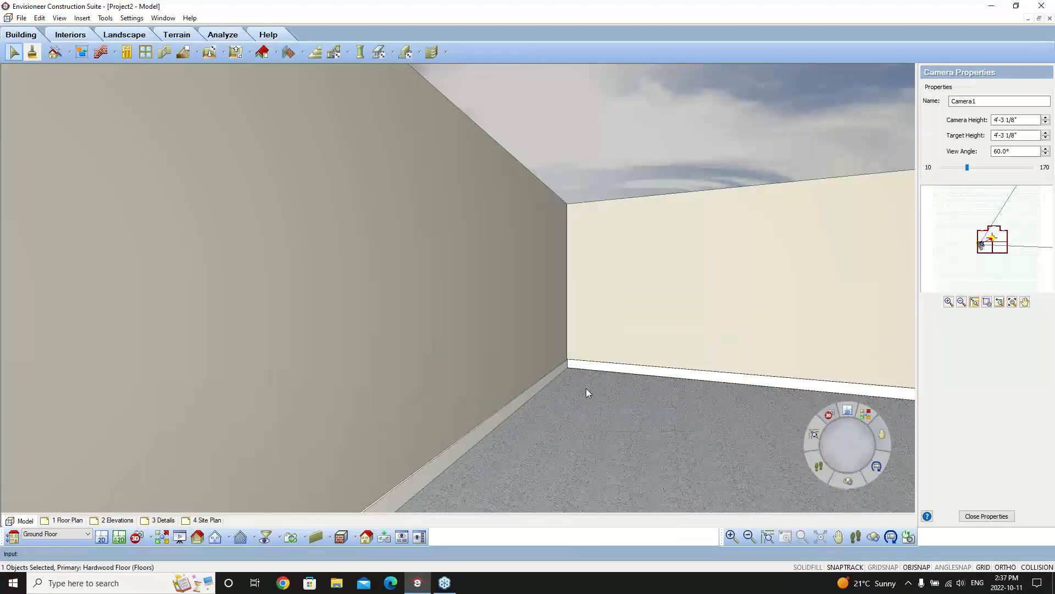
key("Escape")
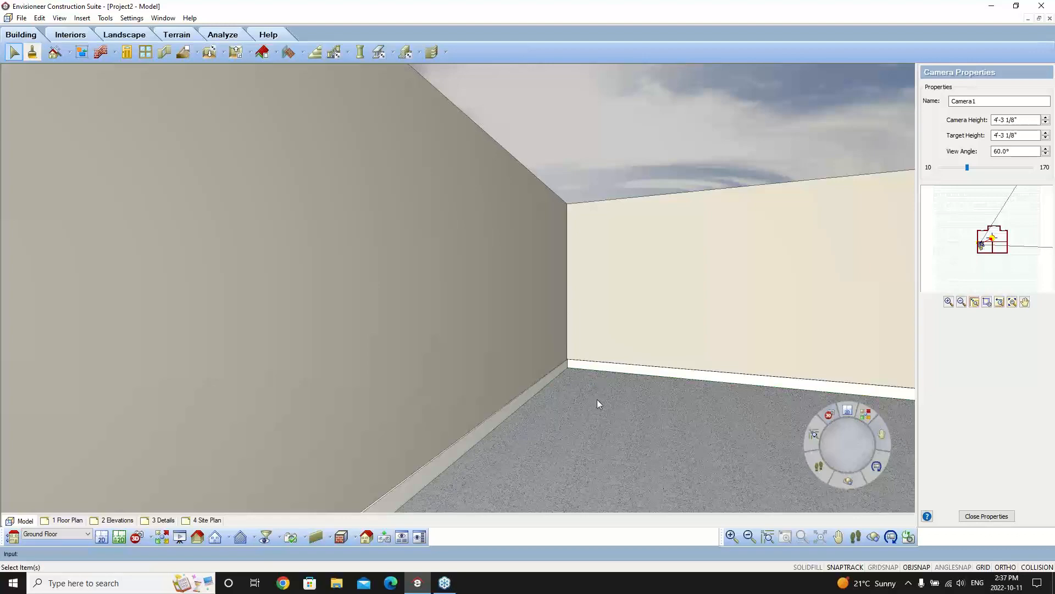
Step: Examine the open foundation beneath the large upper room in the perspective view, and return to the 2D plan
left_click(839, 536)
left_click_drag(681, 434, 575, 406)
left_click(856, 536)
left_click_drag(467, 401, 511, 333)
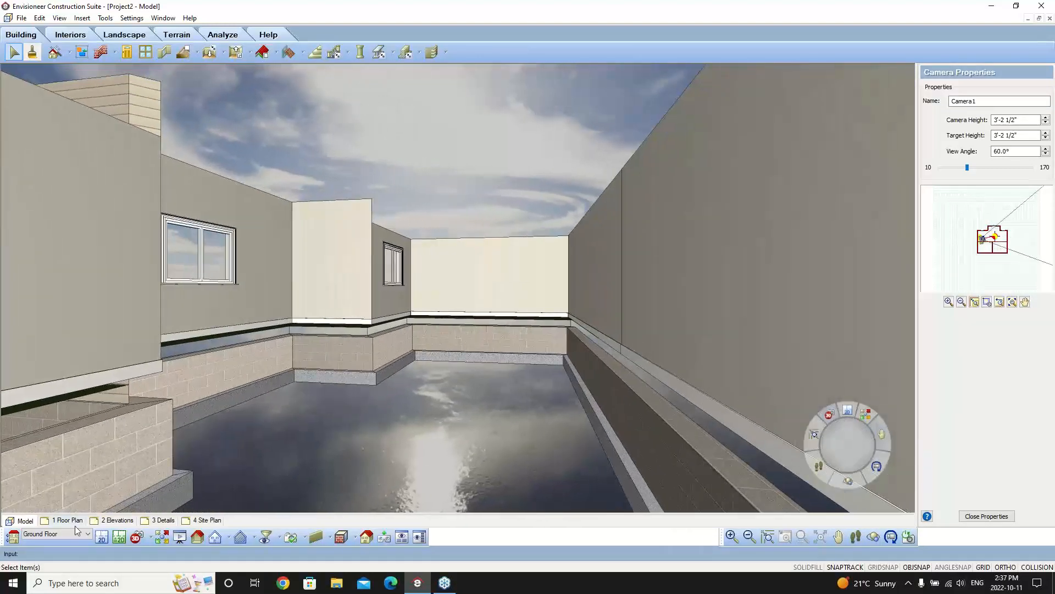
left_click(102, 537)
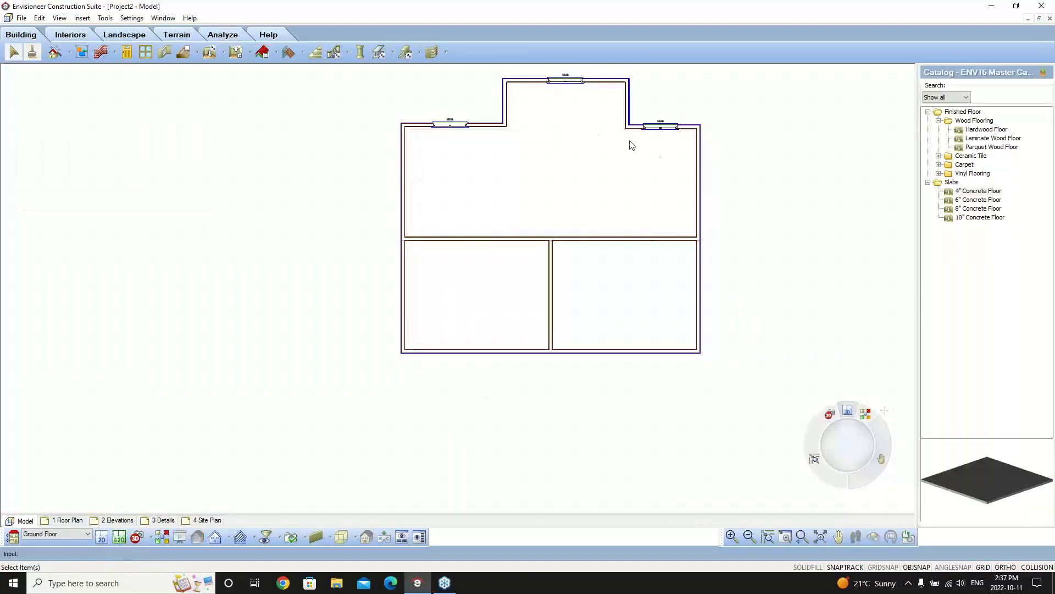
Step: Insert a 2x10 Floor System w/ 3/4" OSB No Sill Plate by perimeter within the building outline
scroll(459, 229, "down", 3)
middle_click_drag(478, 237, 374, 370)
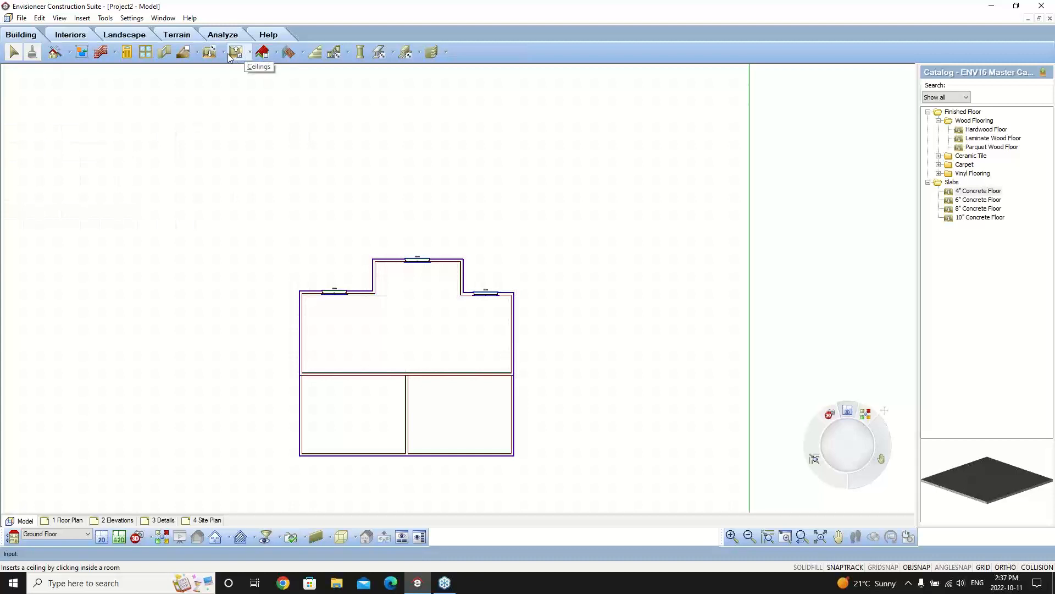
left_click(196, 52)
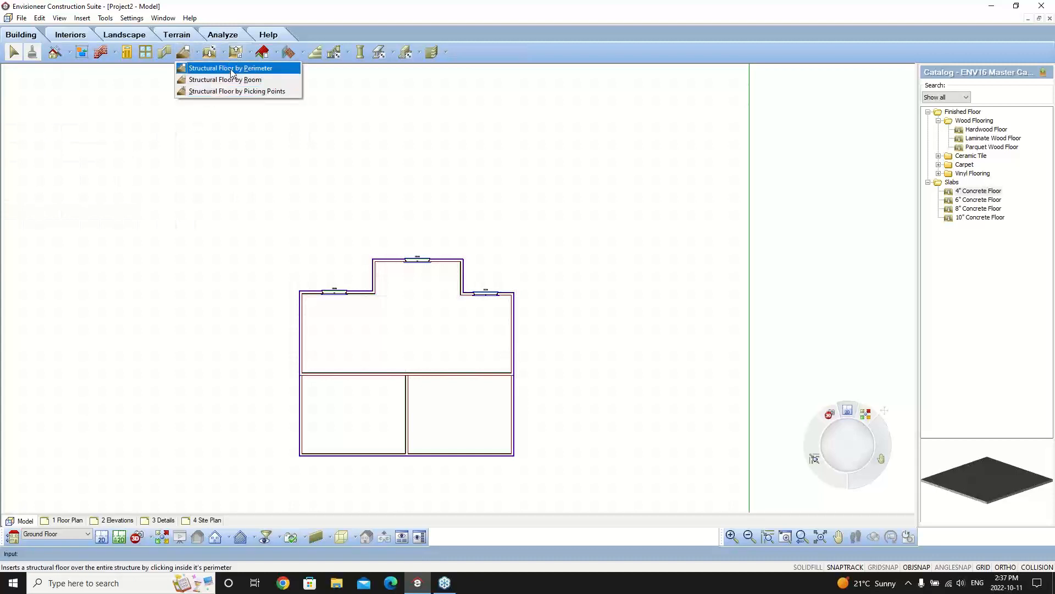
left_click(233, 71)
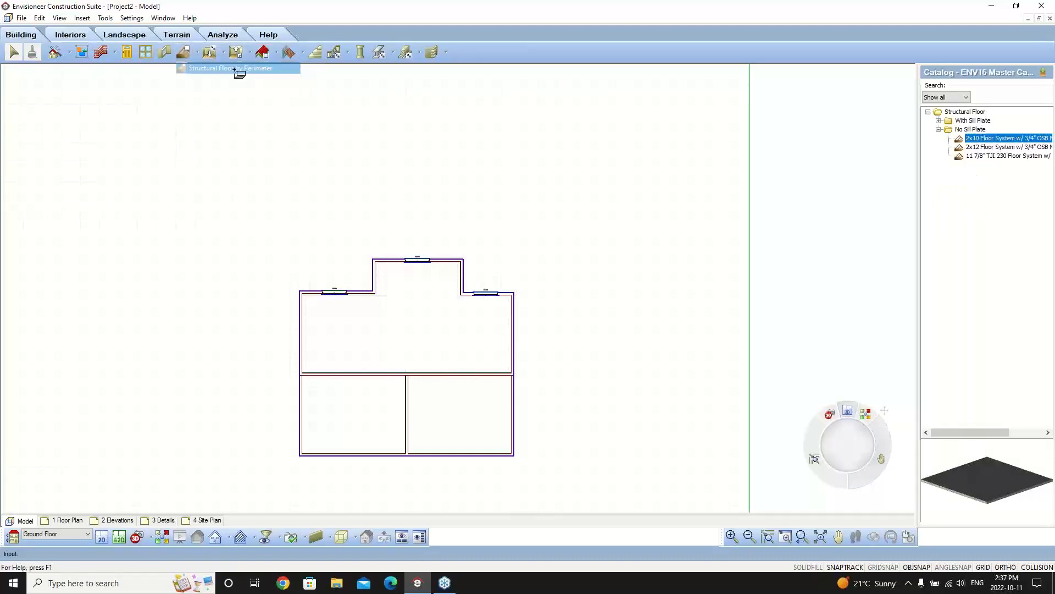
left_click(420, 316)
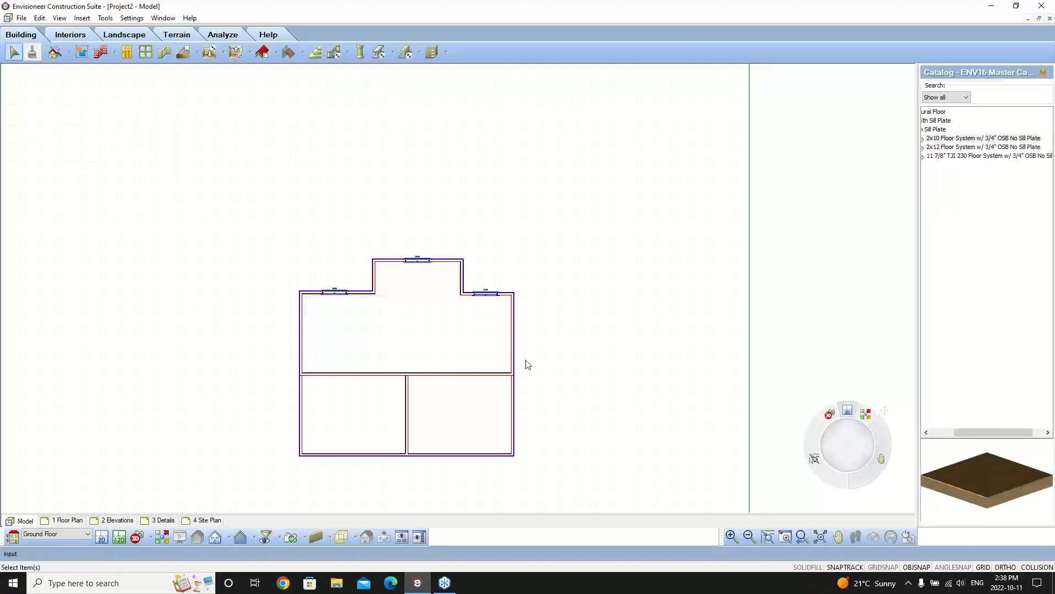
Step: Move the structural floor's lower edge up to the horizontal interior wall so that it covers only the large upper room
scroll(310, 468, "up", 5)
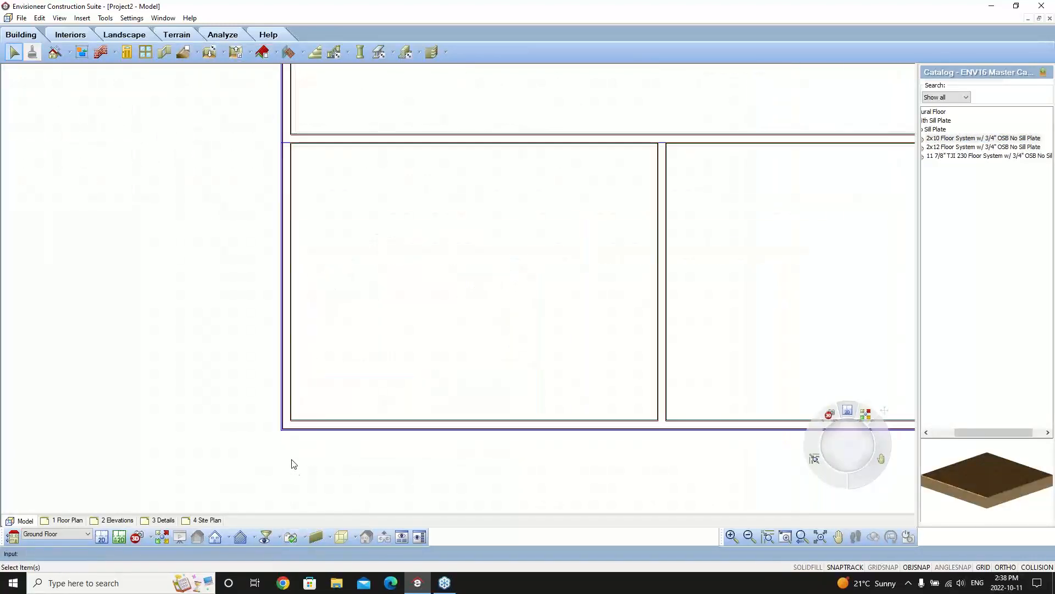
left_click(296, 423)
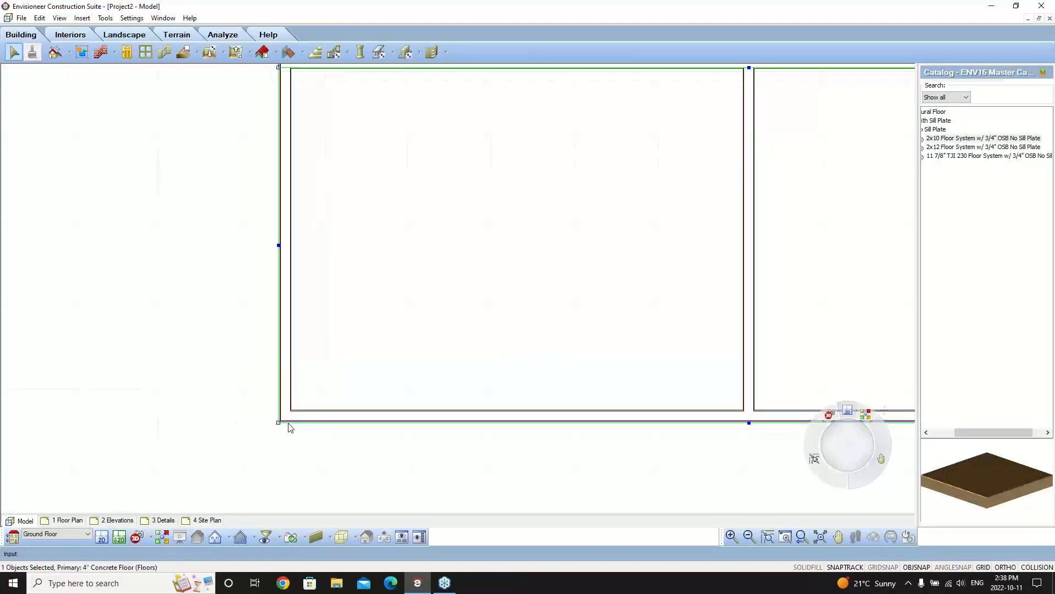
left_click(287, 424)
left_click(286, 423)
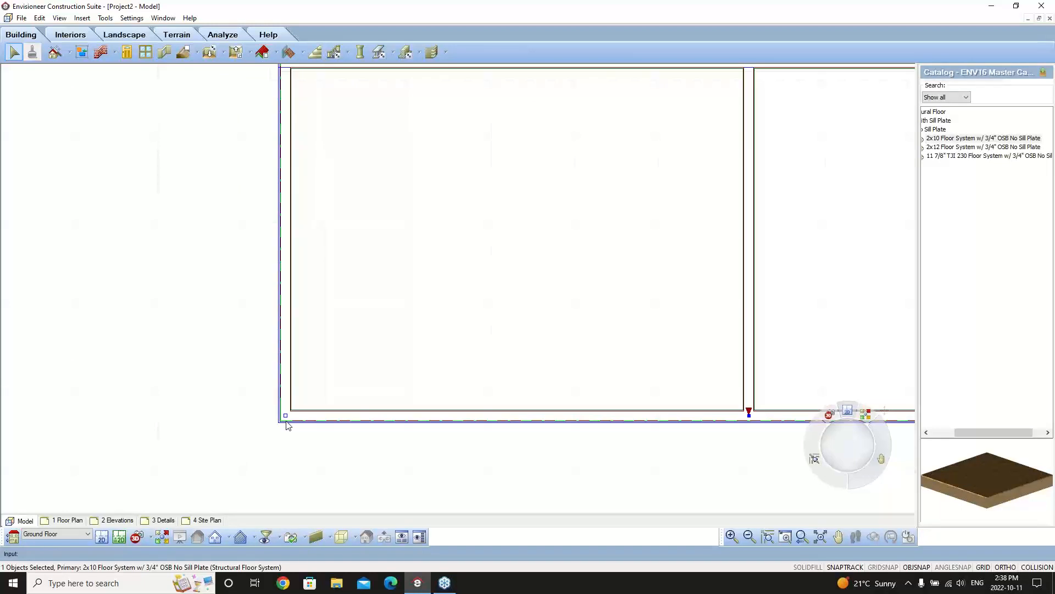
scroll(261, 433, "down", 5)
left_click_drag(446, 423, 267, 289)
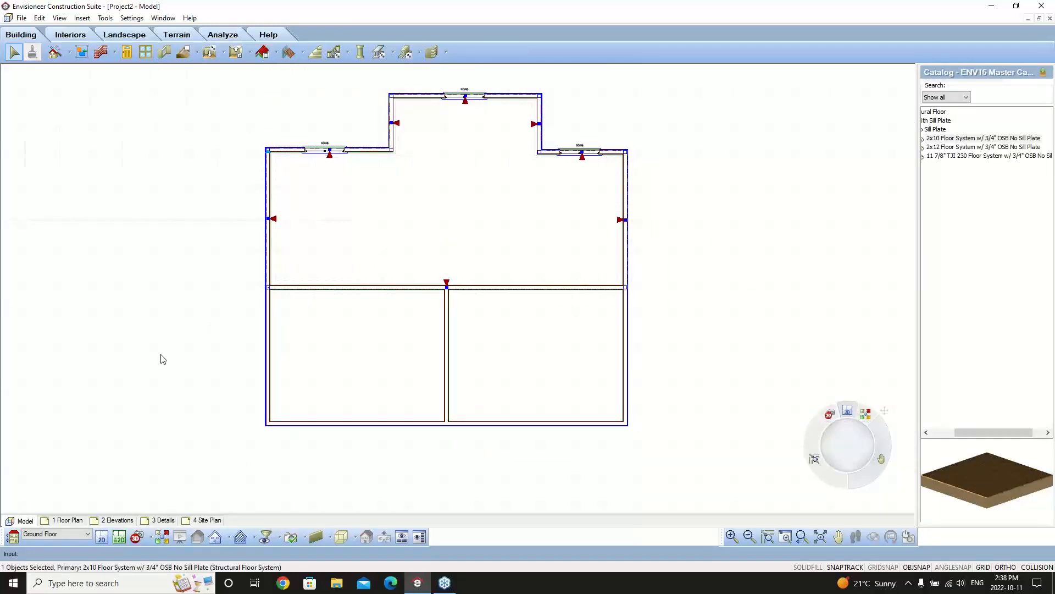
Step: Inspect the structural floor in a 3D perspective from above and from inside the foundation underneath it
left_click(137, 537)
left_click(165, 521)
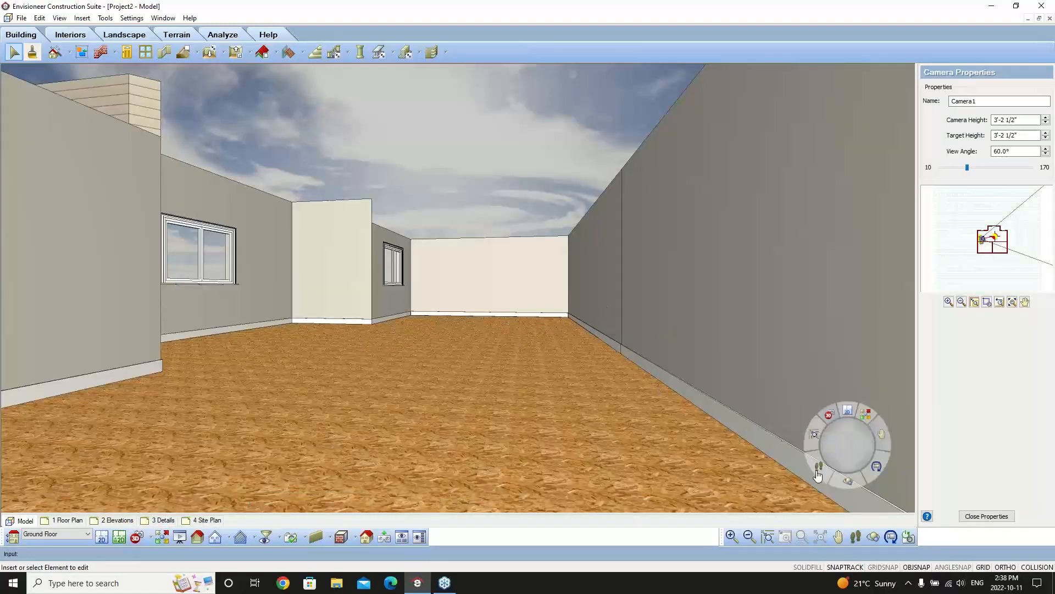
left_click(838, 537)
left_click_drag(738, 392, 407, 362)
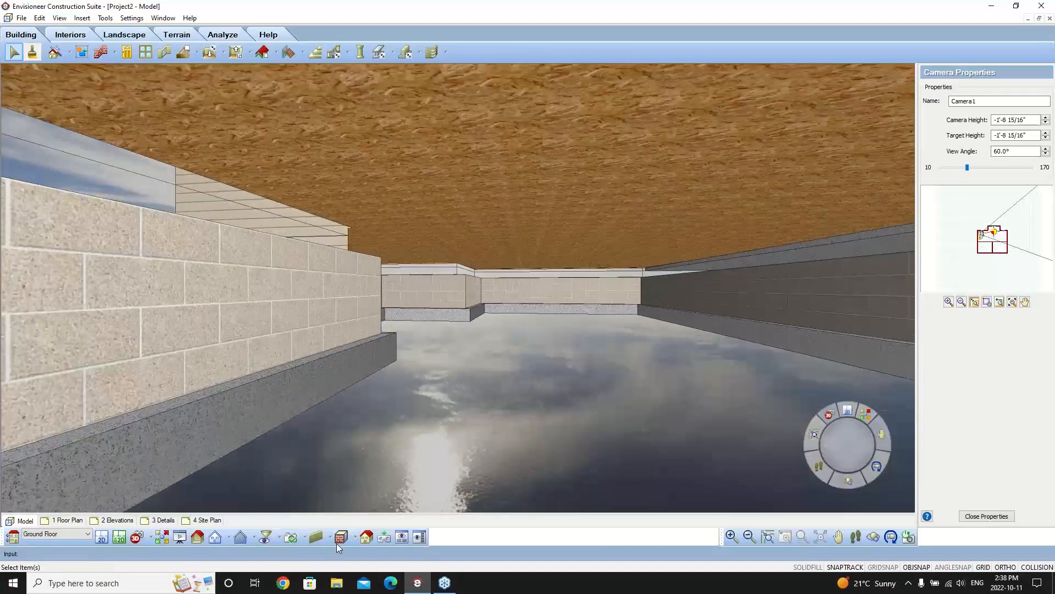
Step: Display the Structural Floor Framing elements through the view filter's Floors category
left_click(275, 536)
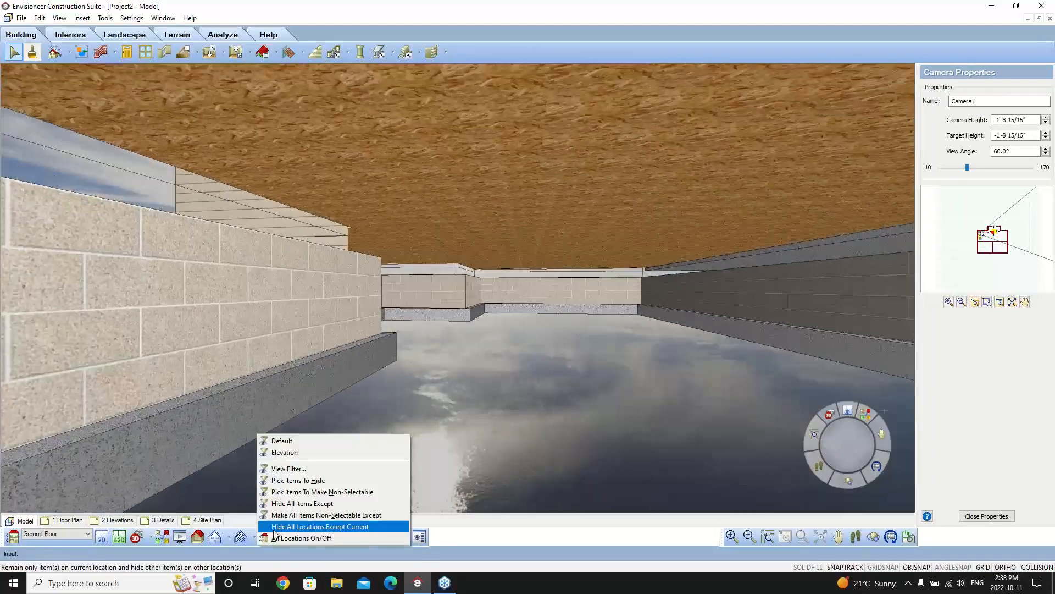
left_click(292, 470)
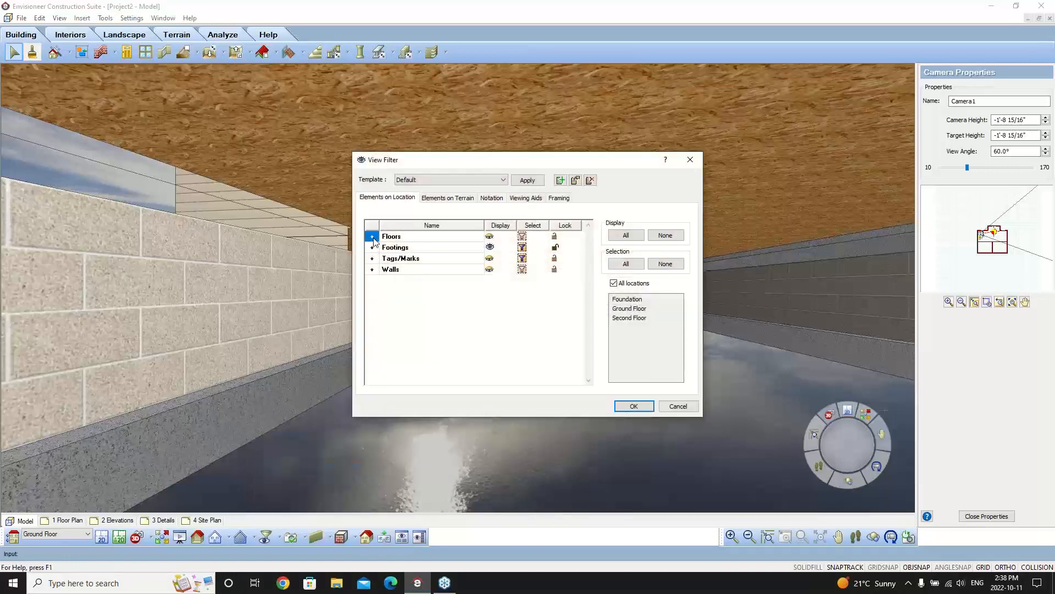
left_click(372, 235)
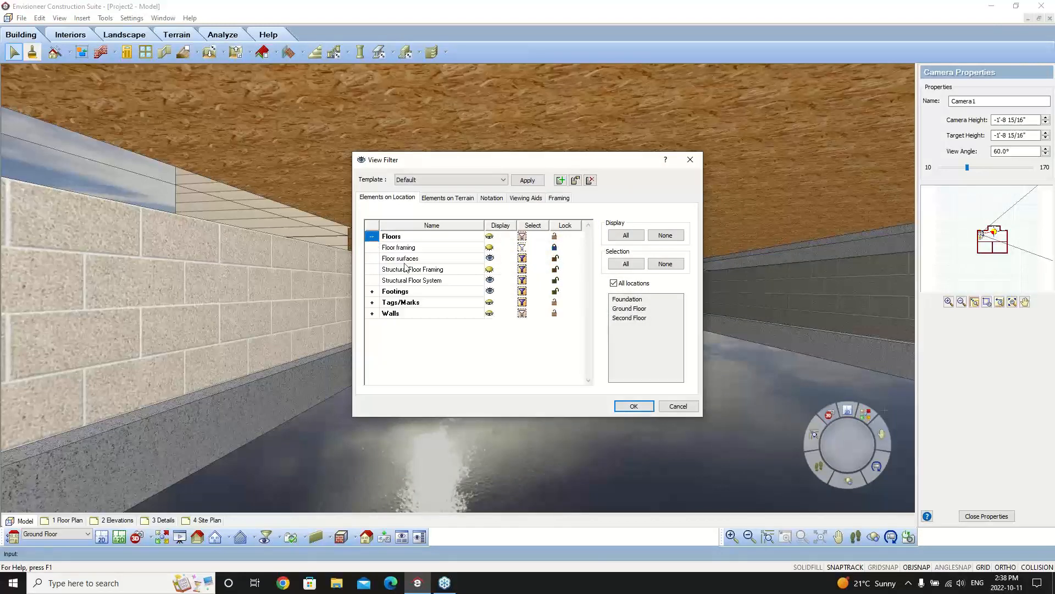
left_click(490, 269)
left_click(634, 407)
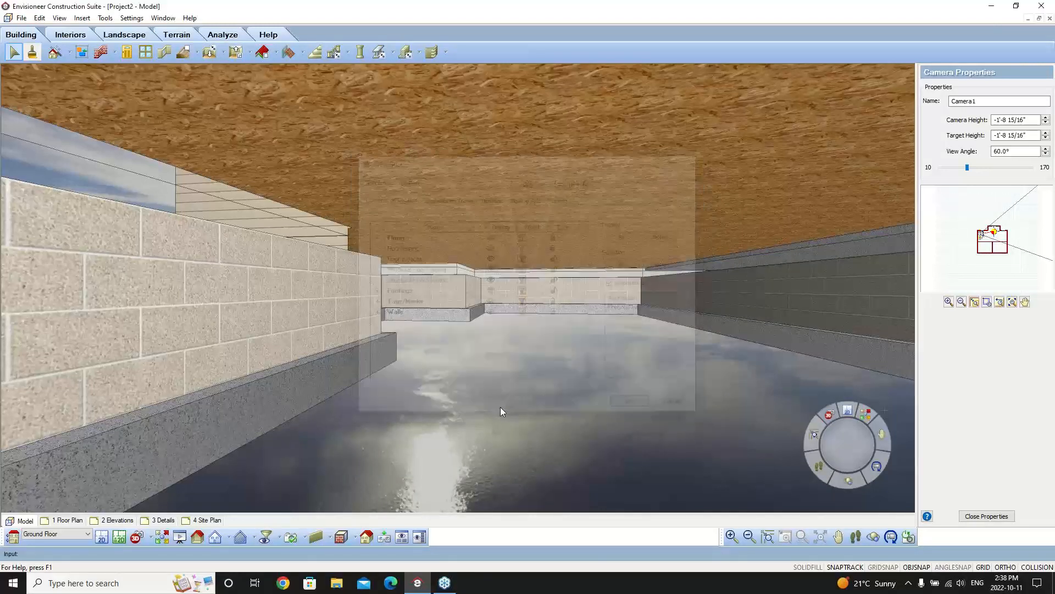
Step: Inspect the floor joists from inside the foundation and move the camera back outside to view the building exterior
left_click(841, 543)
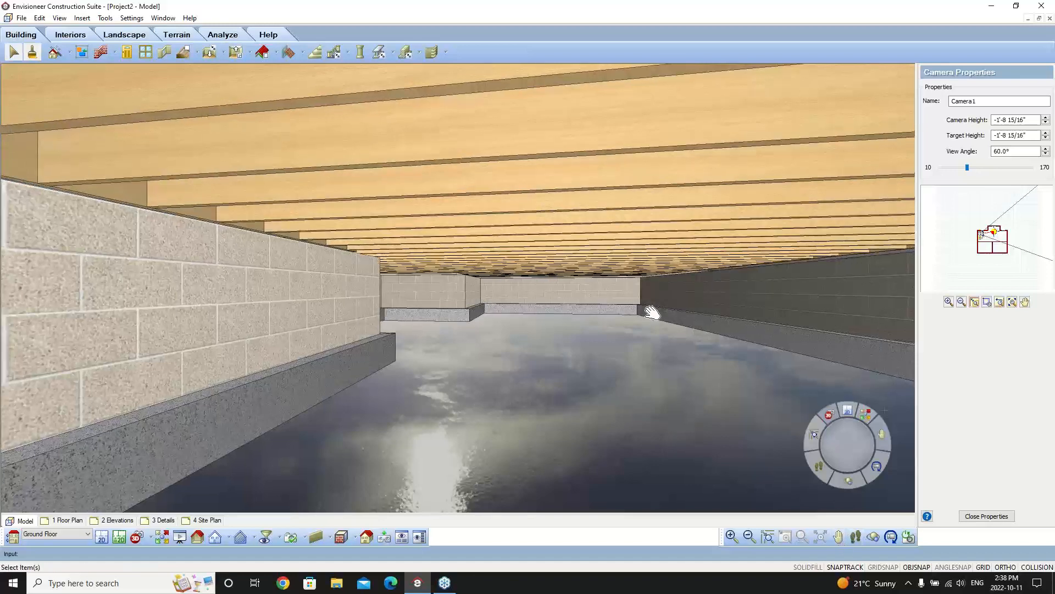
left_click_drag(653, 309, 519, 358)
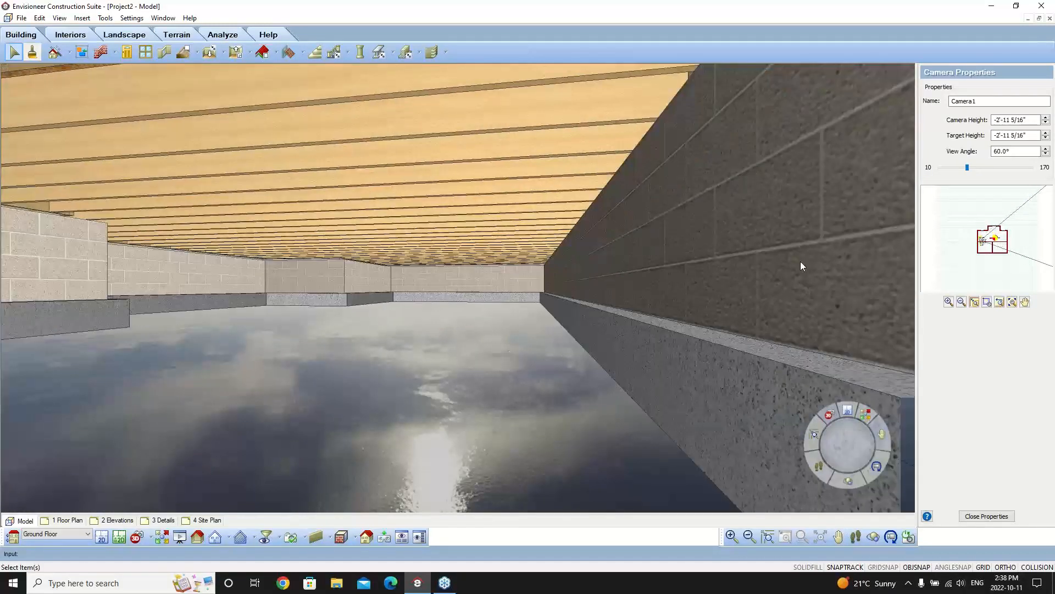
left_click(1047, 39)
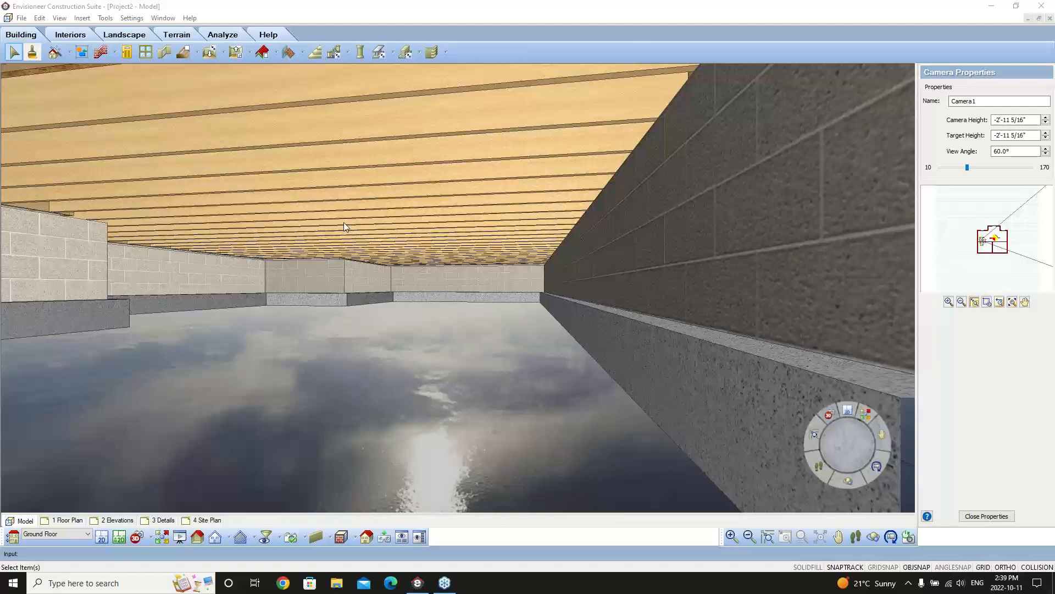
middle_click_drag(714, 185, 603, 302)
right_click(610, 302)
left_click(613, 302)
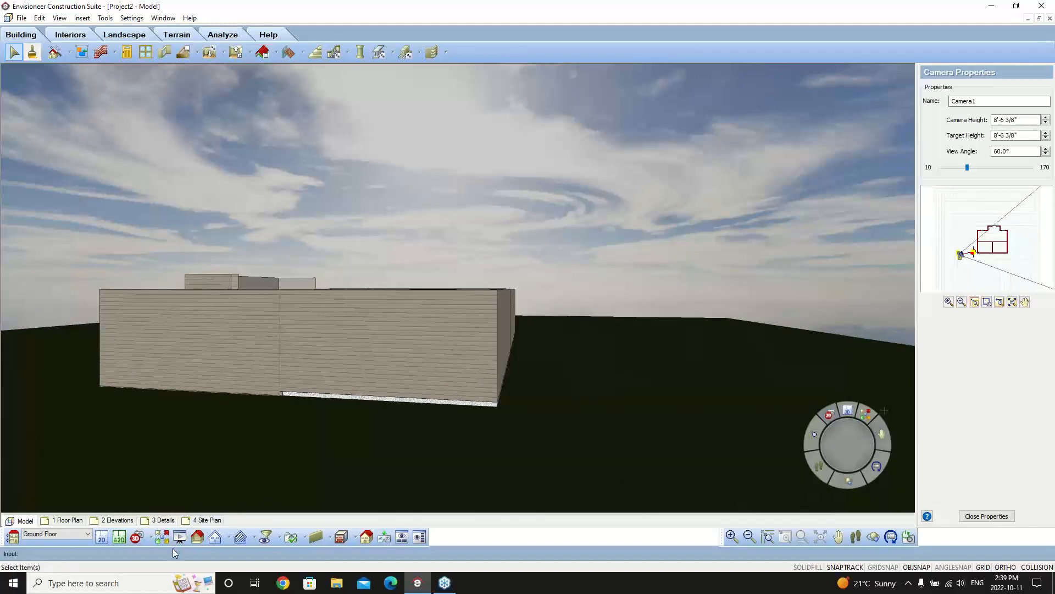
Step: Review the floor levels and wall heights of the building locations without changing them
left_click(13, 536)
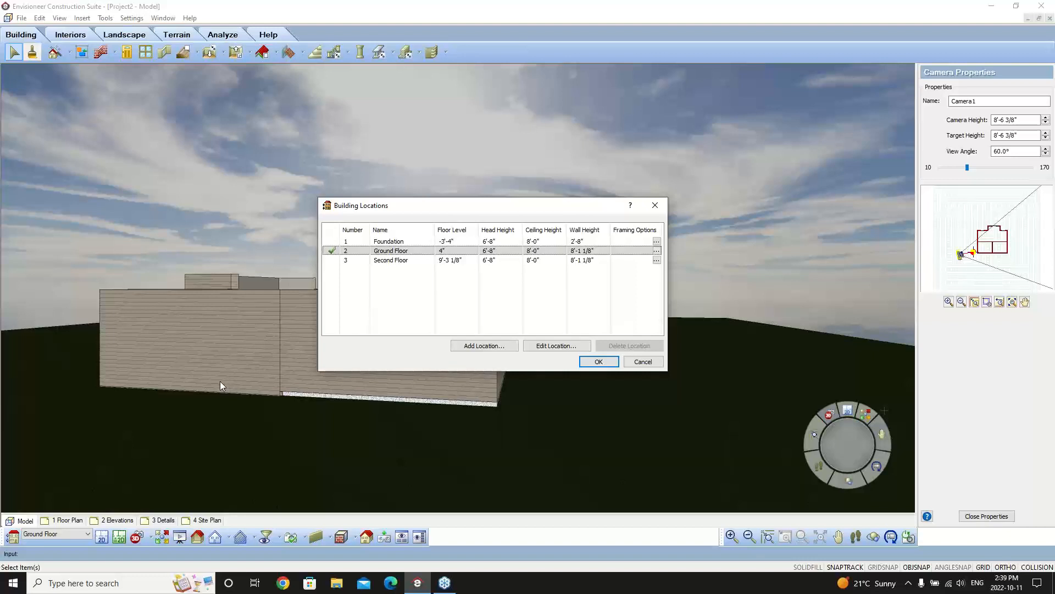
left_click(645, 361)
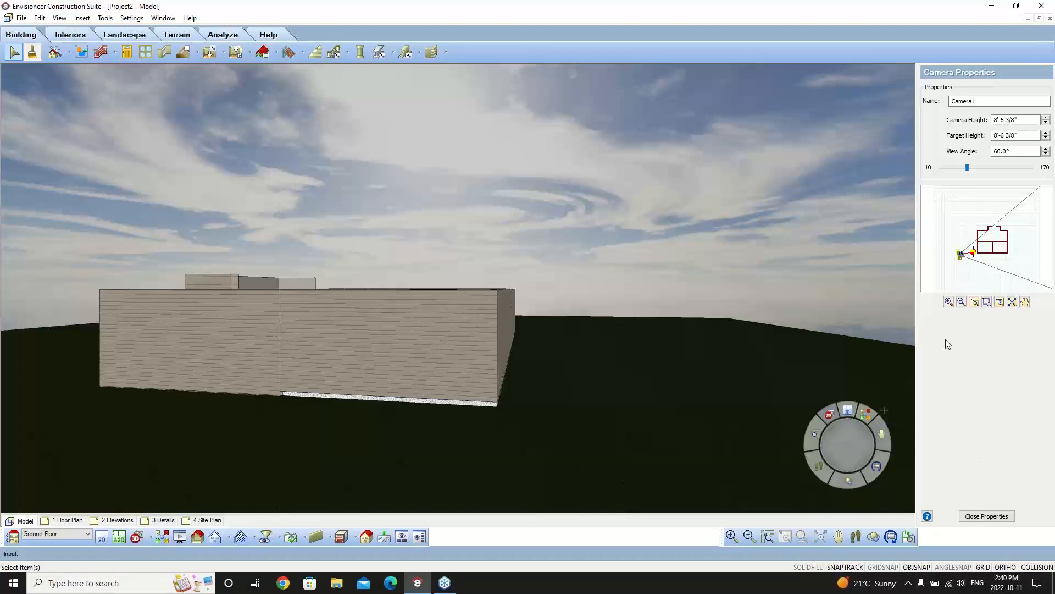
left_click(1043, 289)
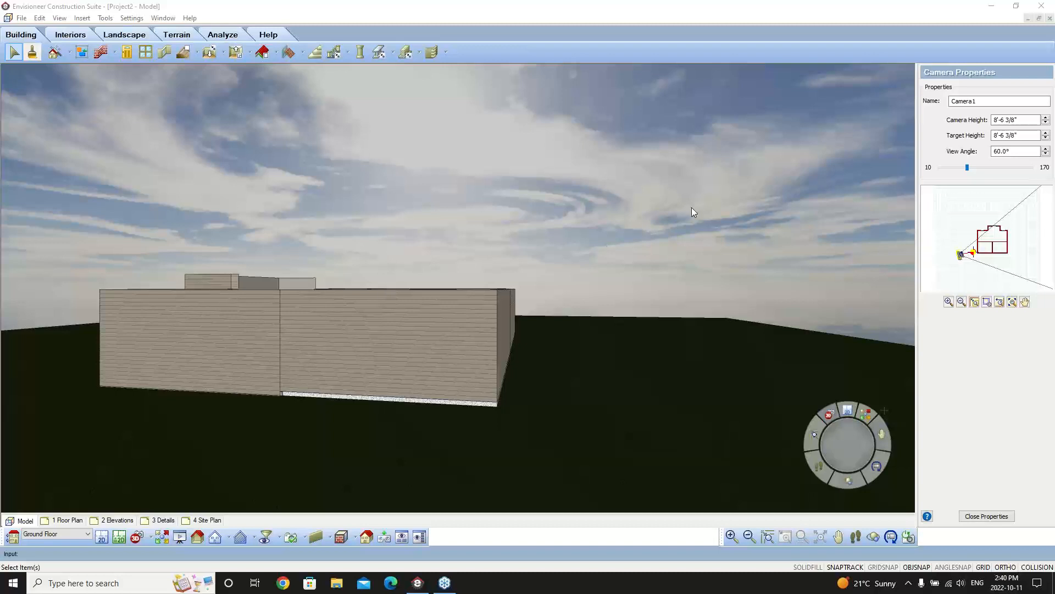
Step: In the 2D plan, duplicate all 2 x 6 Cement Board Siding walls to the Second Floor, keeping the originals
left_click(118, 535)
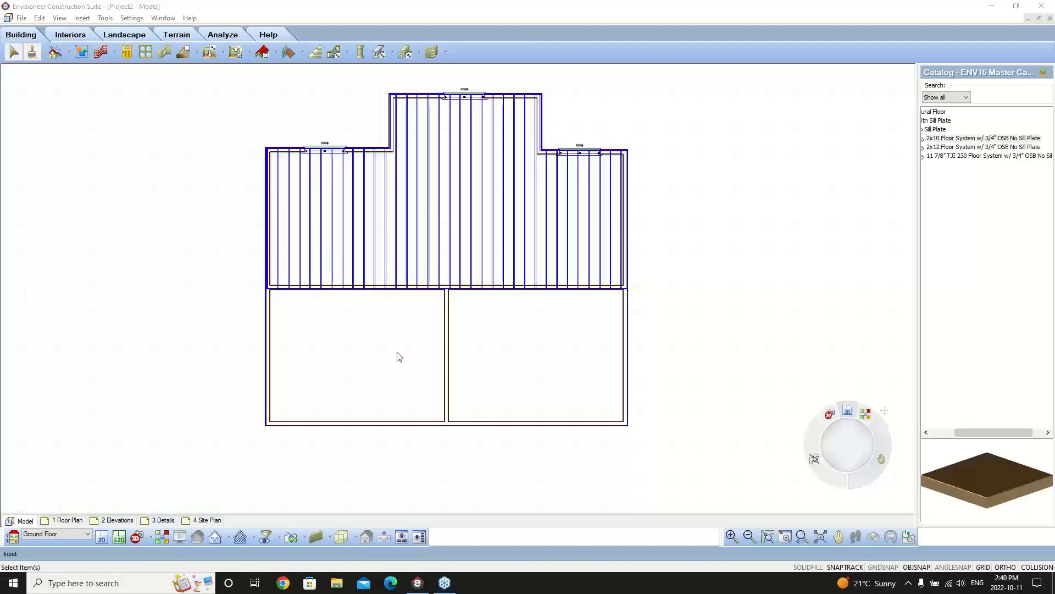
scroll(319, 394, "down", 4)
right_click(305, 379)
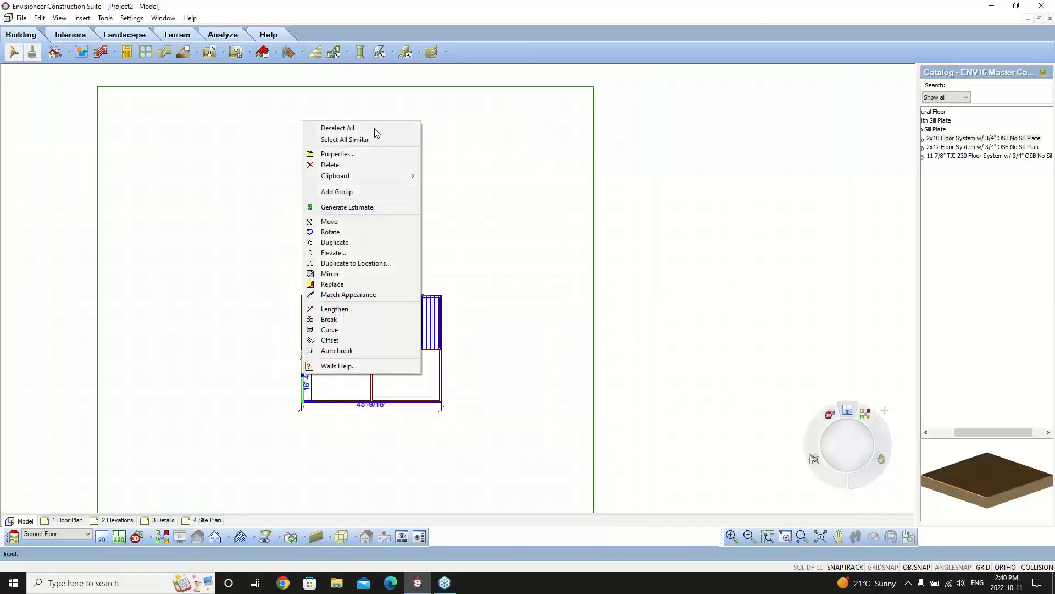
left_click(354, 140)
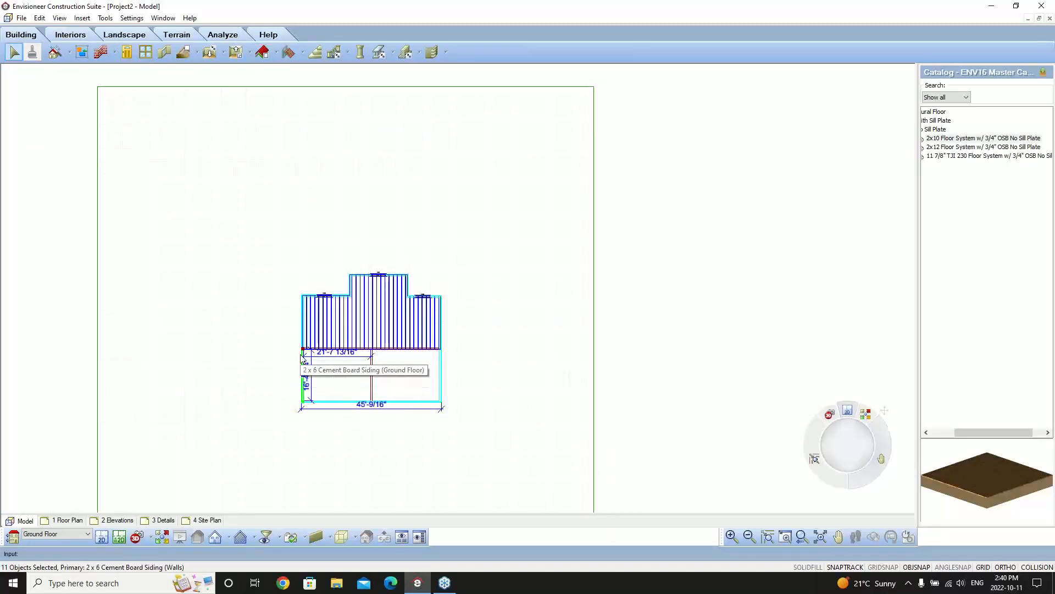
right_click(302, 357)
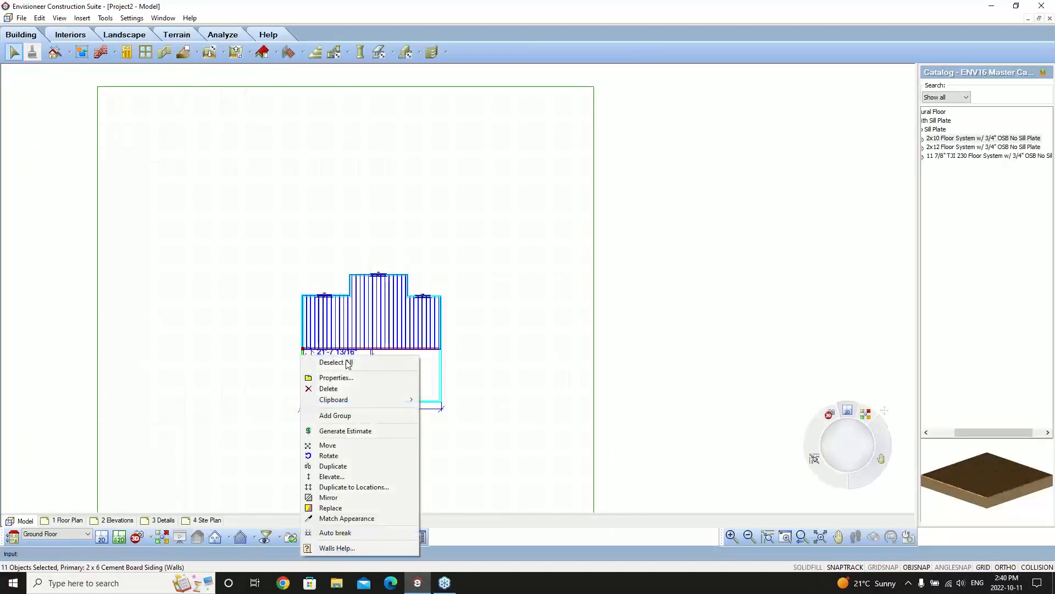
left_click(354, 487)
left_click(506, 248)
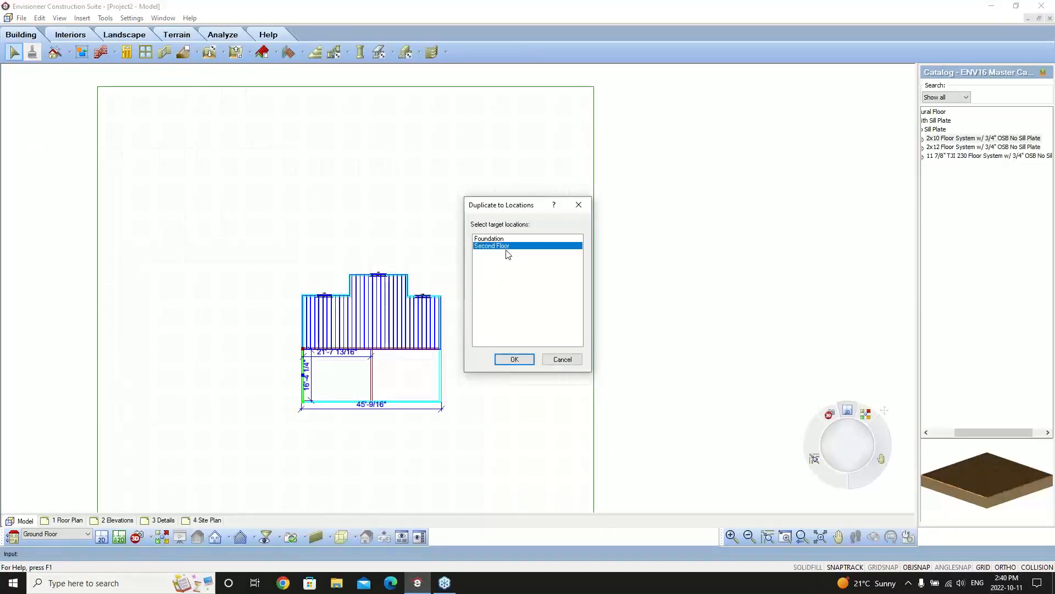
left_click(511, 360)
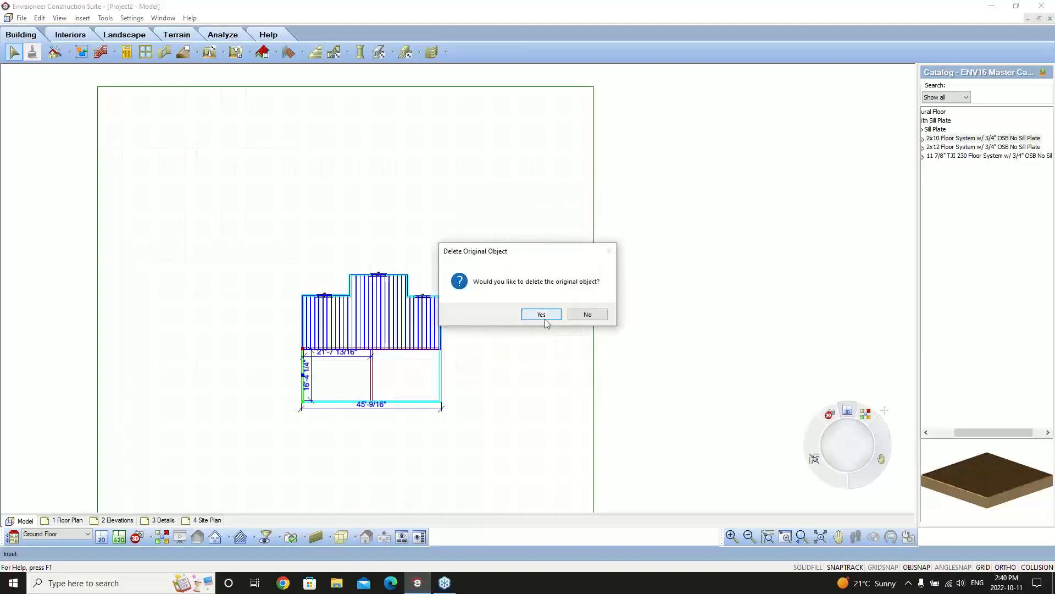
left_click(587, 314)
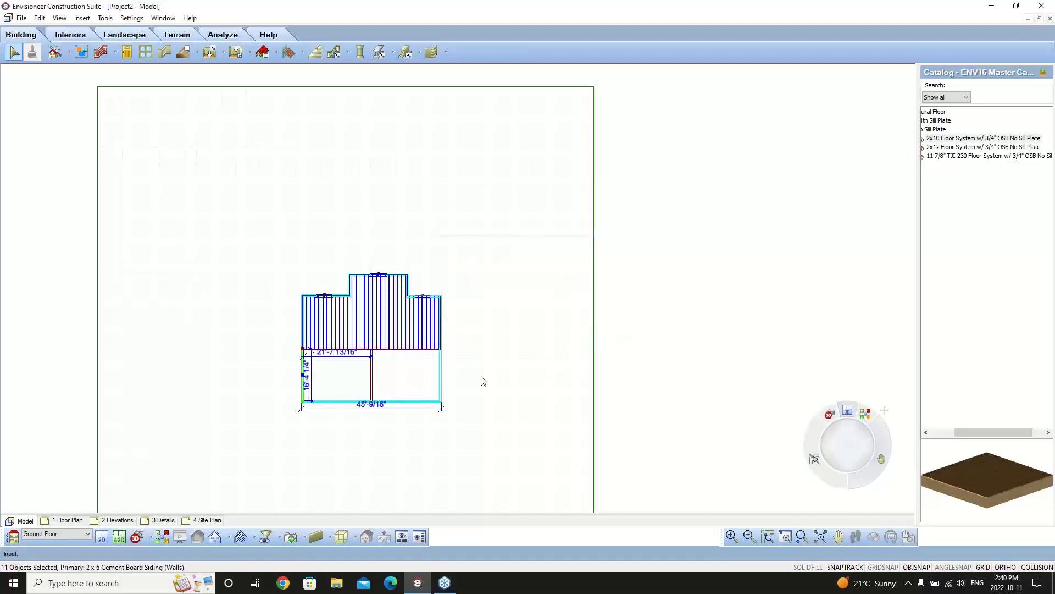
Step: View the stacked Ground Floor and Second Floor walls in a 3D perspective
left_click(136, 537)
left_click(170, 501)
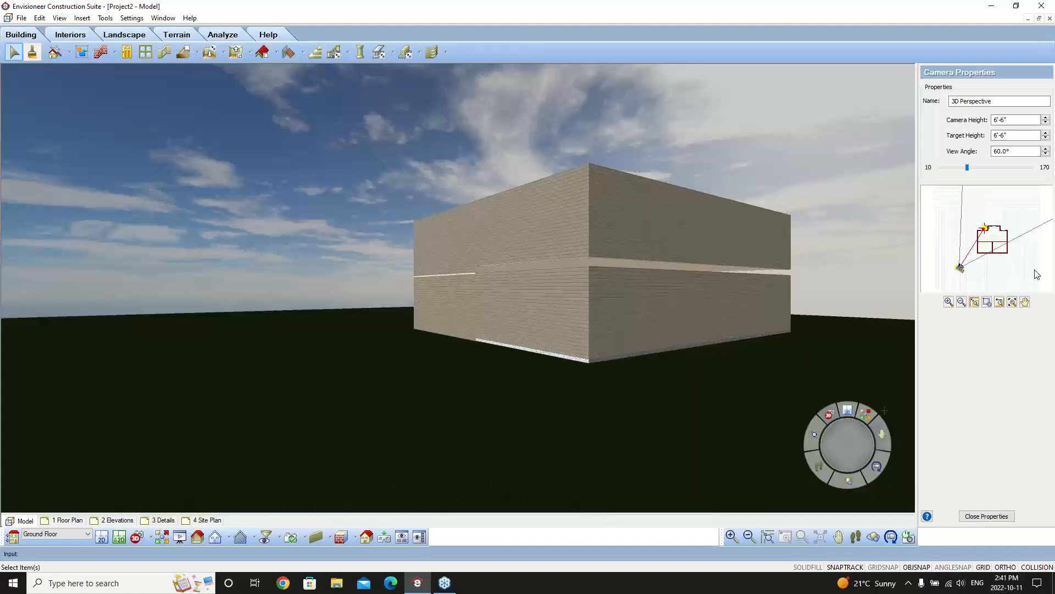
left_click(1041, 293)
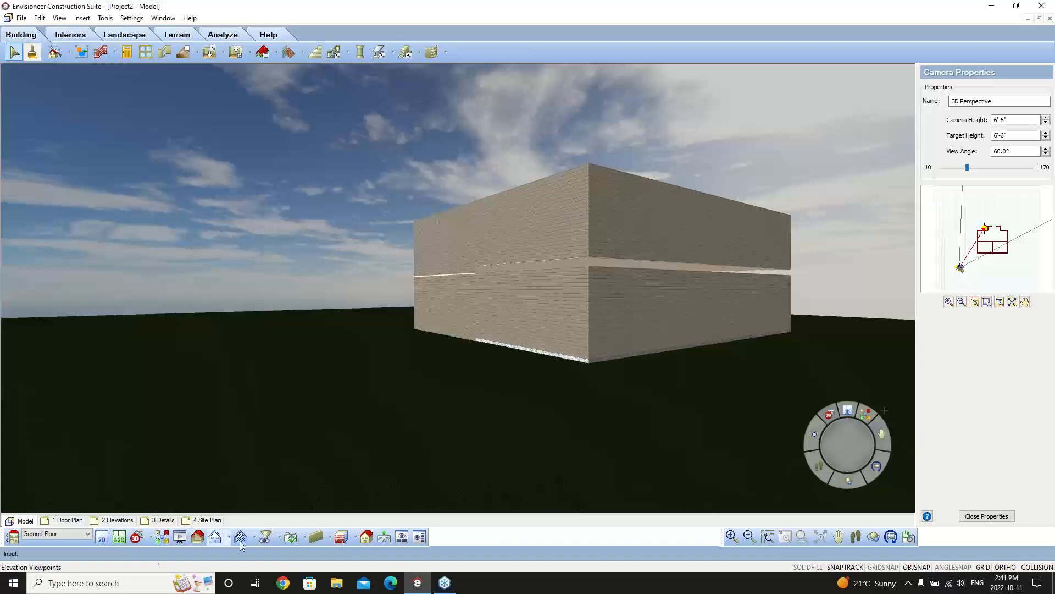
Step: Hide all elements on the Second Floor through the view filter, applying the change to that location only
left_click(279, 537)
left_click(294, 468)
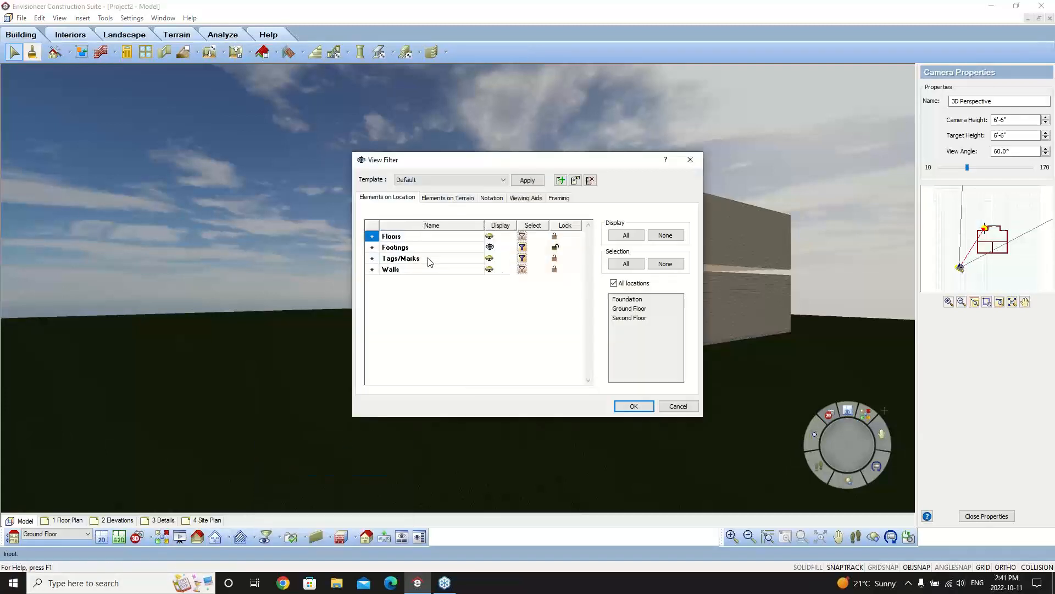
left_click(614, 283)
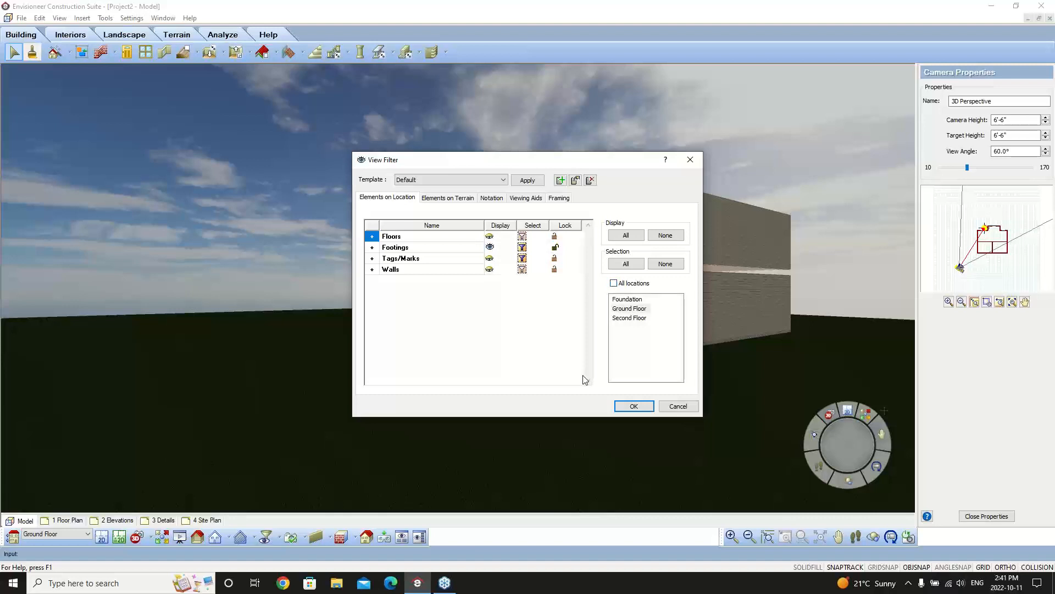
left_click(626, 319)
left_click(667, 235)
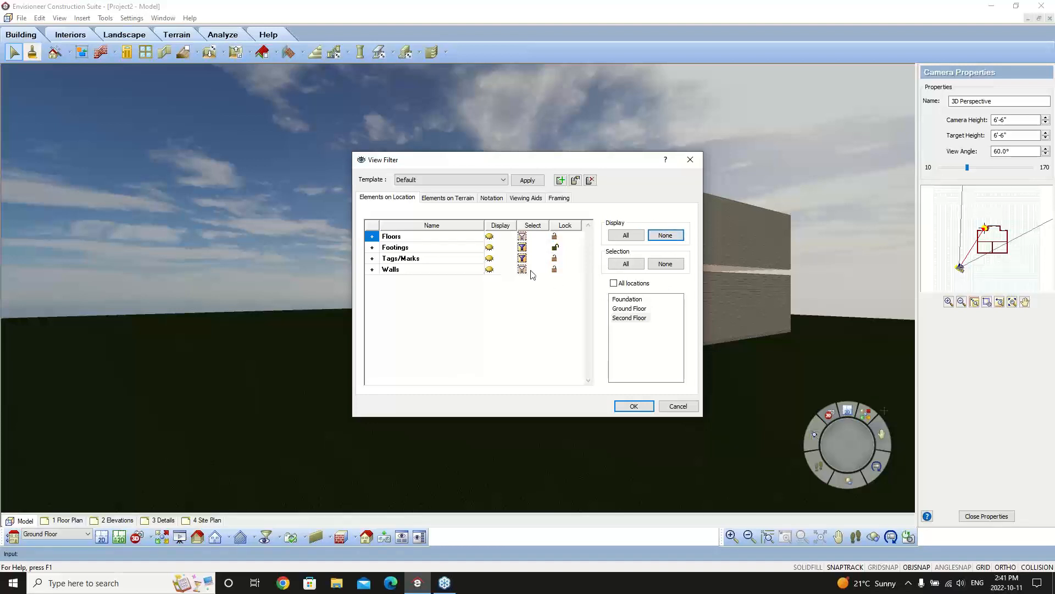
left_click(619, 407)
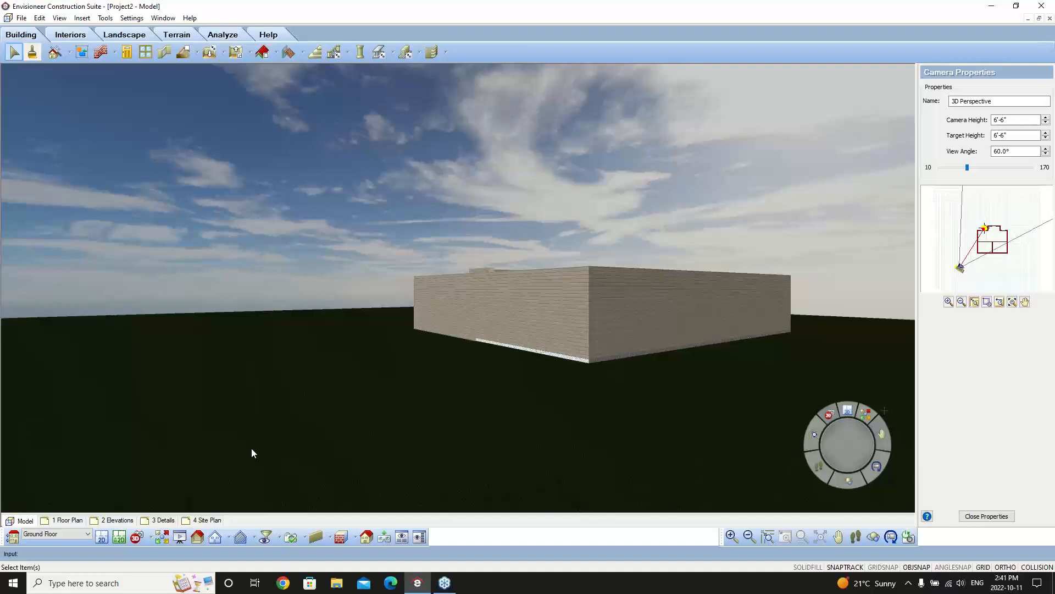
left_click(274, 537)
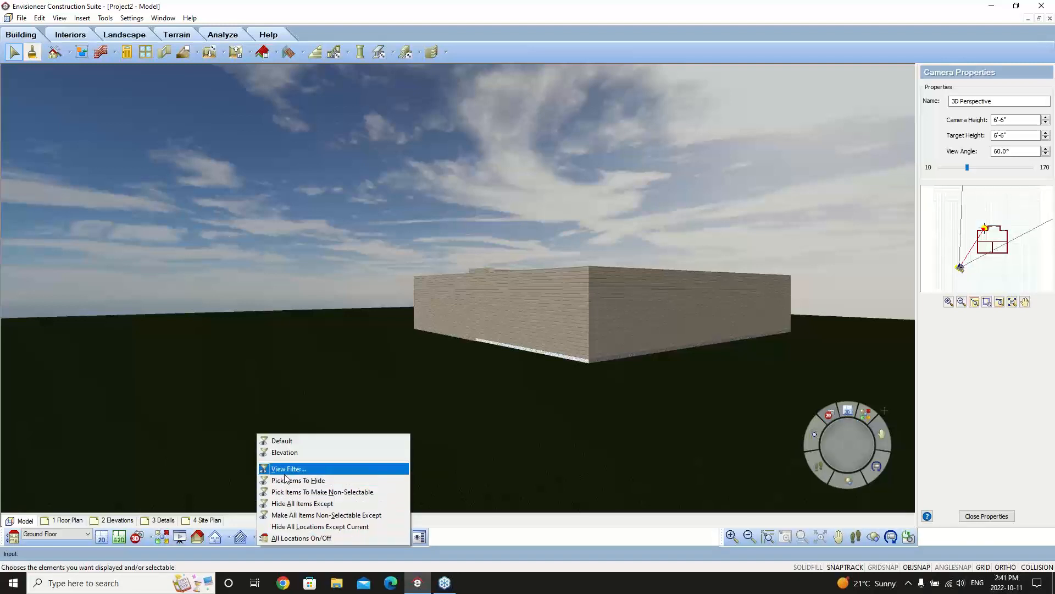
left_click(282, 386)
left_click(279, 537)
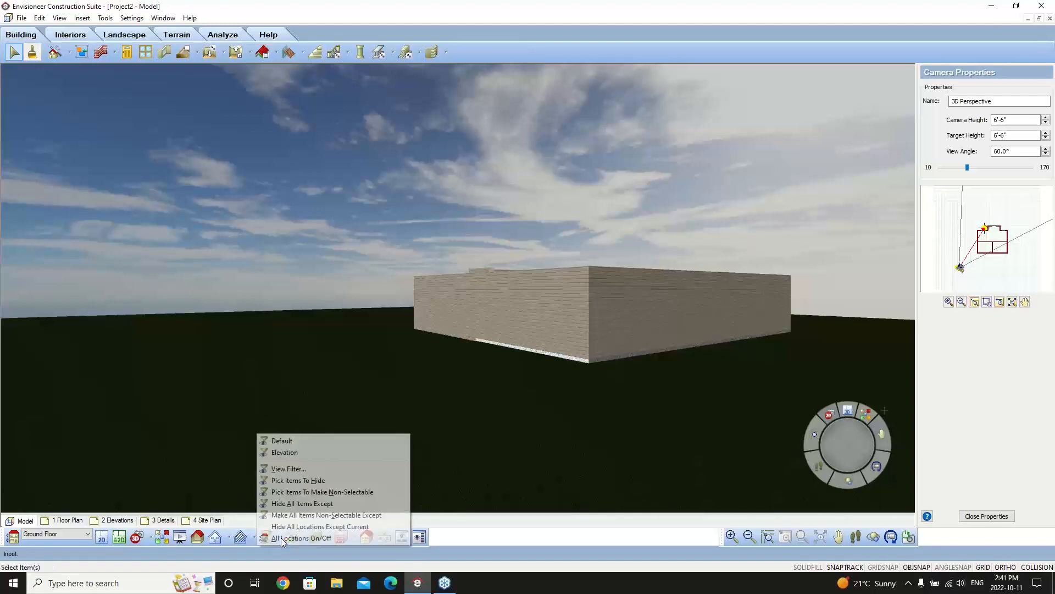
left_click(278, 470)
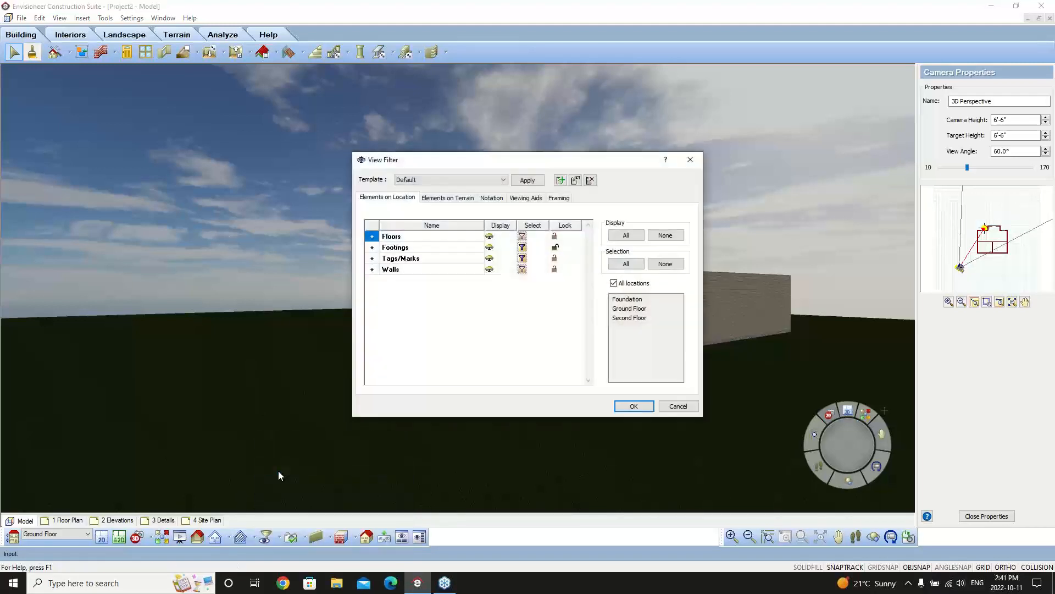
left_click(678, 408)
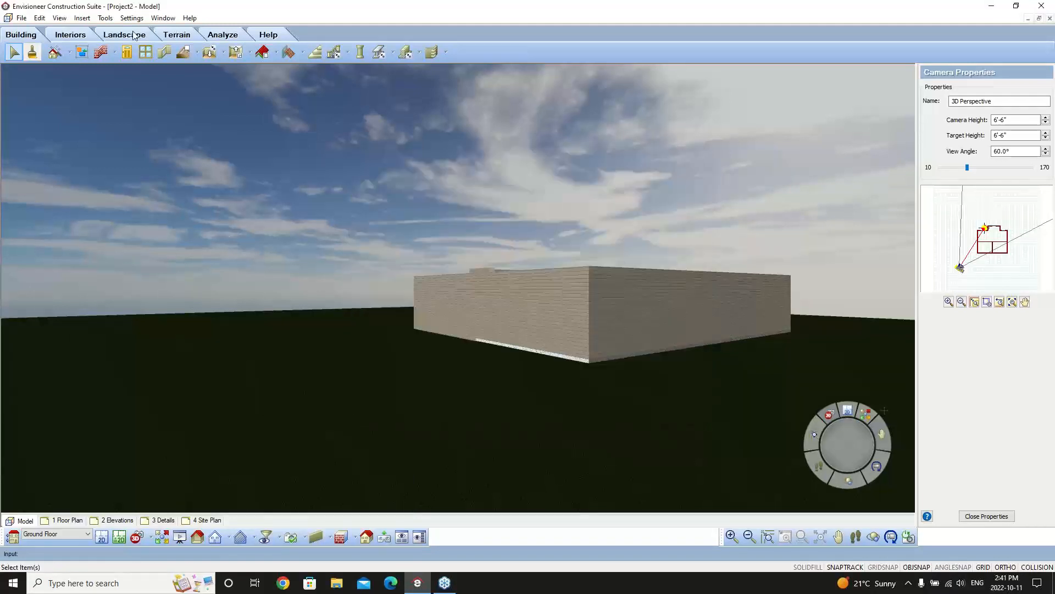
Step: Hide all Foundation elements in the view filter as a single location, keeping the Second Floor hidden
left_click(59, 17)
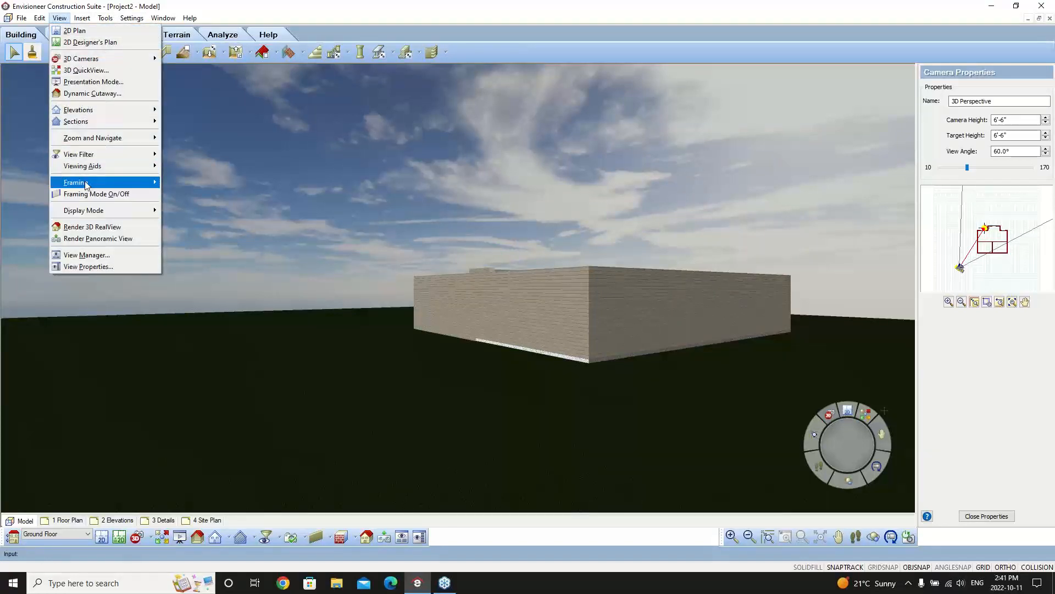
mouse_move(101, 156)
left_click(191, 183)
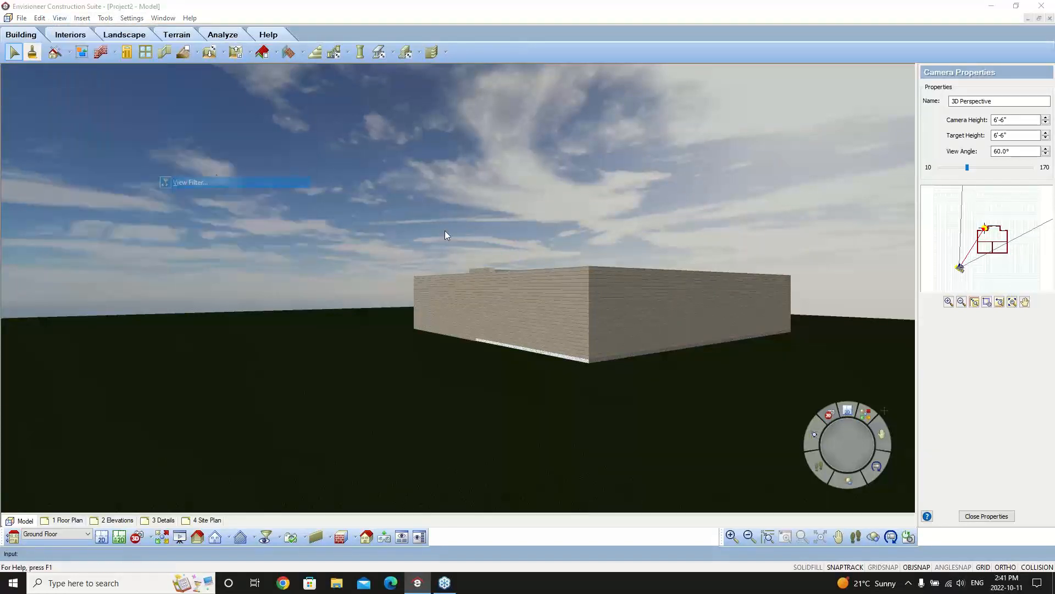
left_click(615, 283)
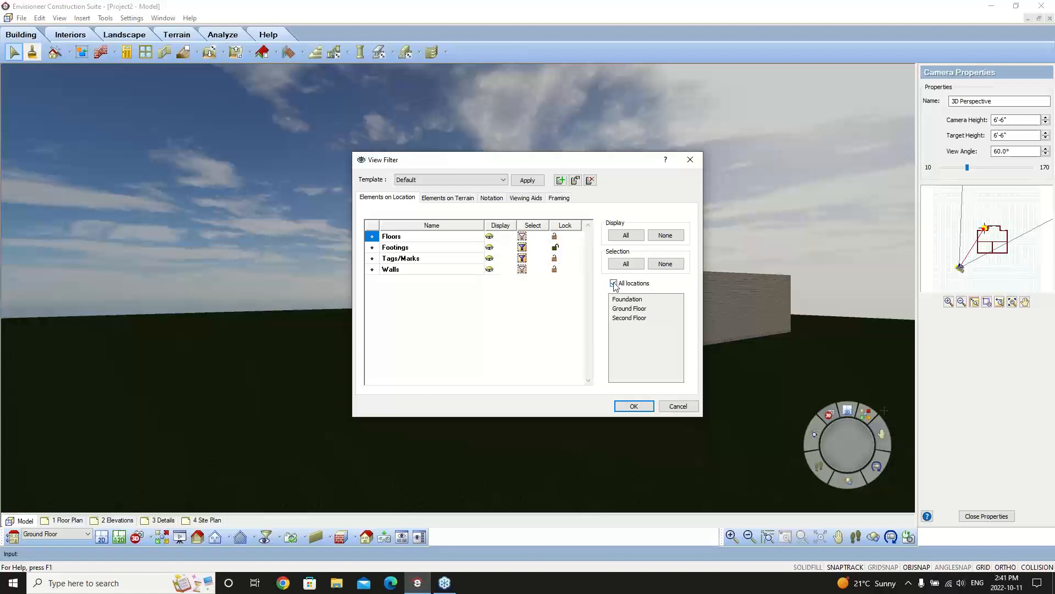
left_click(630, 318)
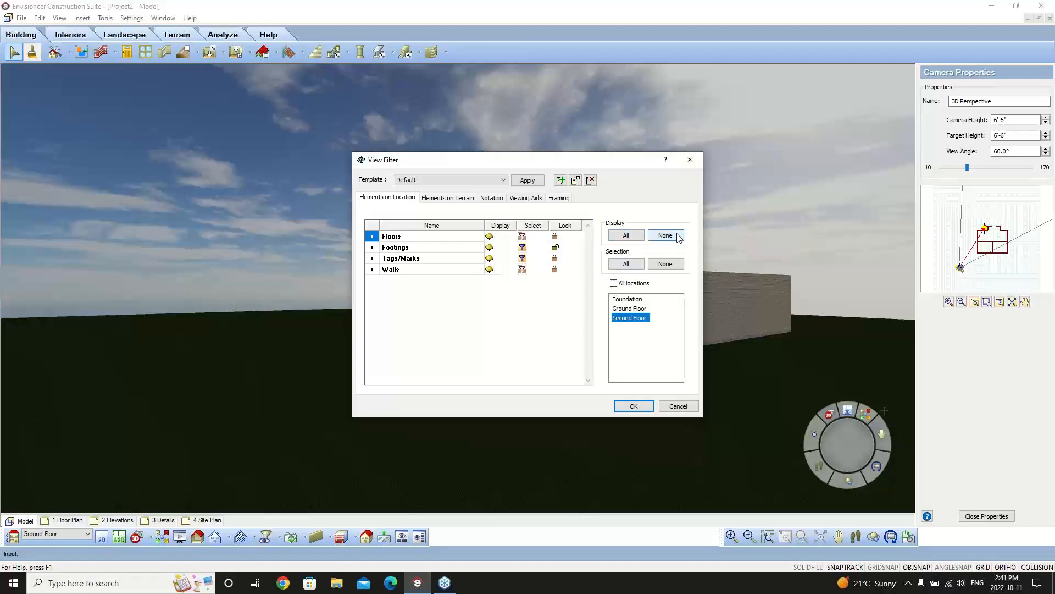
left_click(627, 299)
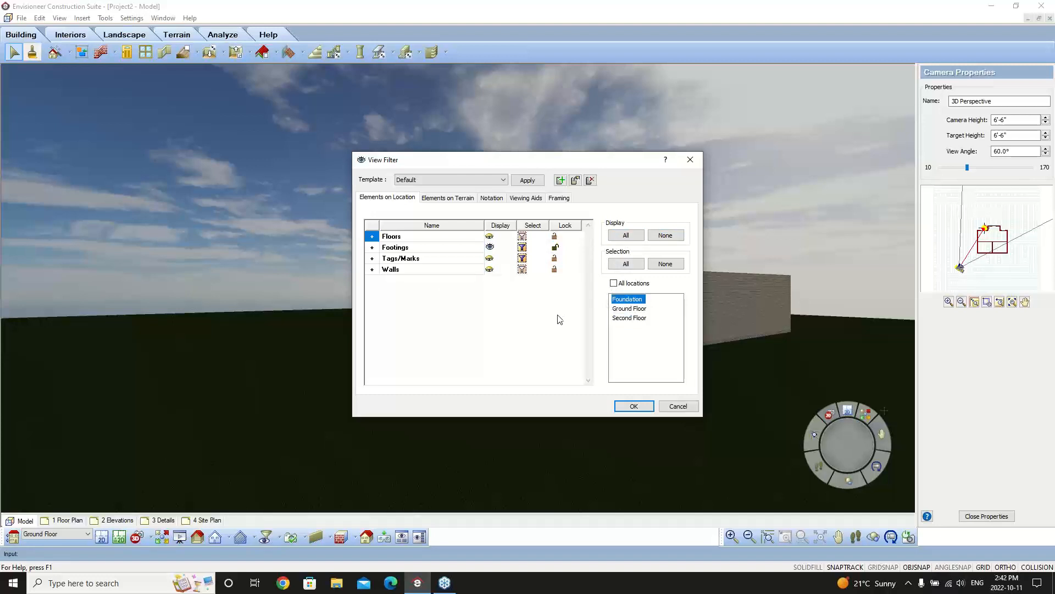
left_click(665, 236)
left_click(632, 407)
Step: Raise the perspective view to look at the isolated Ground Floor walls from slightly above
left_click(838, 538)
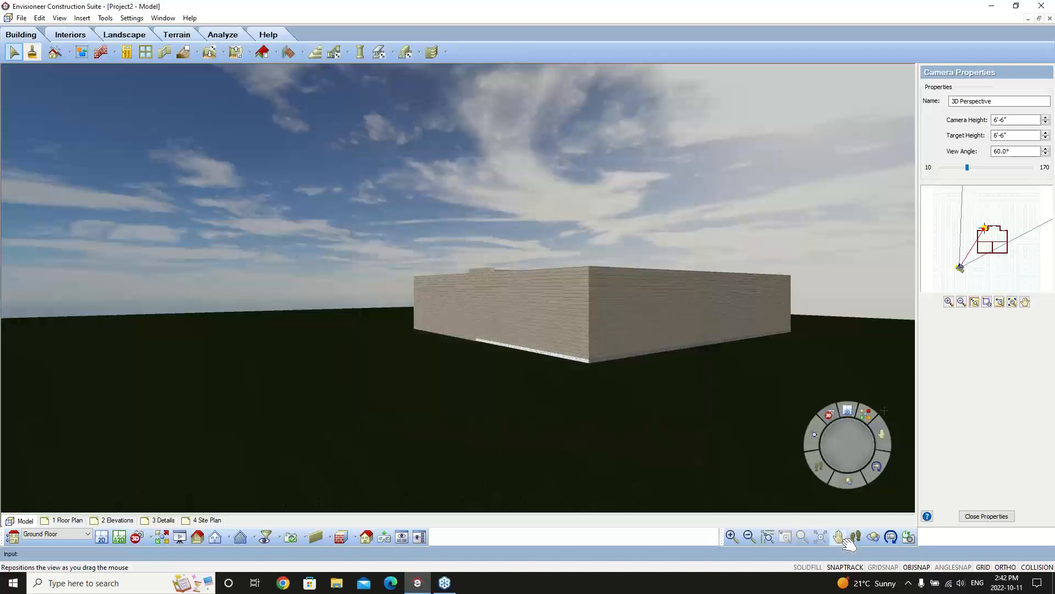
left_click_drag(526, 425, 471, 341)
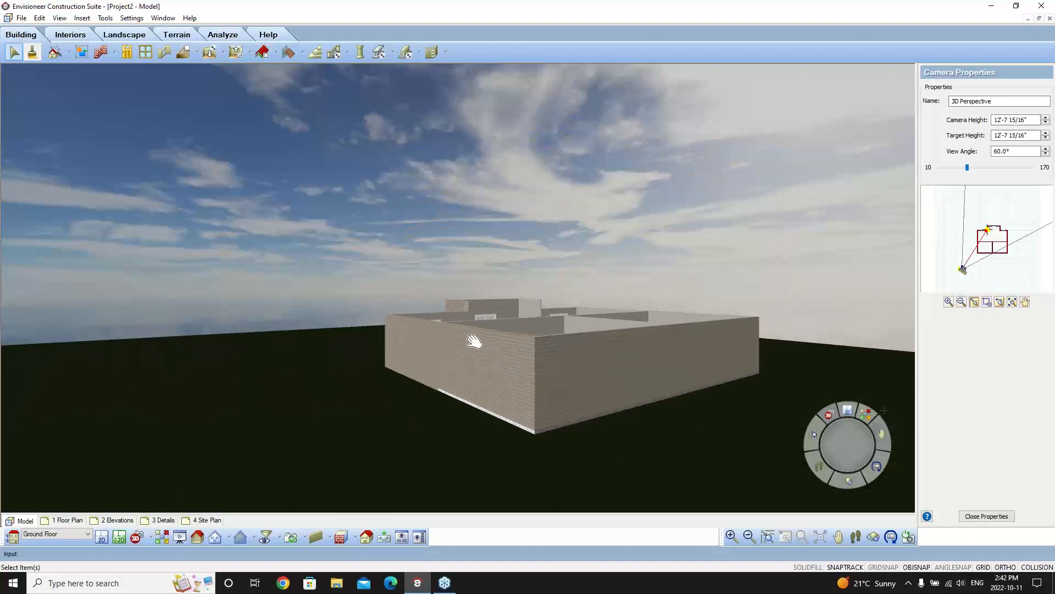
right_click(543, 224)
left_click(563, 231)
Step: Display all elements on all locations again through the view filter
left_click(279, 537)
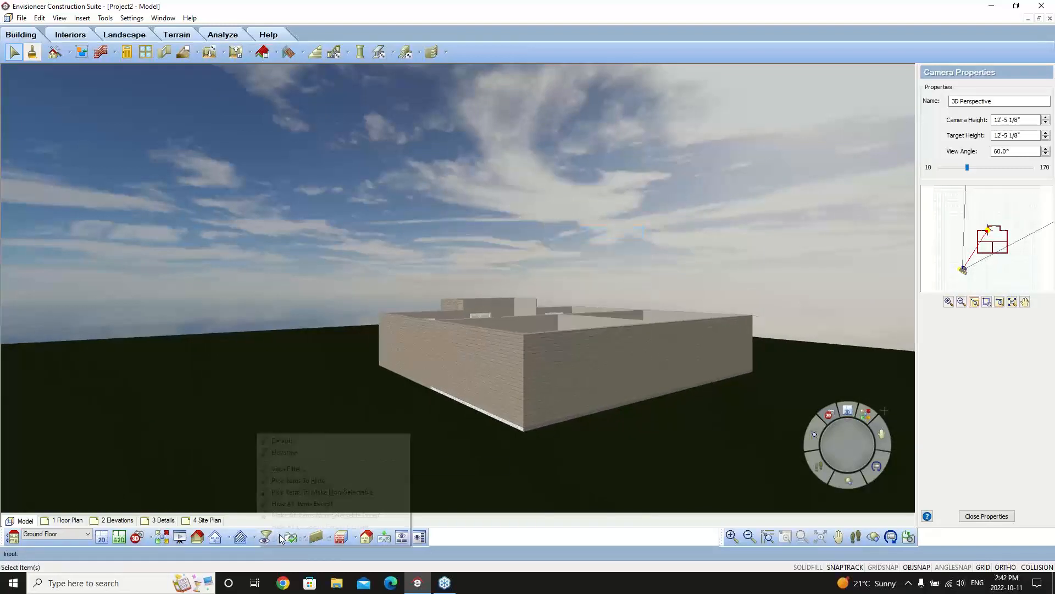
left_click(294, 470)
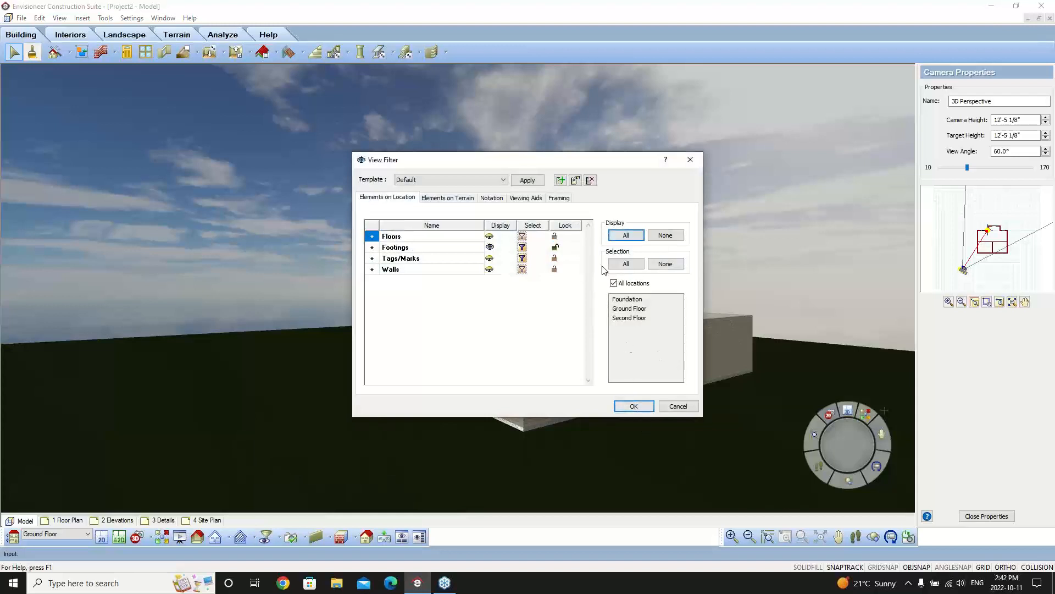
left_click(623, 406)
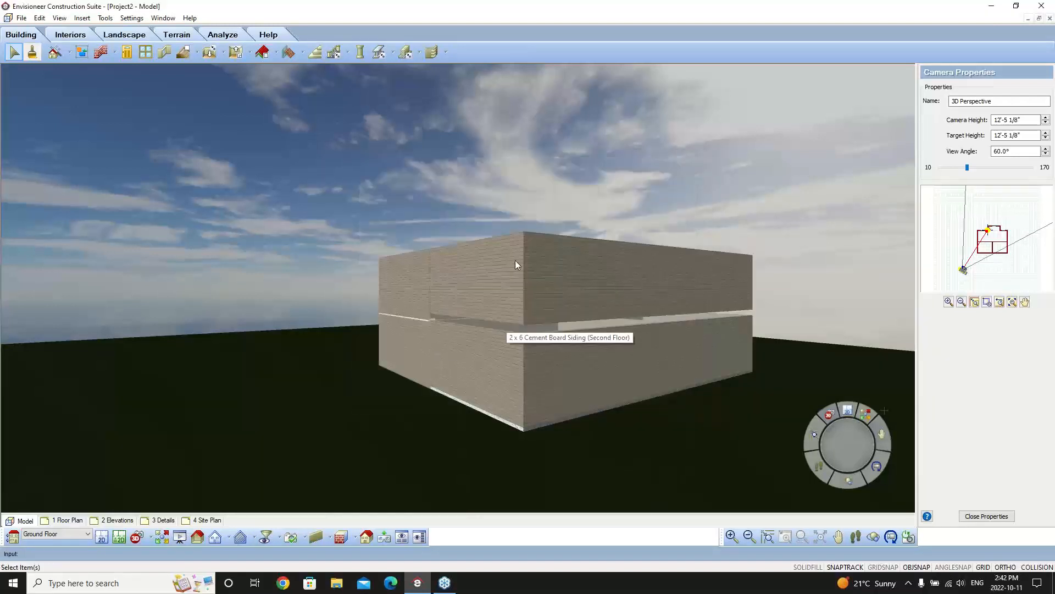